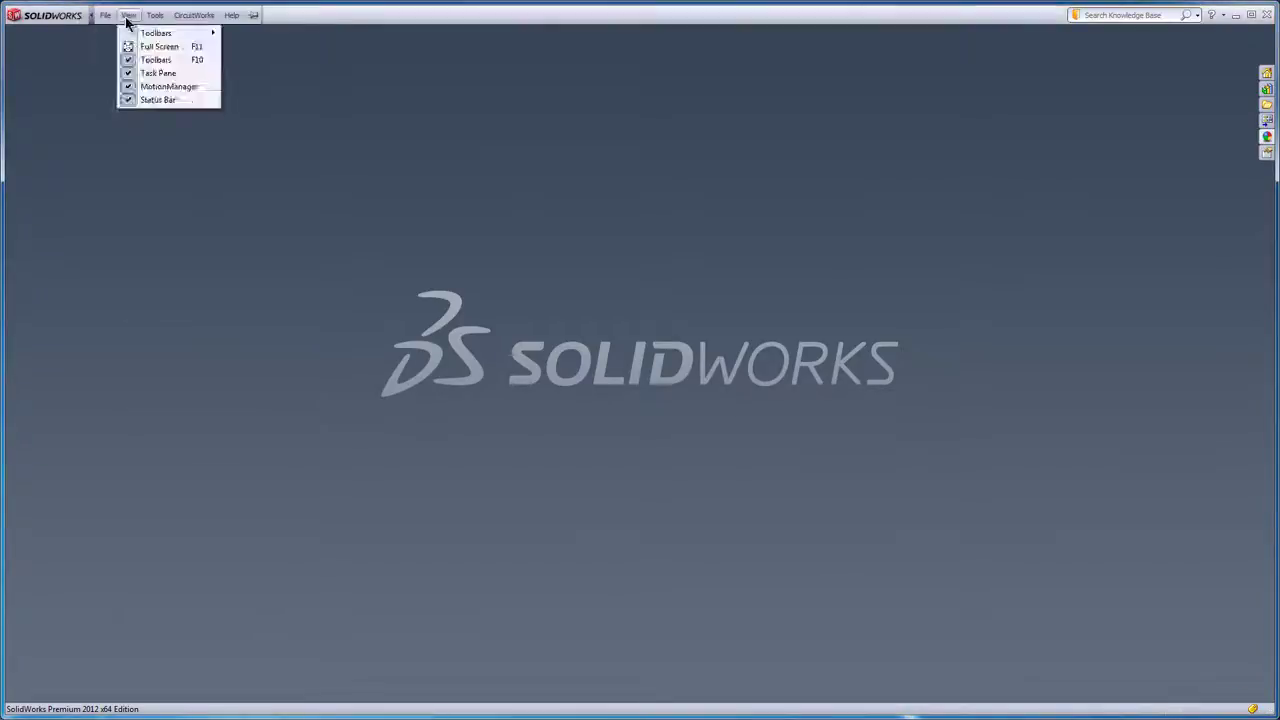
# Open the Inital_Board.emn board file in CircuitWorks.
pyautogui.moveTo(194, 15)
pyautogui.click(201, 33)
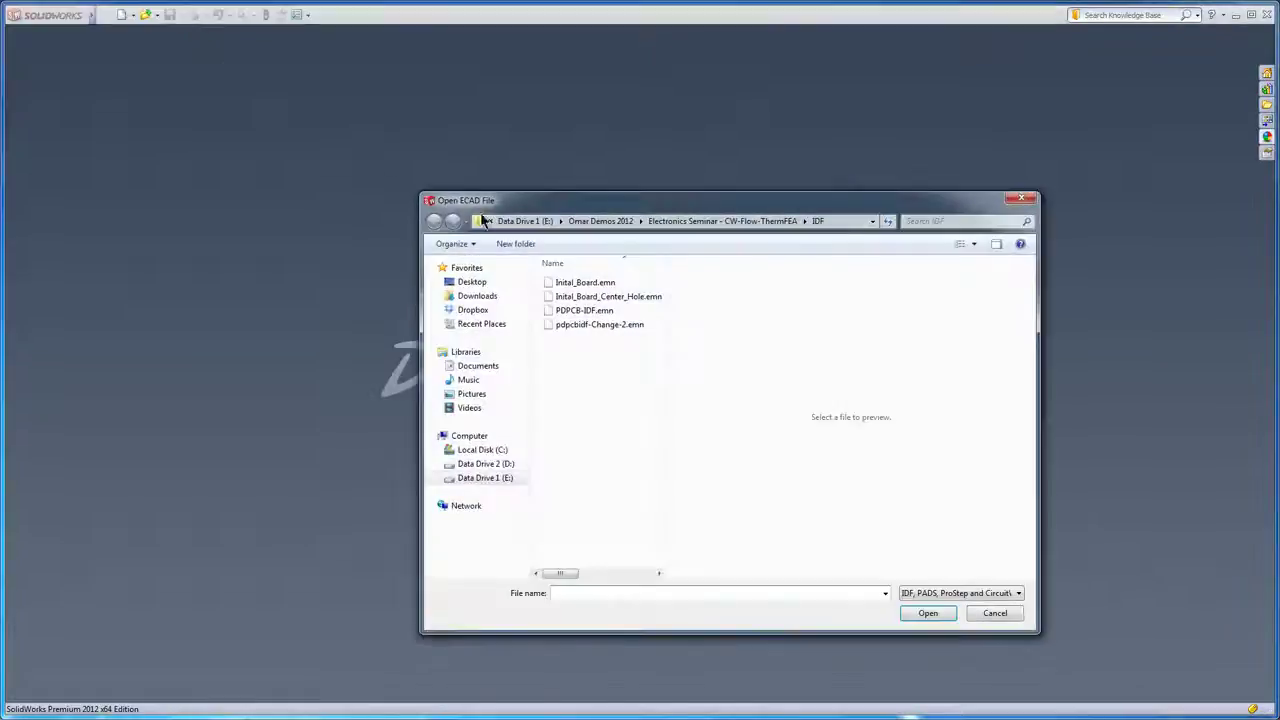
pyautogui.click(585, 283)
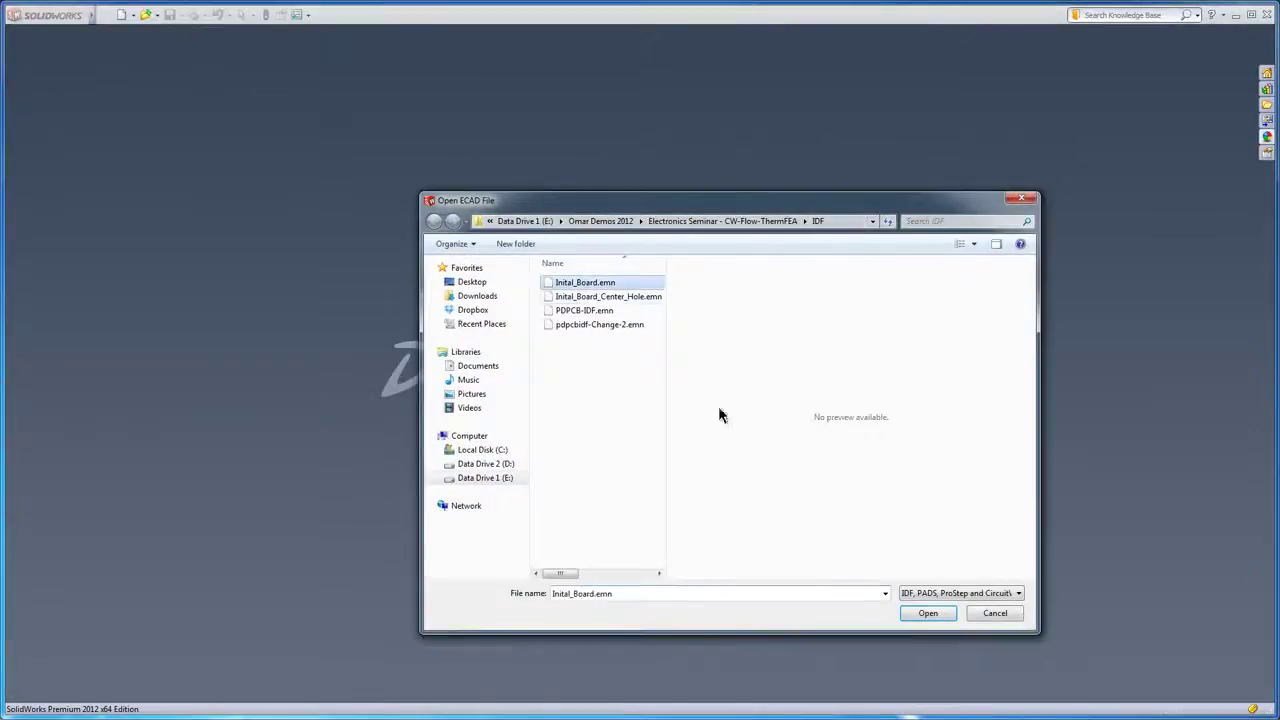
pyautogui.click(925, 612)
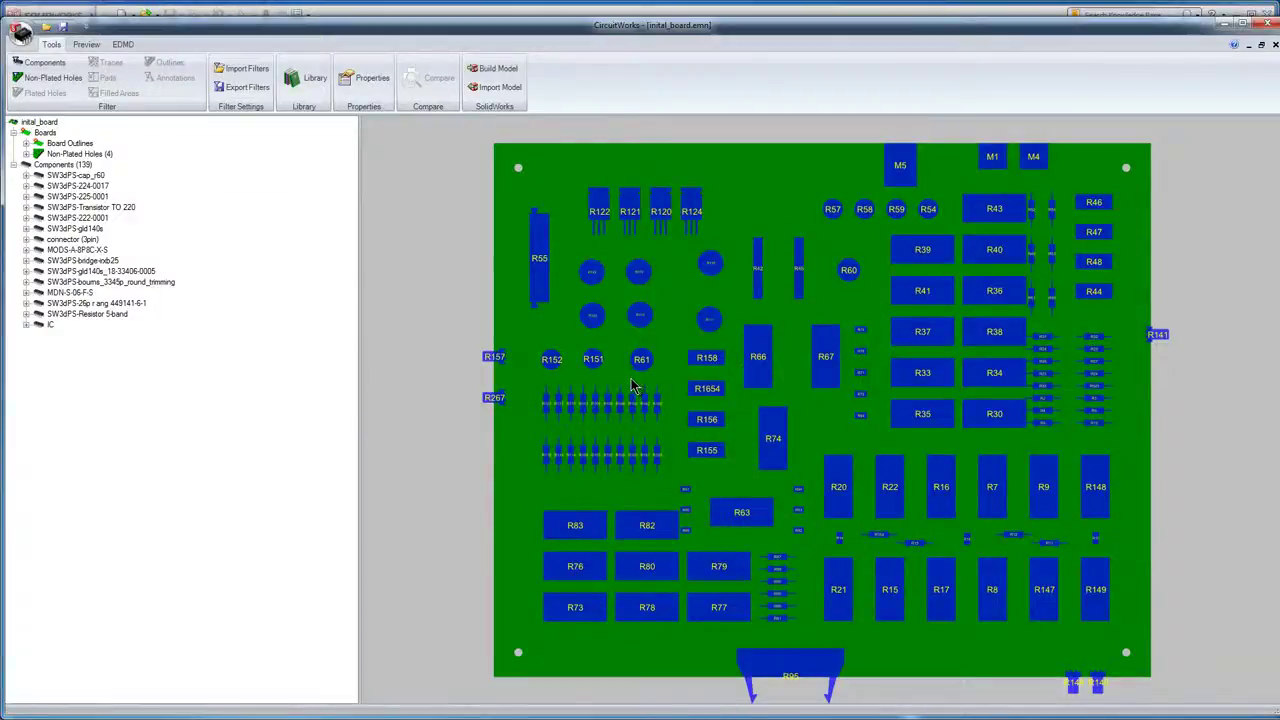
# Build the board as a SOLIDWORKS model, overwriting the existing board model.
pyautogui.click(495, 70)
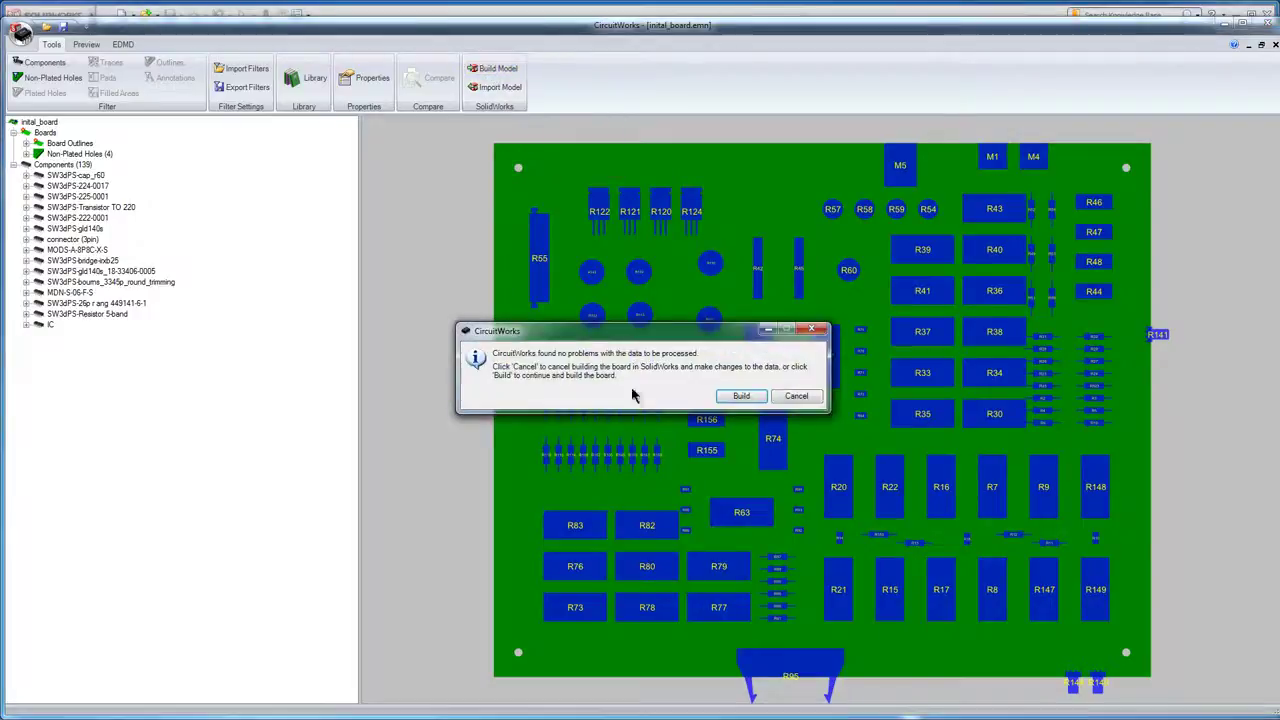
pyautogui.click(745, 395)
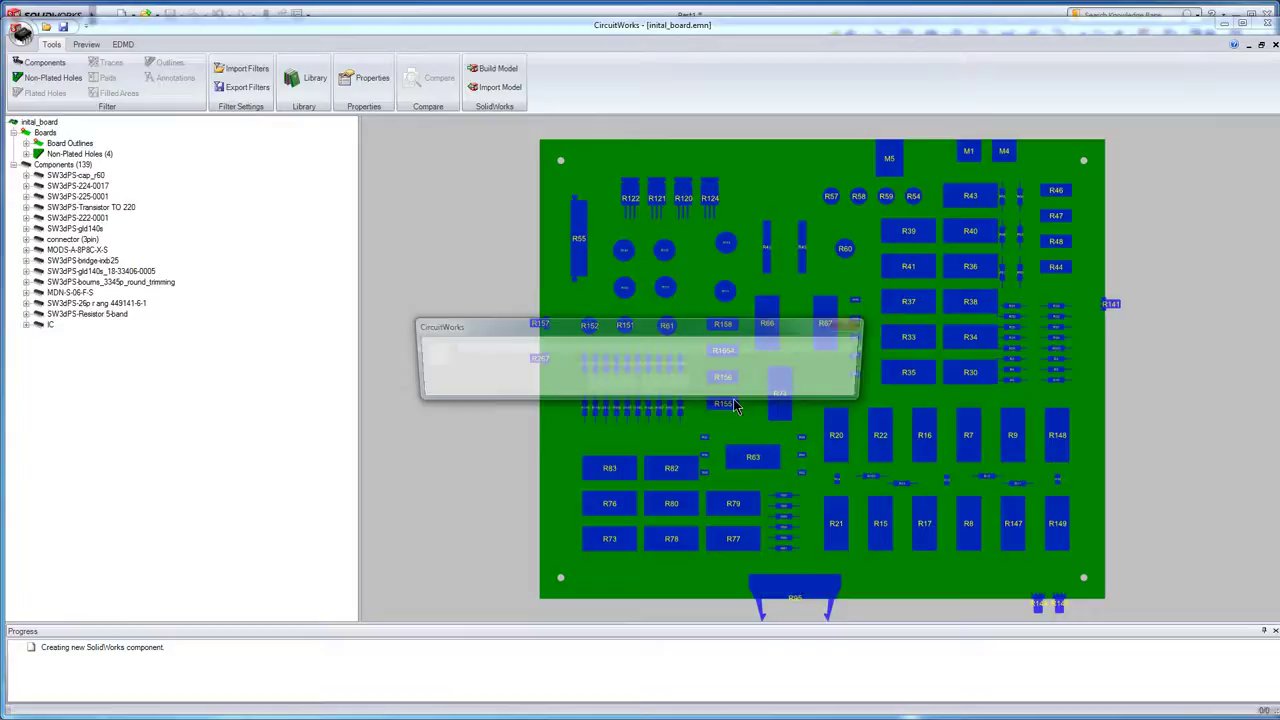
pyautogui.click(608, 385)
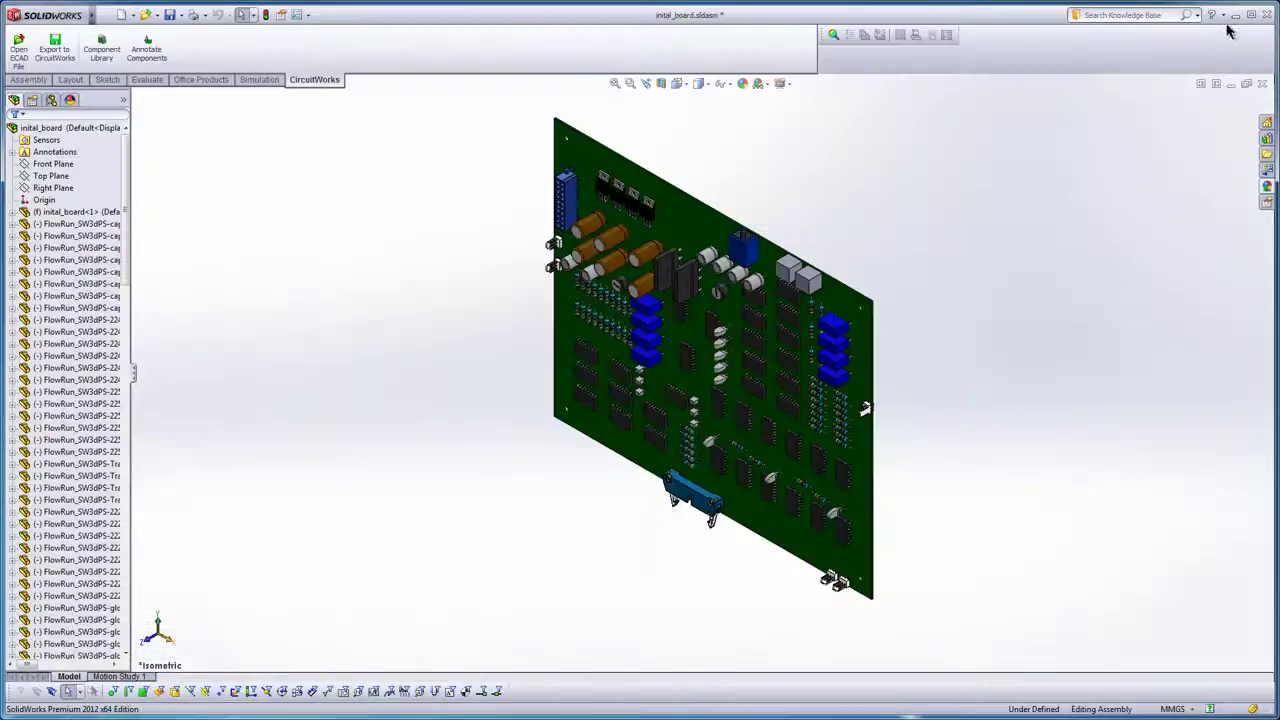
# Tilt the board to a near-top view and zoom in on its ICs, resistors and capacitors.
pyautogui.moveTo(960, 417)
pyautogui.mouseDown(button='middle')
pyautogui.moveTo(1003, 173)
pyautogui.moveTo(1026, 160)
pyautogui.mouseUp(button='middle')
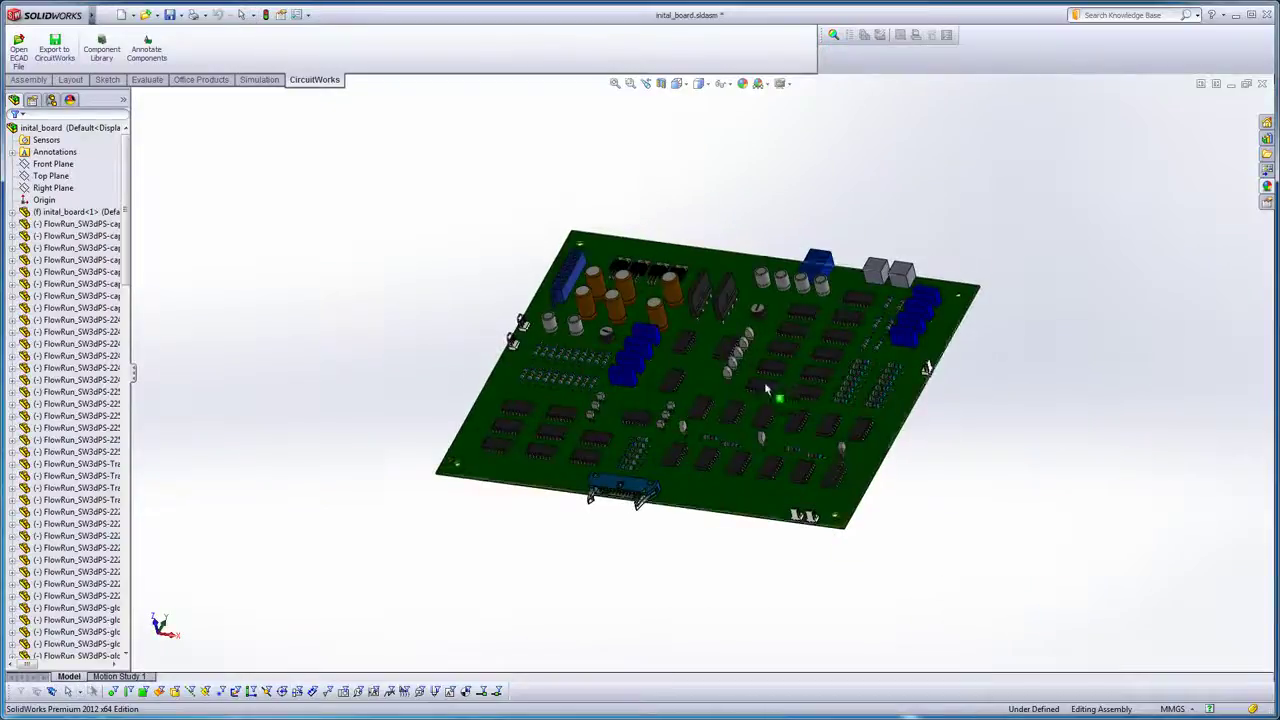
pyautogui.scroll(-2, 733, 405)
pyautogui.scroll(-3, 733, 405)
pyautogui.scroll(-2, 729, 400)
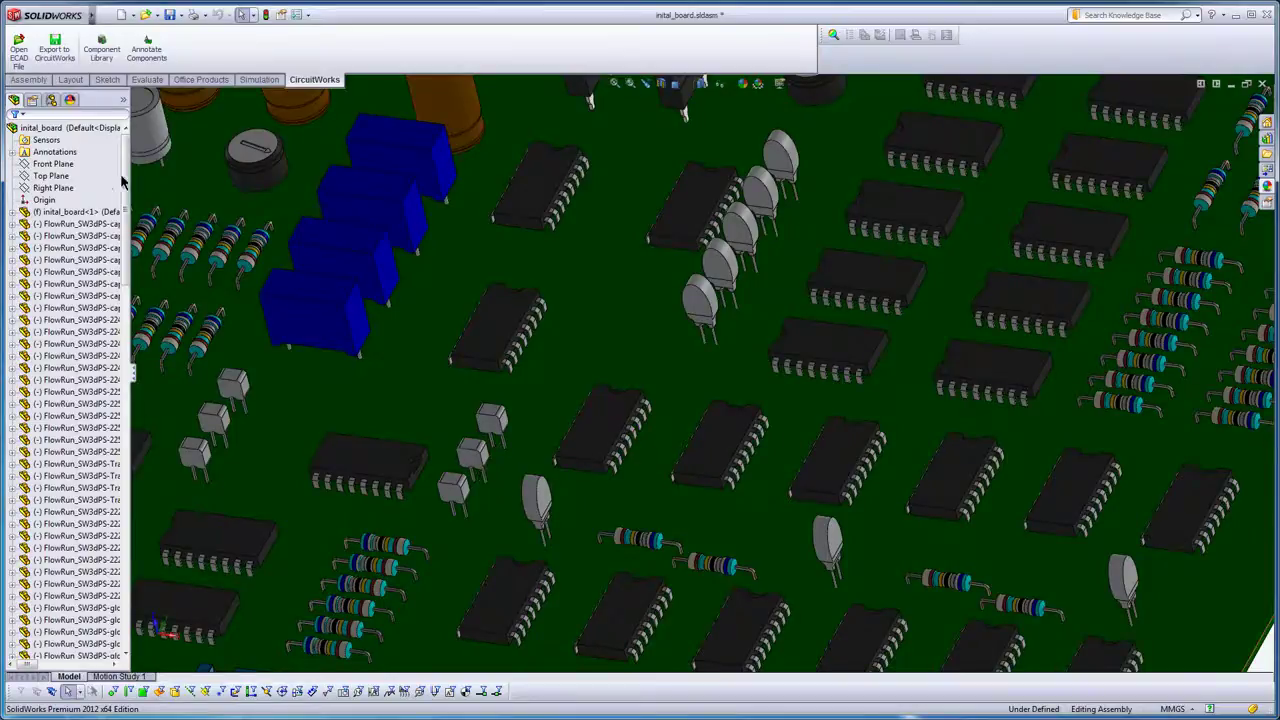
# Switch all FlowRun_IC chips to their simplified configuration.
pyautogui.moveTo(60, 114)
pyautogui.write('F')
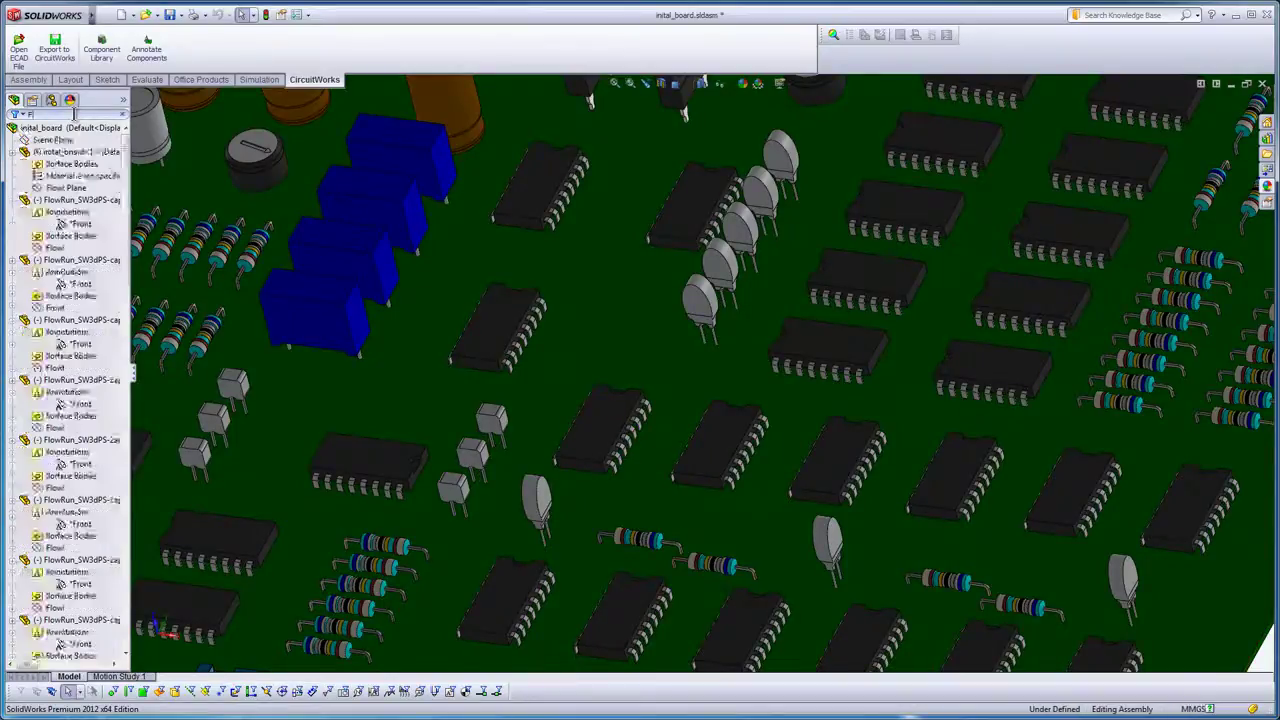
pyautogui.write('loun_IC')
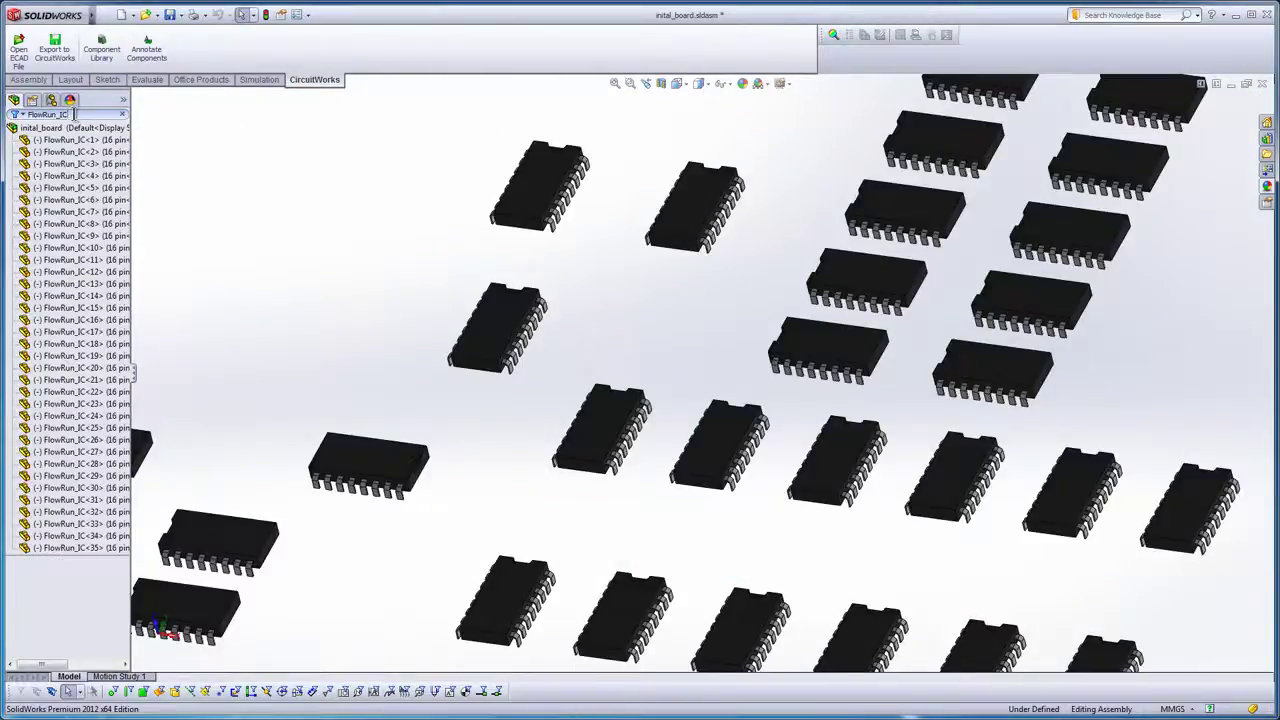
pyautogui.write('f')
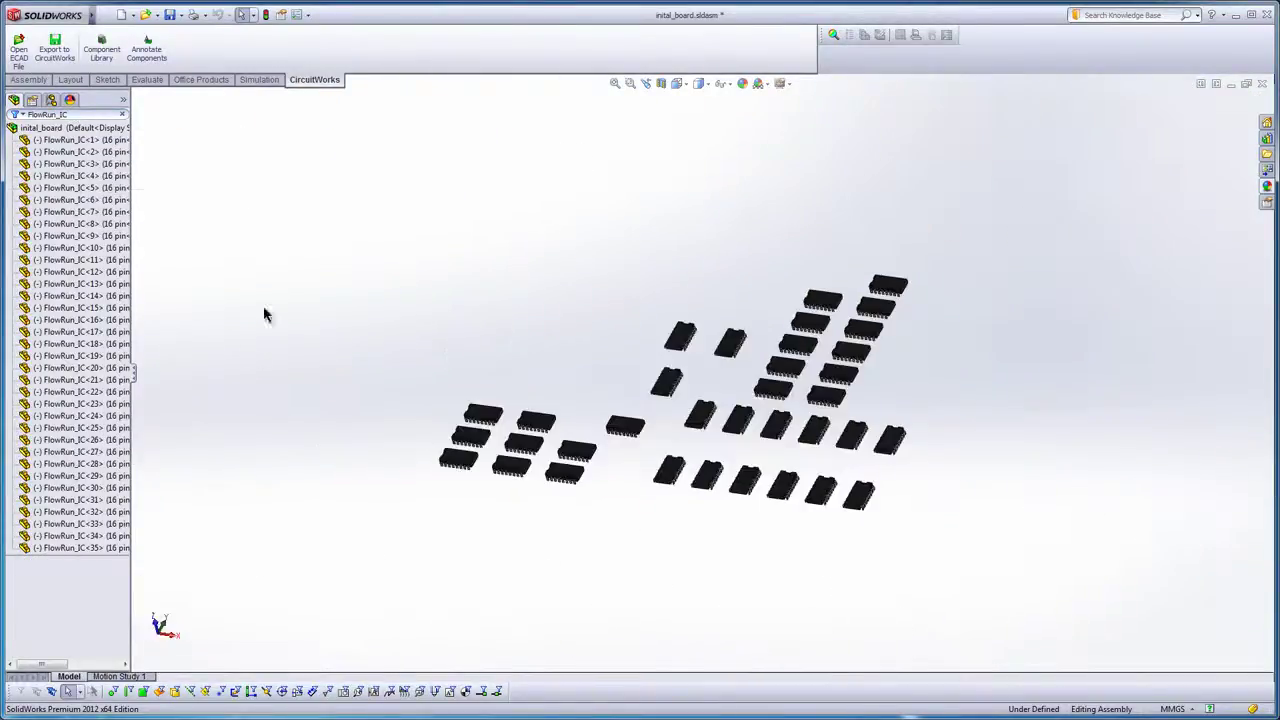
pyautogui.hotkey('ctrl', '1')
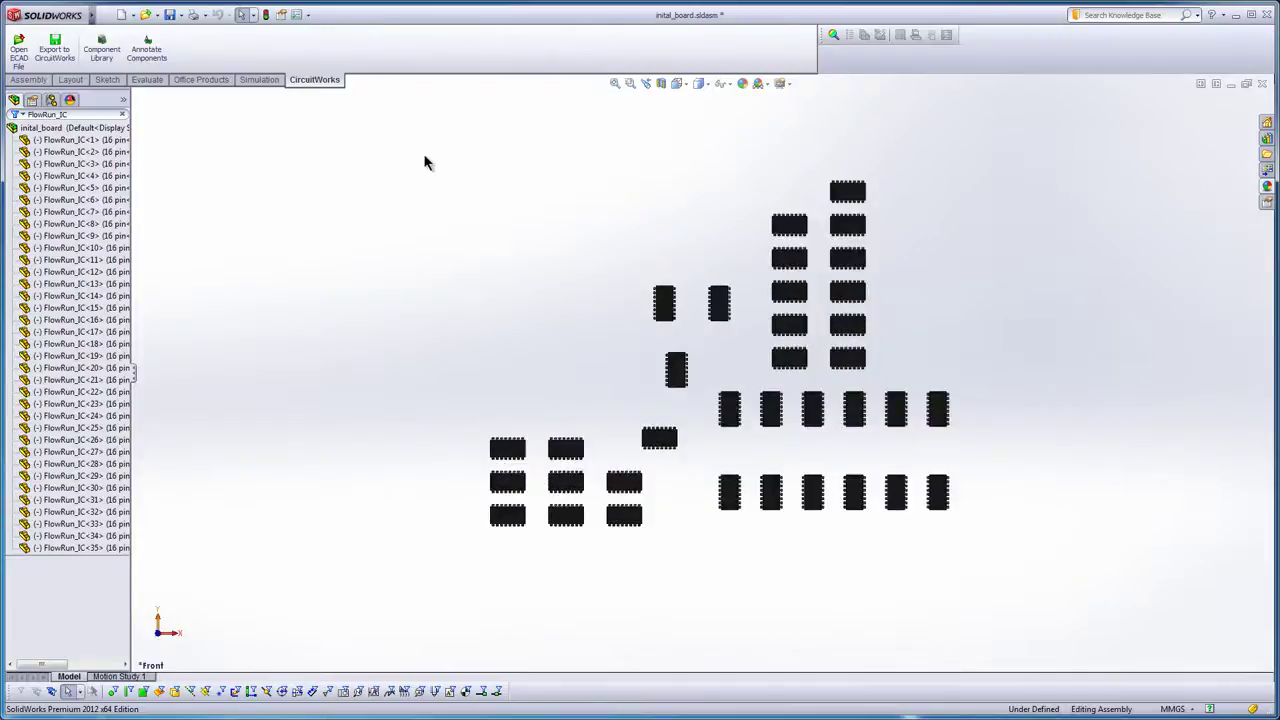
pyautogui.moveTo(422, 142); pyautogui.dragTo(1004, 575)
pyautogui.rightClick(960, 550)
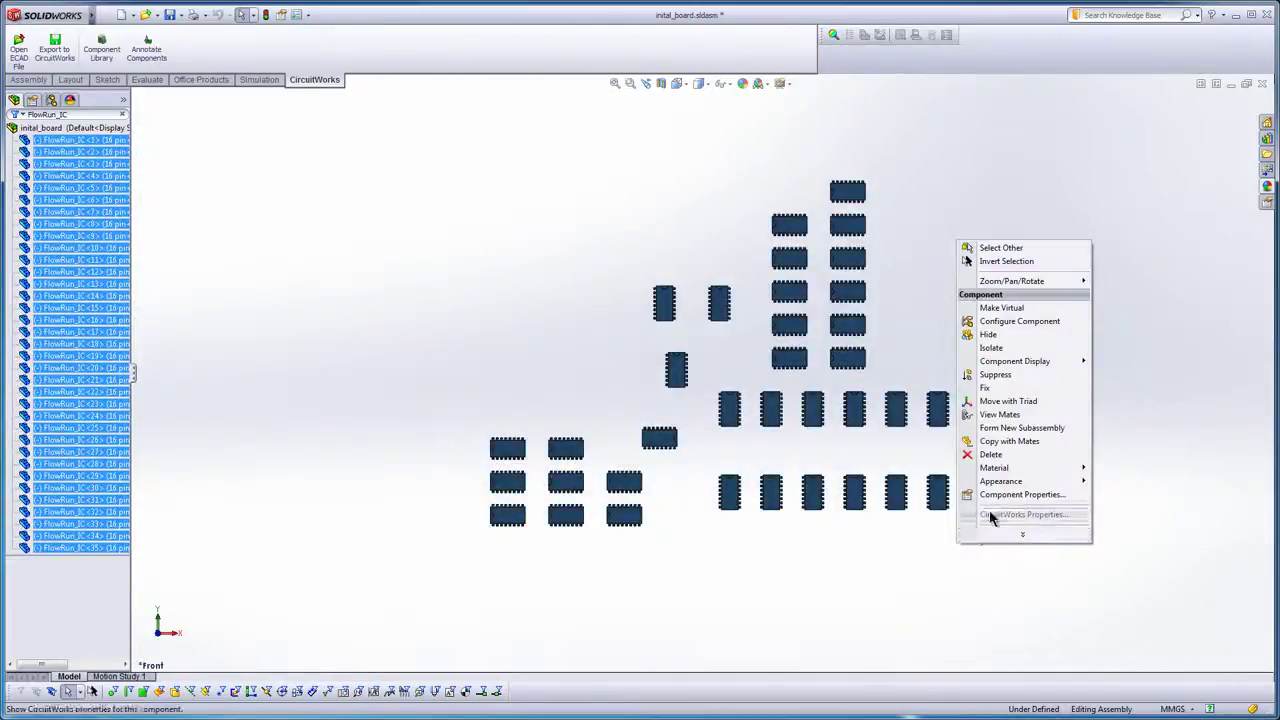
pyautogui.click(1012, 494)
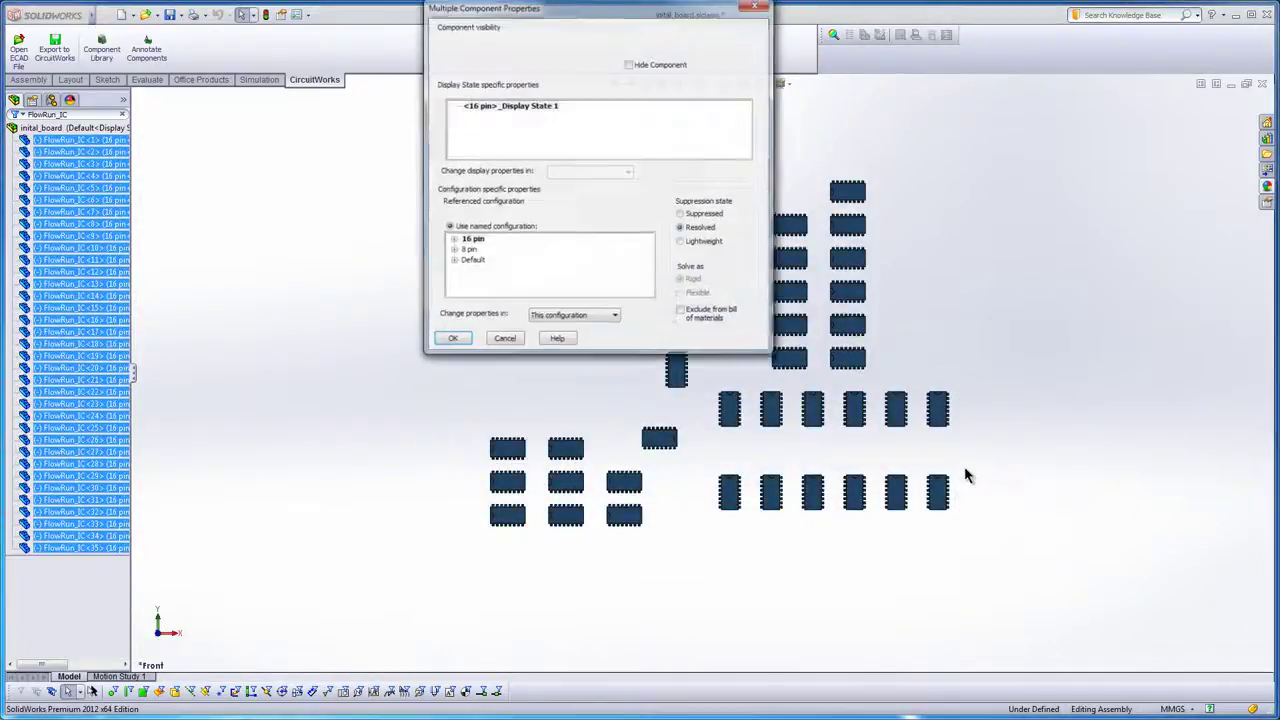
pyautogui.click(453, 243)
pyautogui.click(490, 251)
pyautogui.click(451, 340)
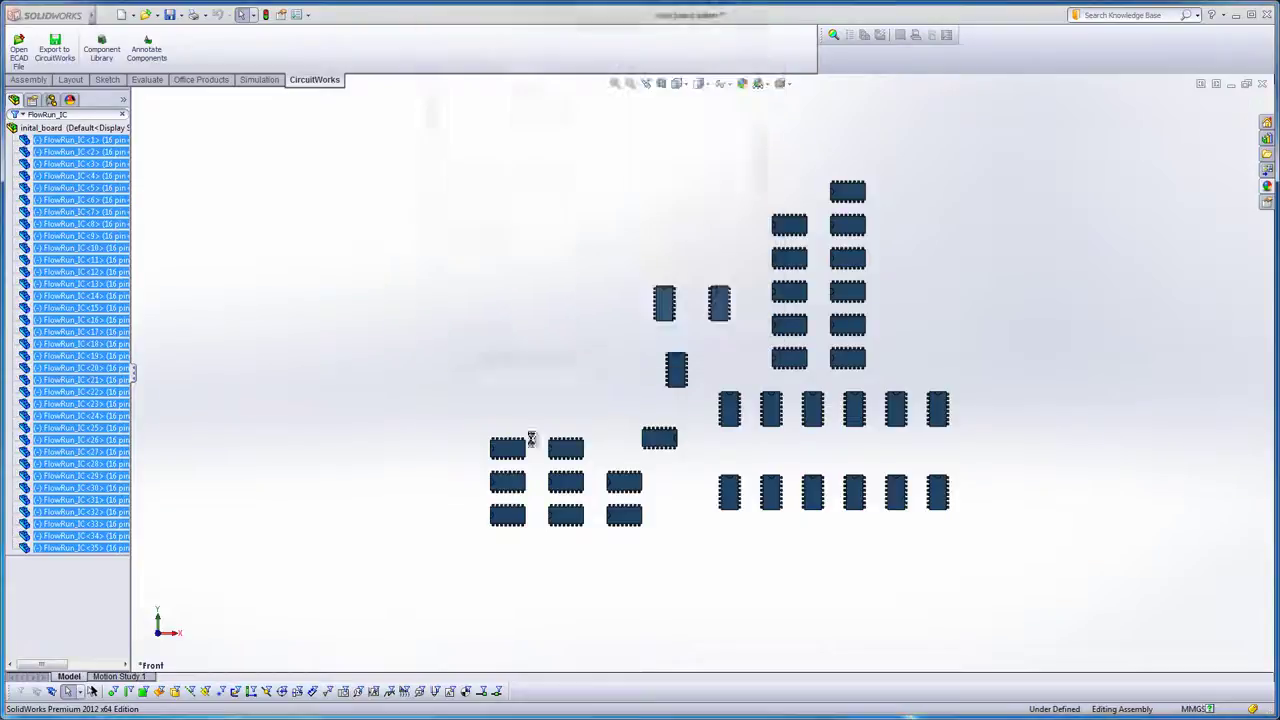
pyautogui.moveTo(610, 560); pyautogui.dragTo(620, 500, button='middle')
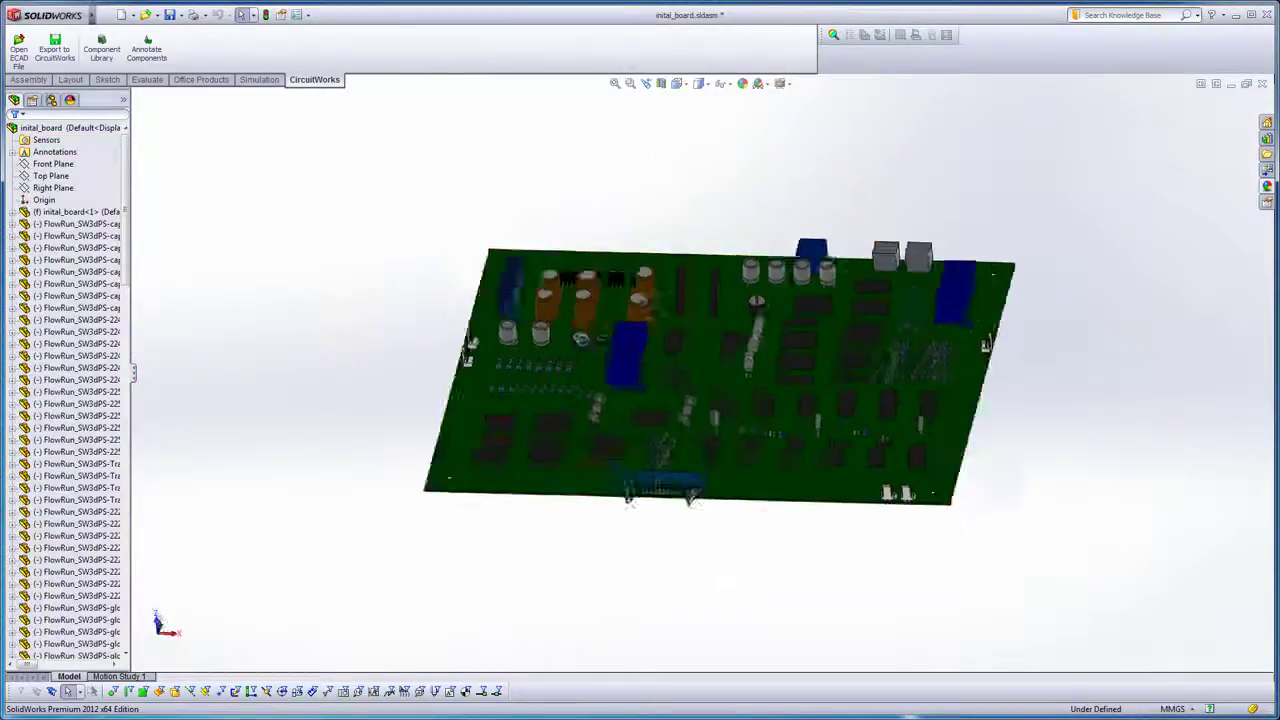
pyautogui.scroll(-1, 543, 443)
pyautogui.scroll(-3, 543, 443)
pyautogui.scroll(-2, 563, 320)
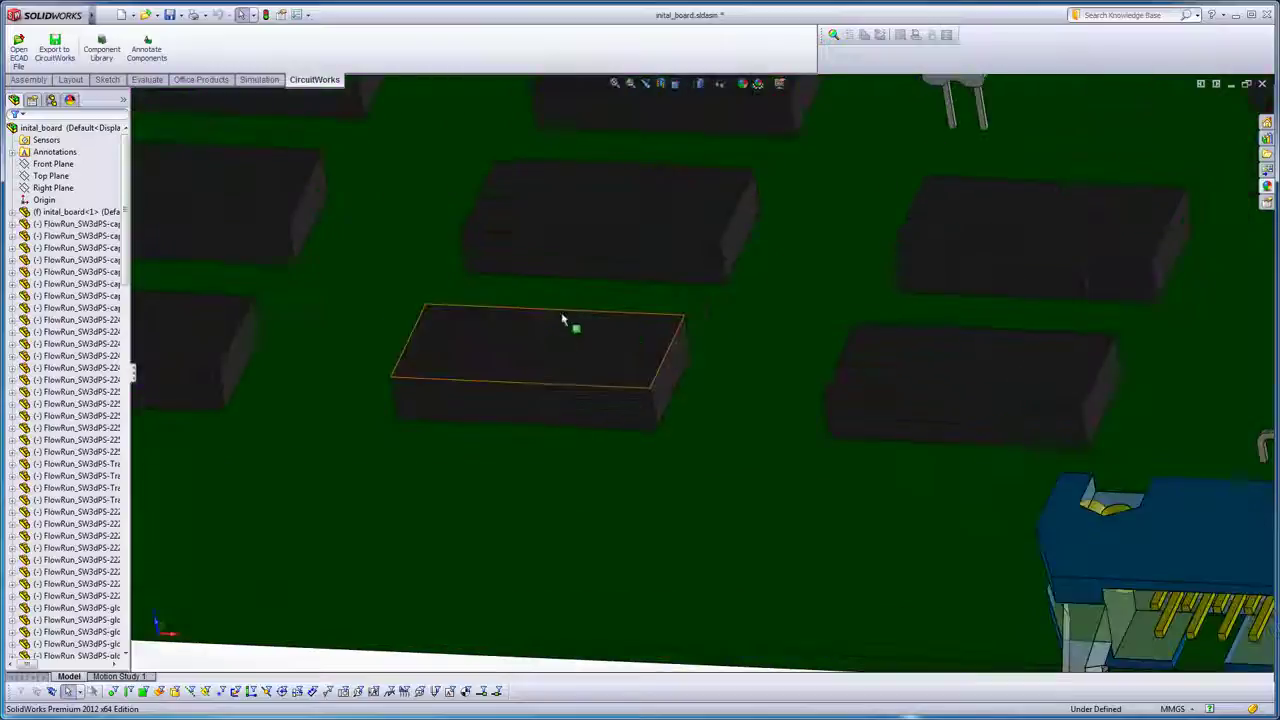
# Filter for resistors and switch all of them to their simplified configuration.
pyautogui.click(78, 113)
pyautogui.write('Resis')
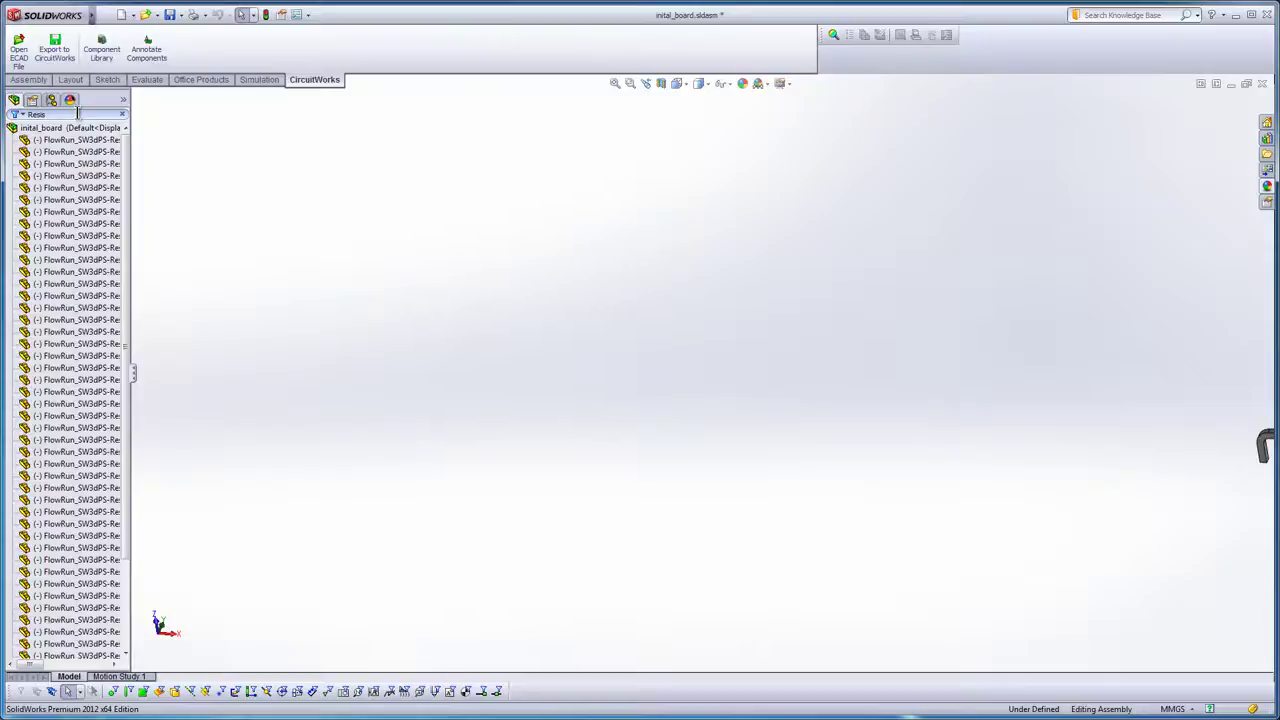
pyautogui.hotkey('ctrl', '1')
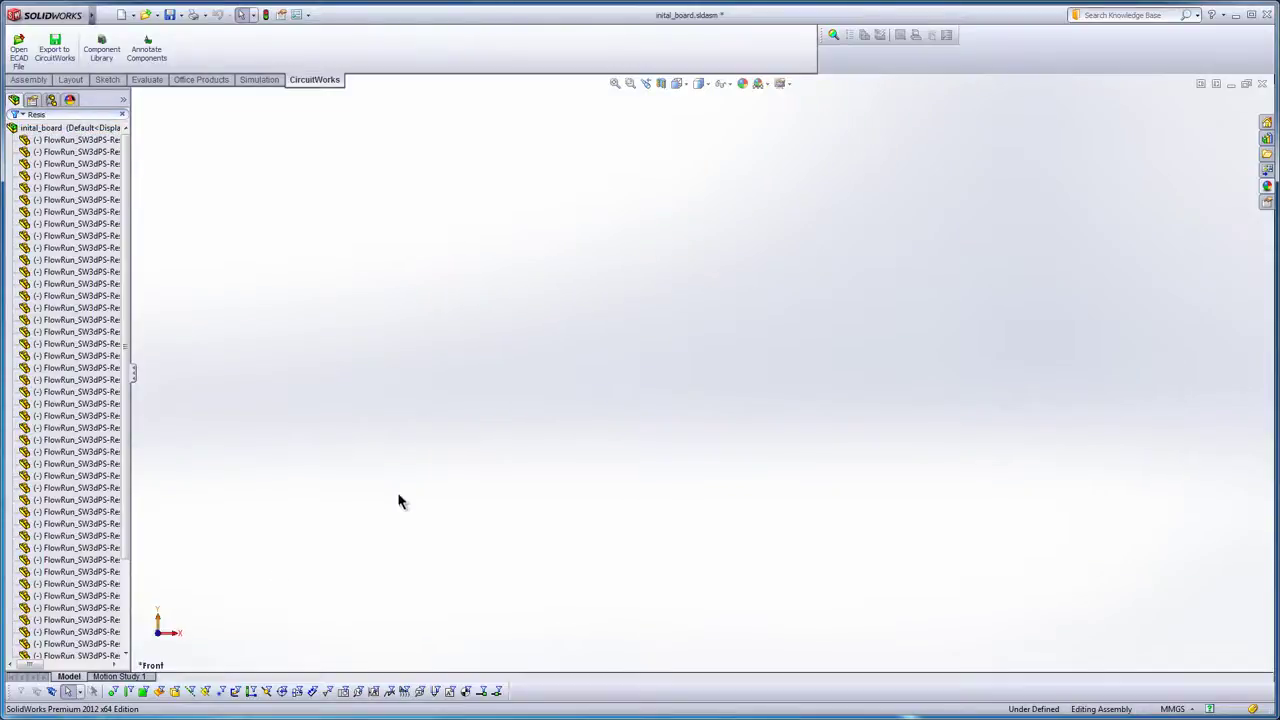
pyautogui.moveTo(366, 124); pyautogui.dragTo(1058, 580)
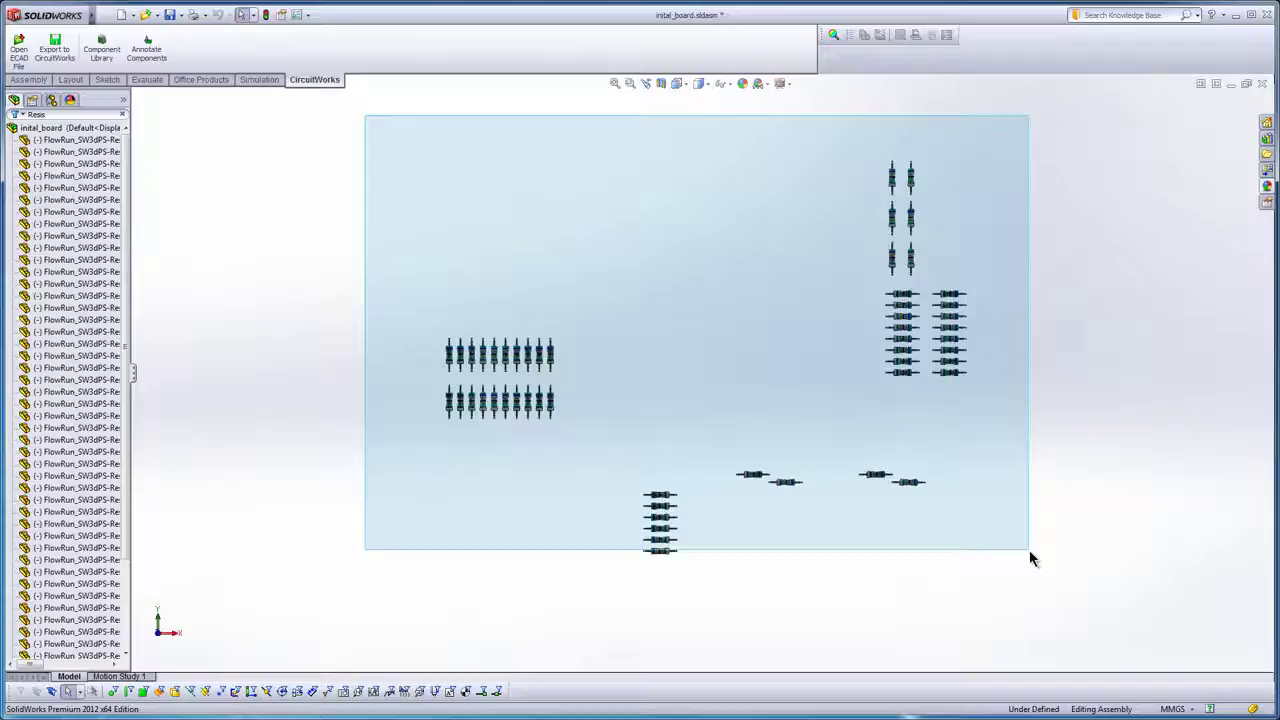
pyautogui.rightClick(918, 562)
pyautogui.click(962, 511)
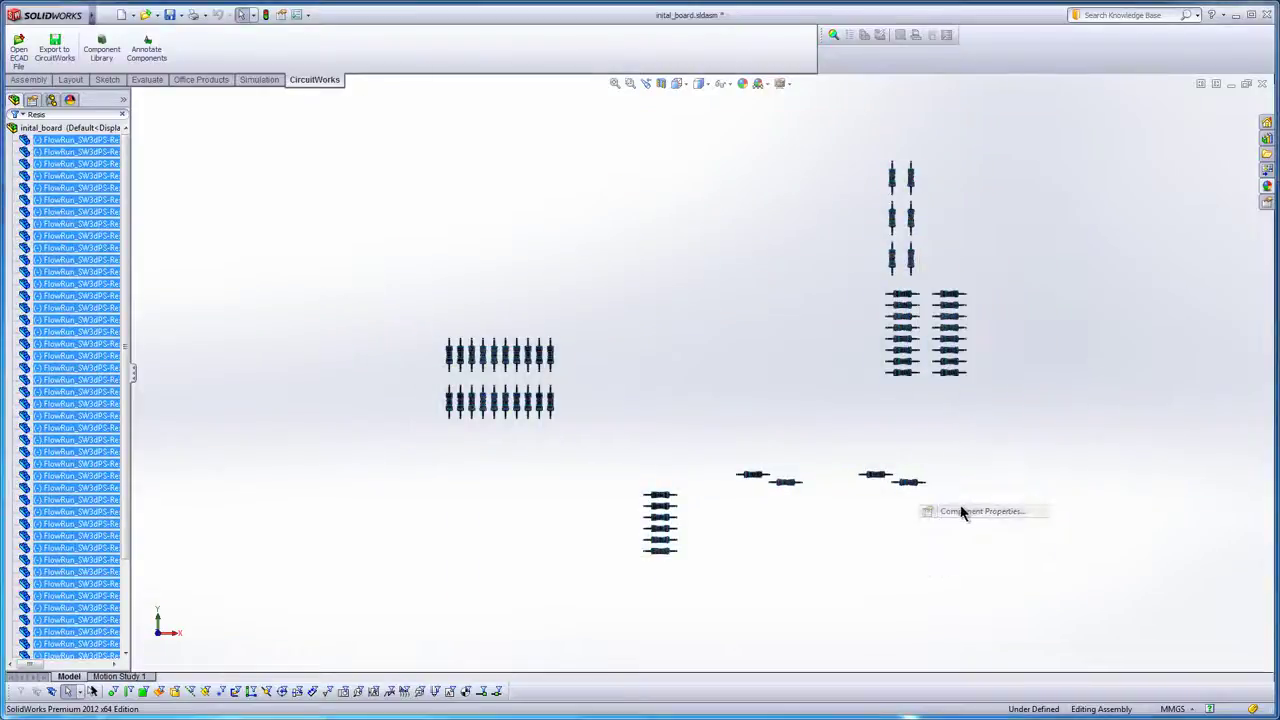
pyautogui.click(453, 241)
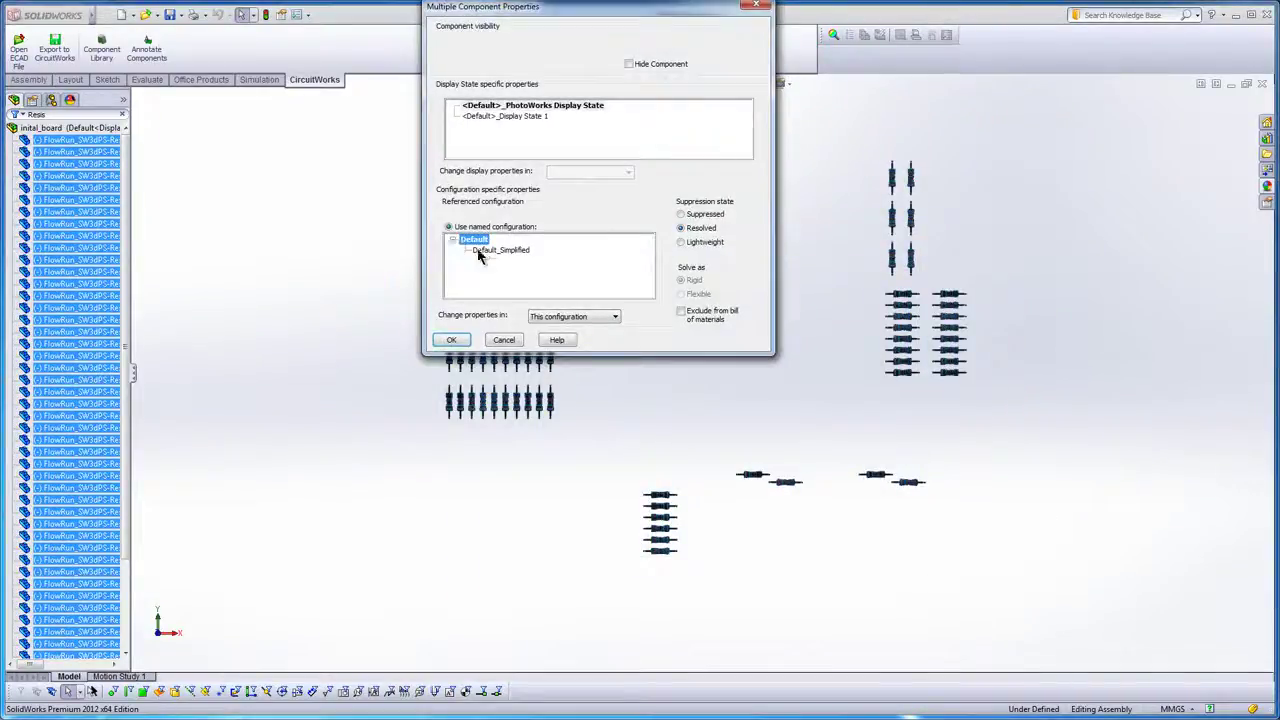
pyautogui.click(451, 340)
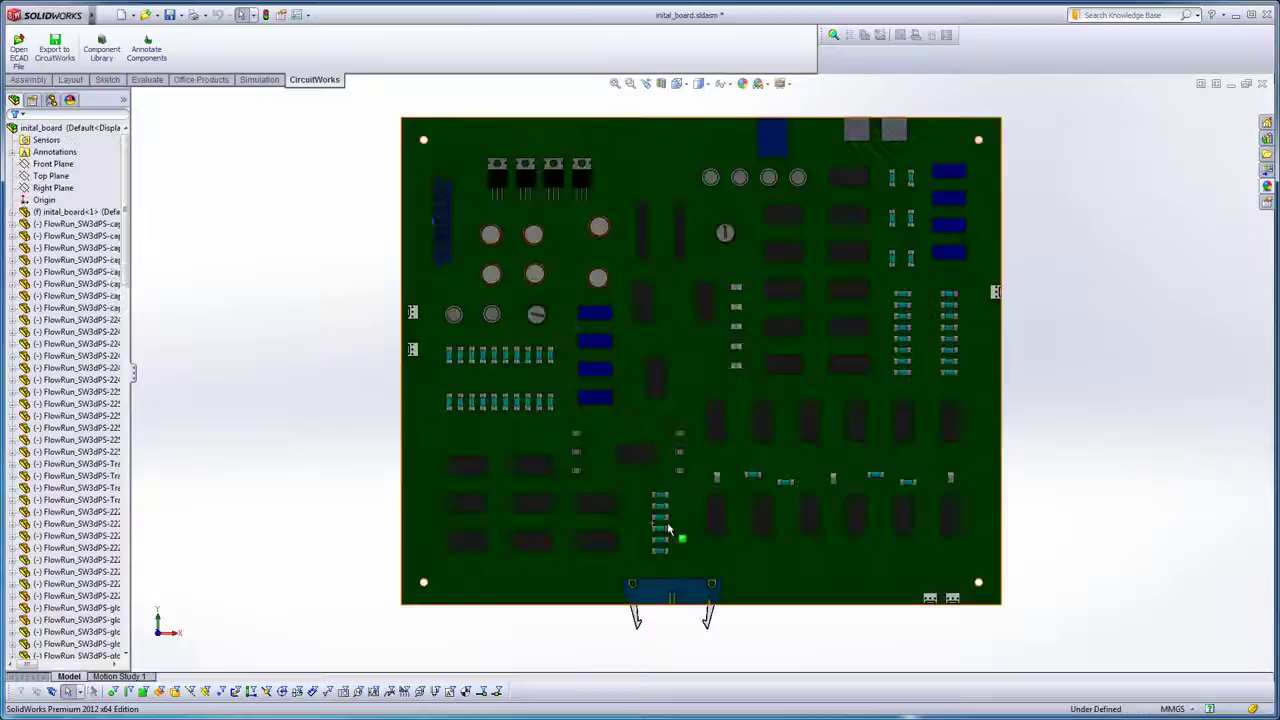
# Show the whole simplified board isometrically, then snap to the Front view.
pyautogui.hotkey('ctrl', '7')
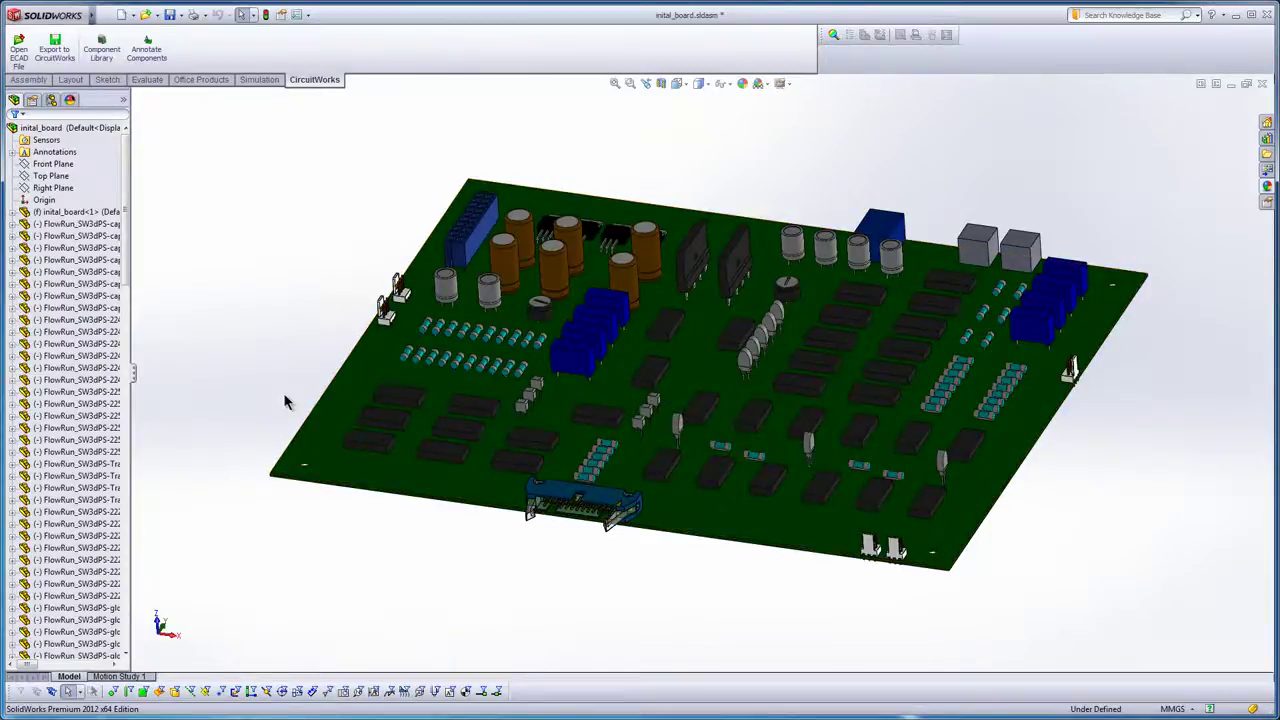
pyautogui.click(160, 625)
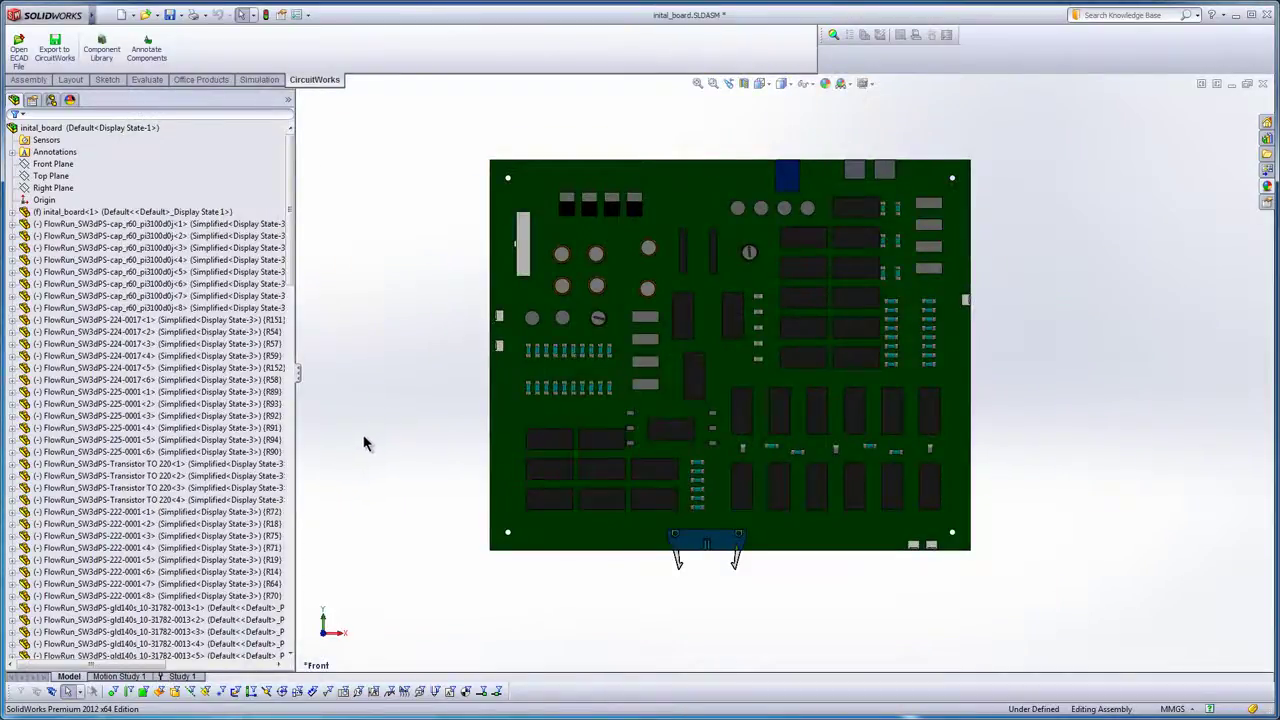
# In Study 1, show the Displacement1 plot for Mode Shape 1 (about 30 Hz).
pyautogui.click(180, 676)
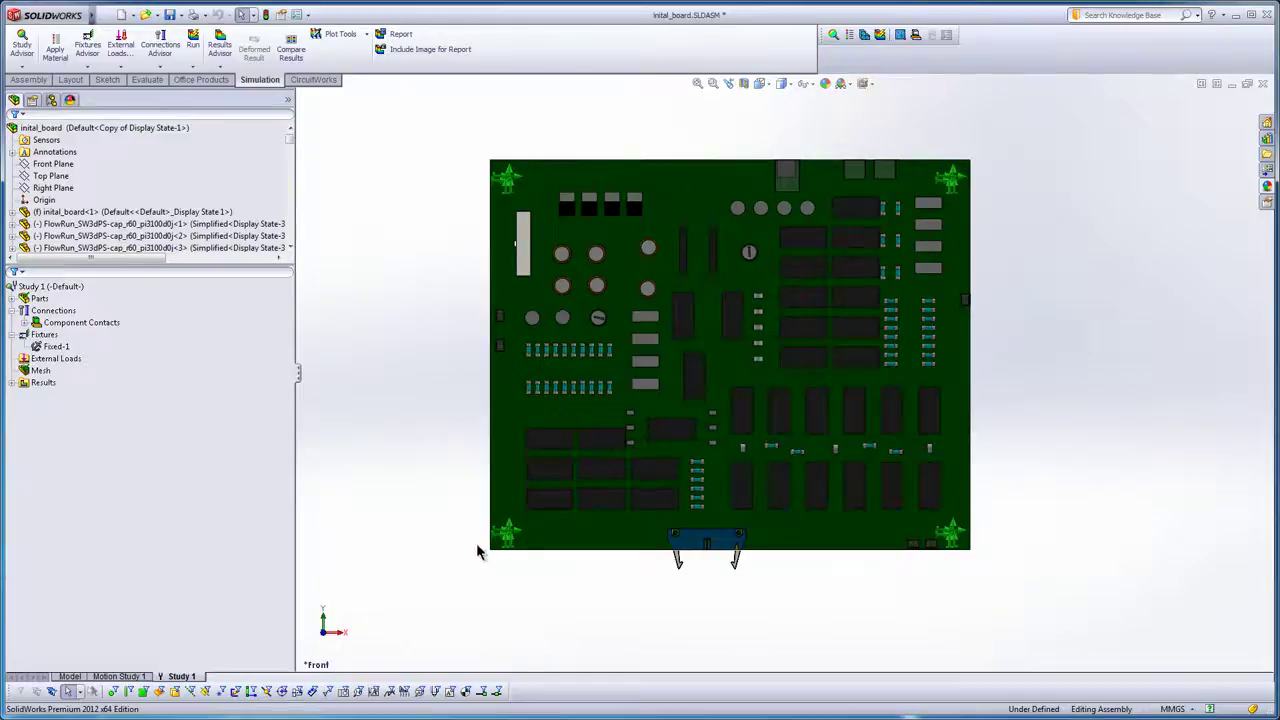
pyautogui.click(492, 512)
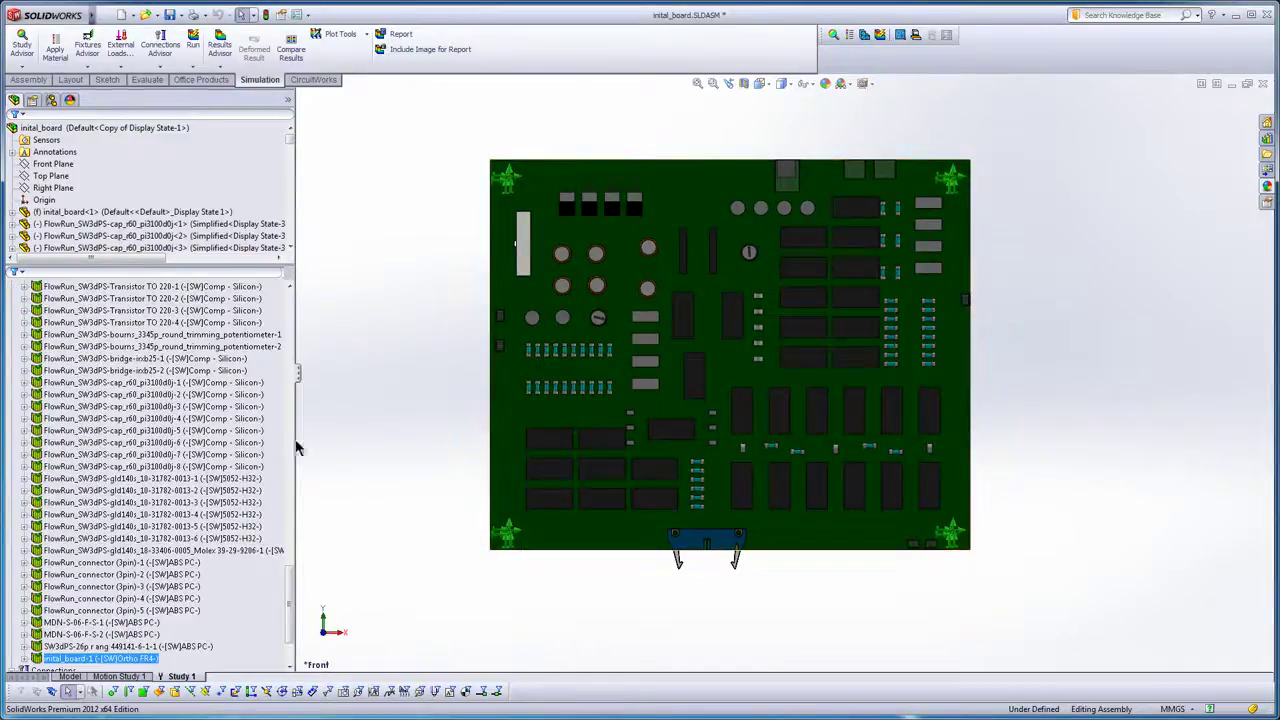
pyautogui.scroll(10, 293, 312)
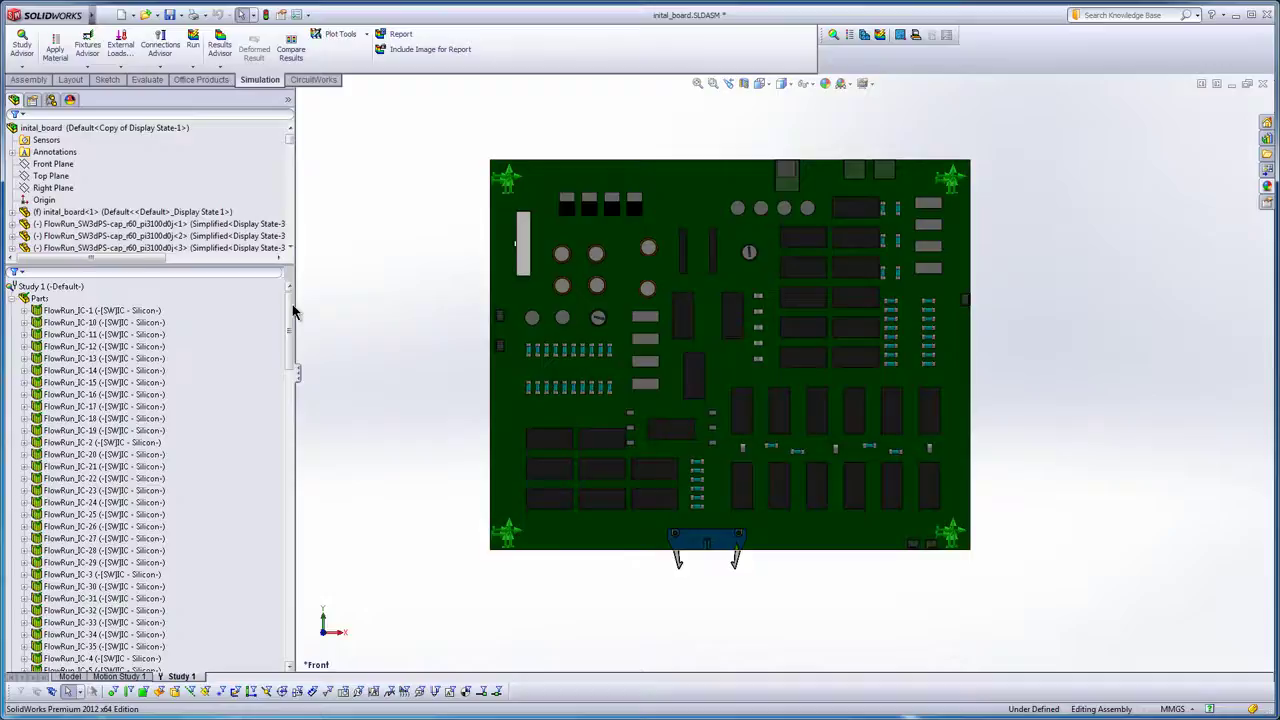
pyautogui.click(11, 298)
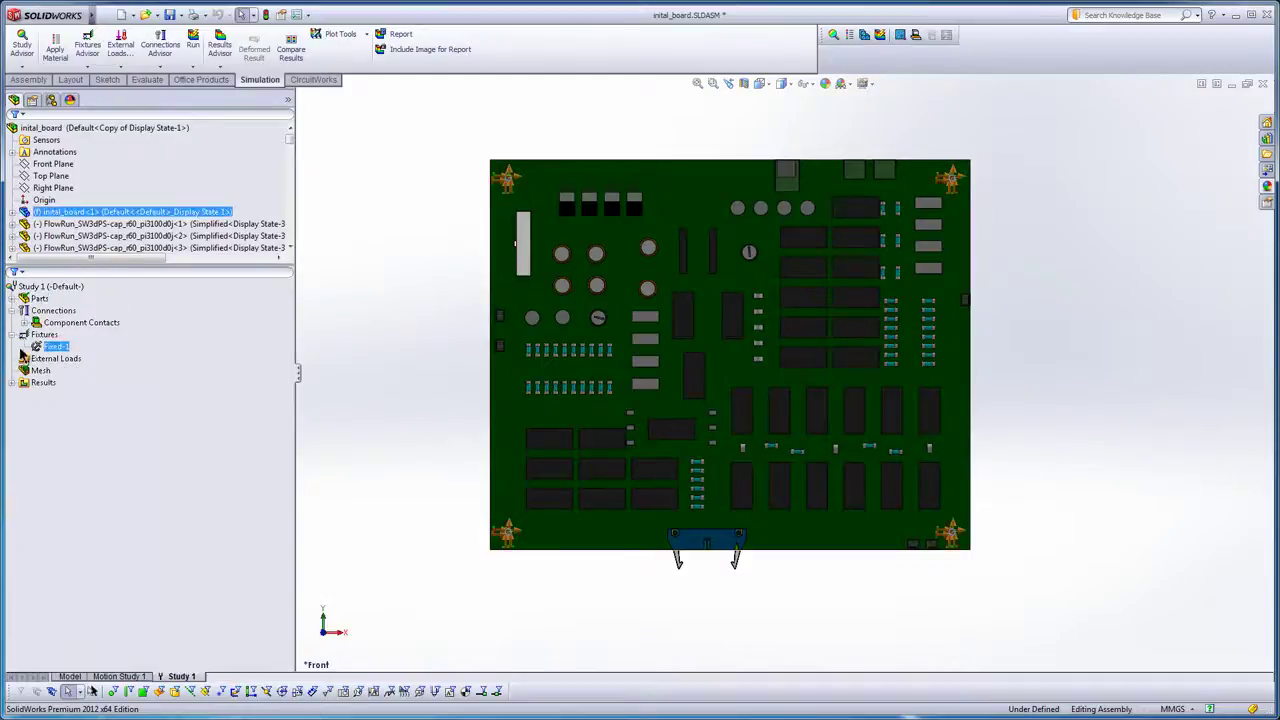
pyautogui.click(12, 383)
pyautogui.click(58, 396)
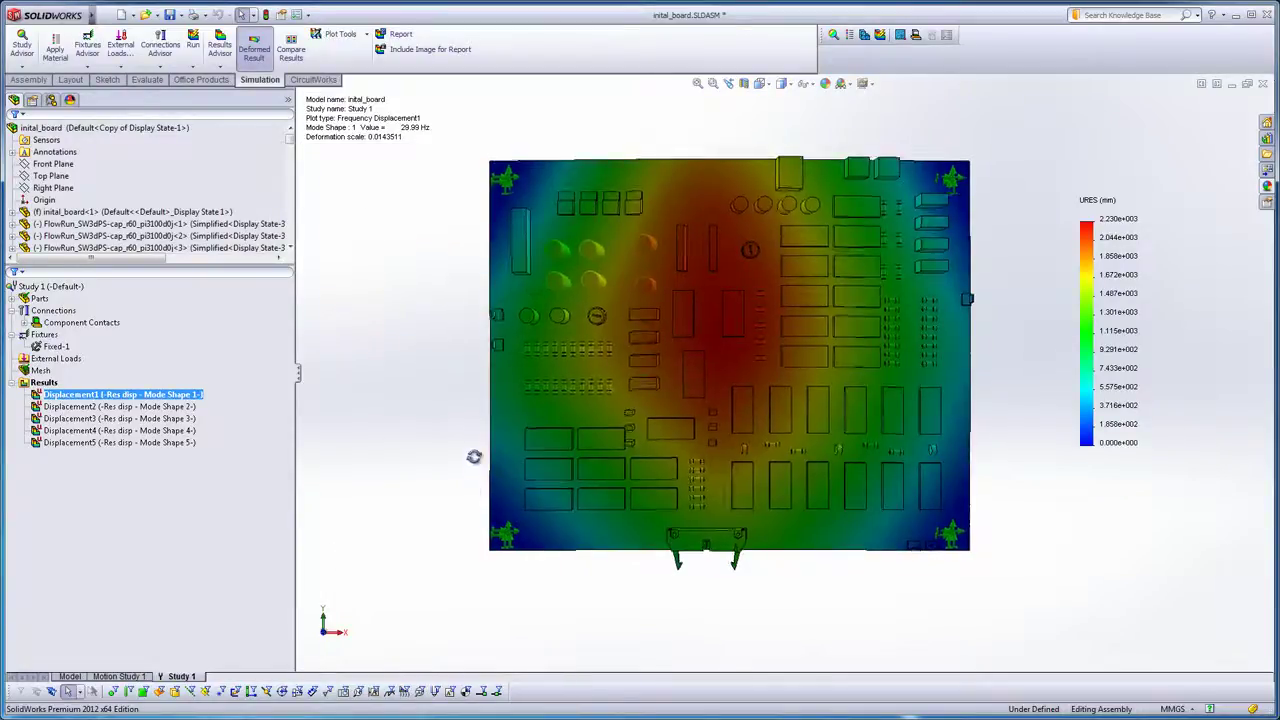
# Animate the Displacement1 mode shape, then close the animation.
pyautogui.moveTo(474, 451)
pyautogui.mouseDown(button='middle')
pyautogui.moveTo(474, 294)
pyautogui.moveTo(403, 266)
pyautogui.moveTo(443, 257)
pyautogui.moveTo(426, 263)
pyautogui.mouseUp(button='middle')
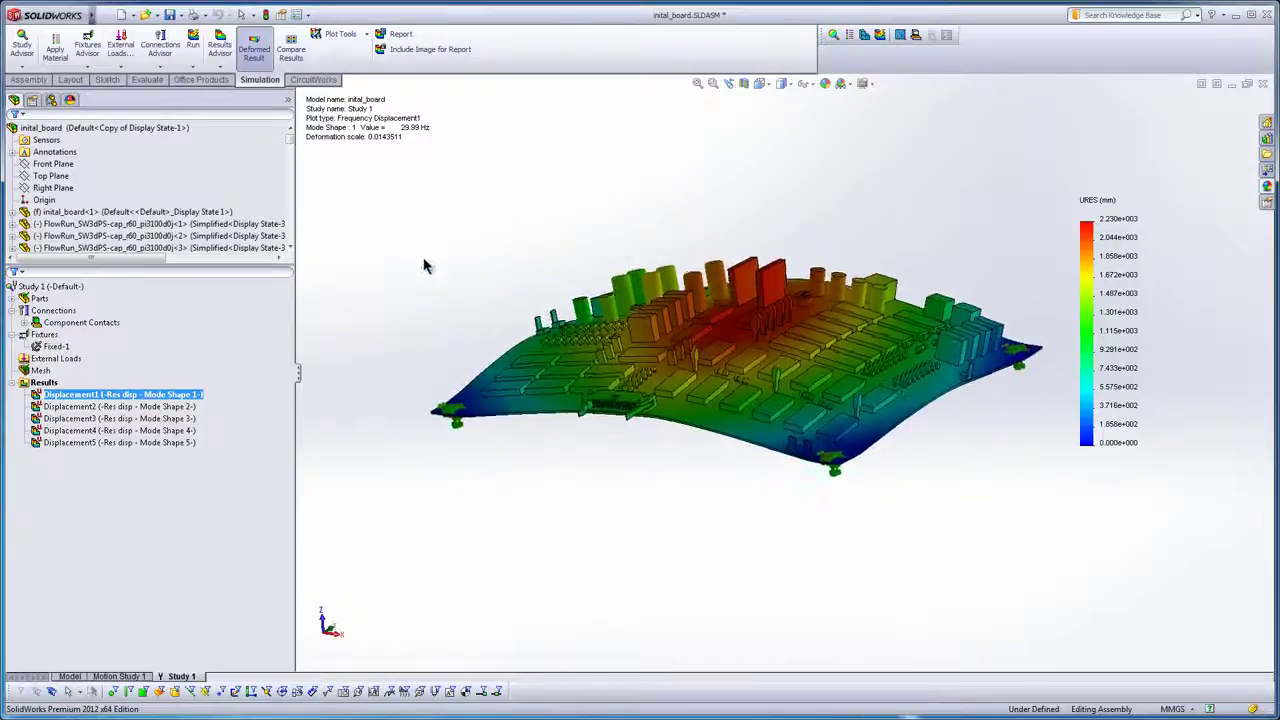
pyautogui.rightClick(163, 396)
pyautogui.click(200, 433)
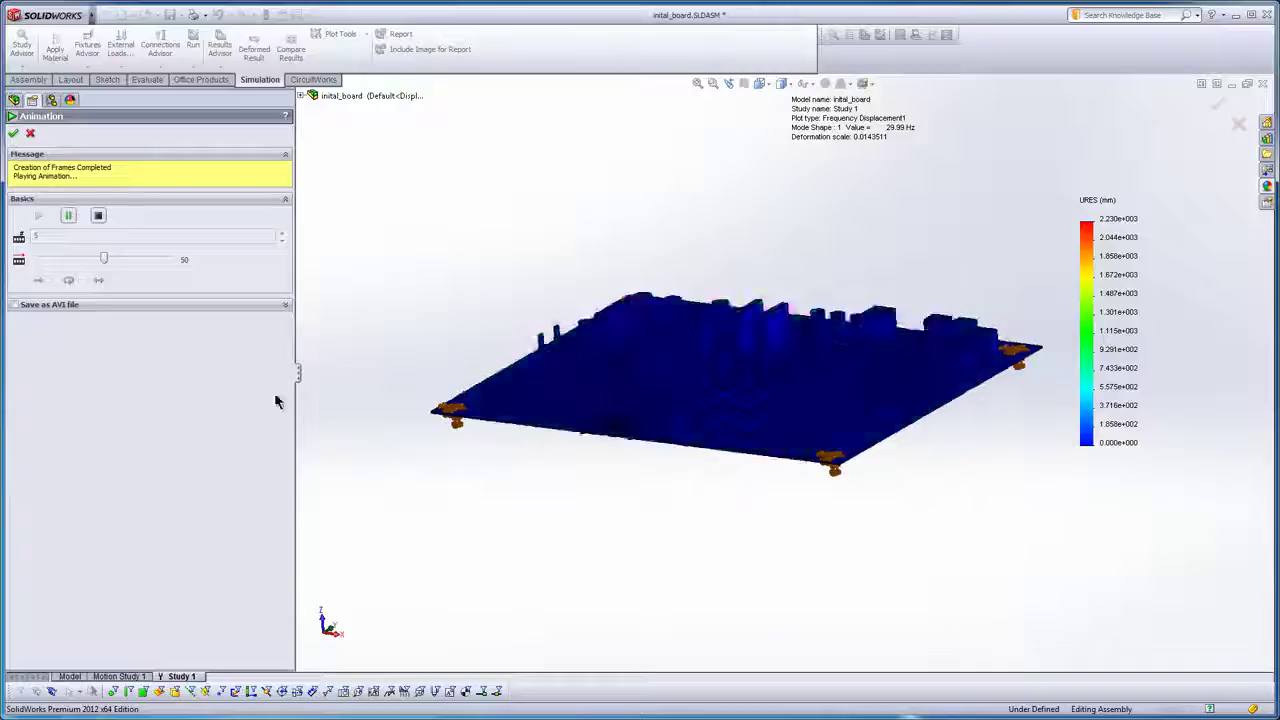
pyautogui.click(30, 135)
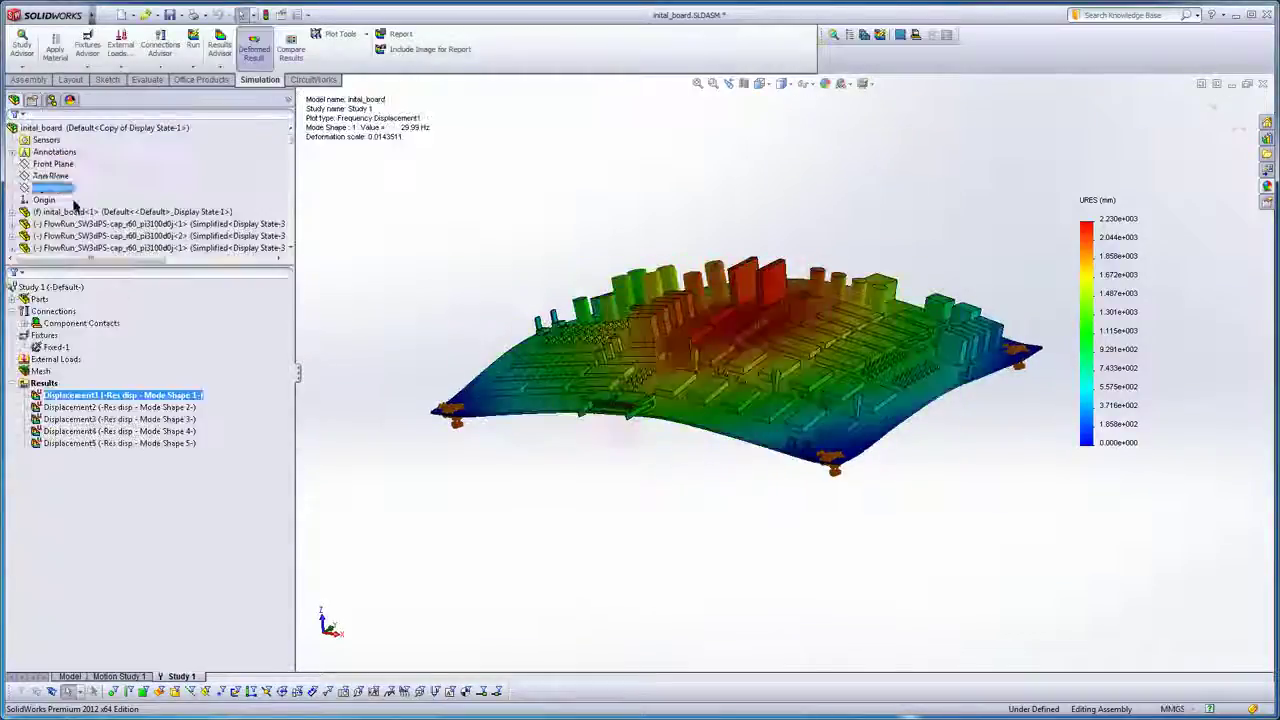
# Show the Displacement1 plot from the front with Deformed Result turned off.
pyautogui.click(323, 612)
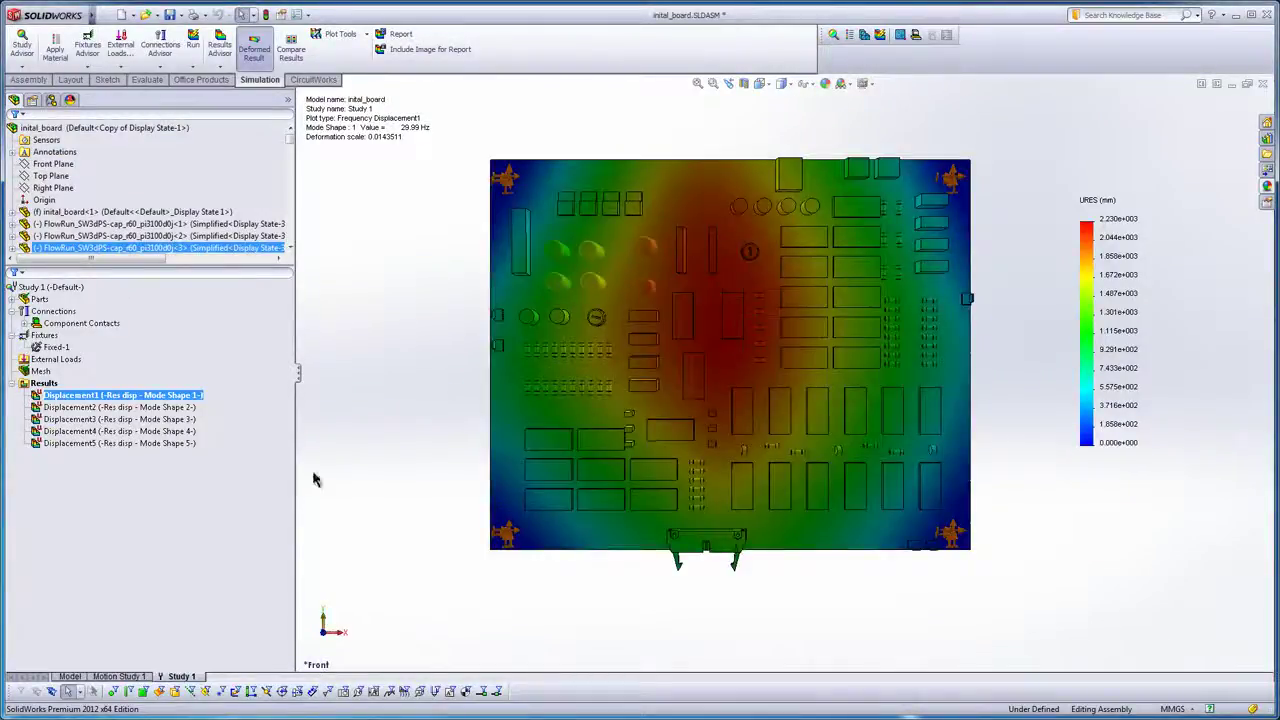
pyautogui.rightClick(130, 399)
pyautogui.click(143, 514)
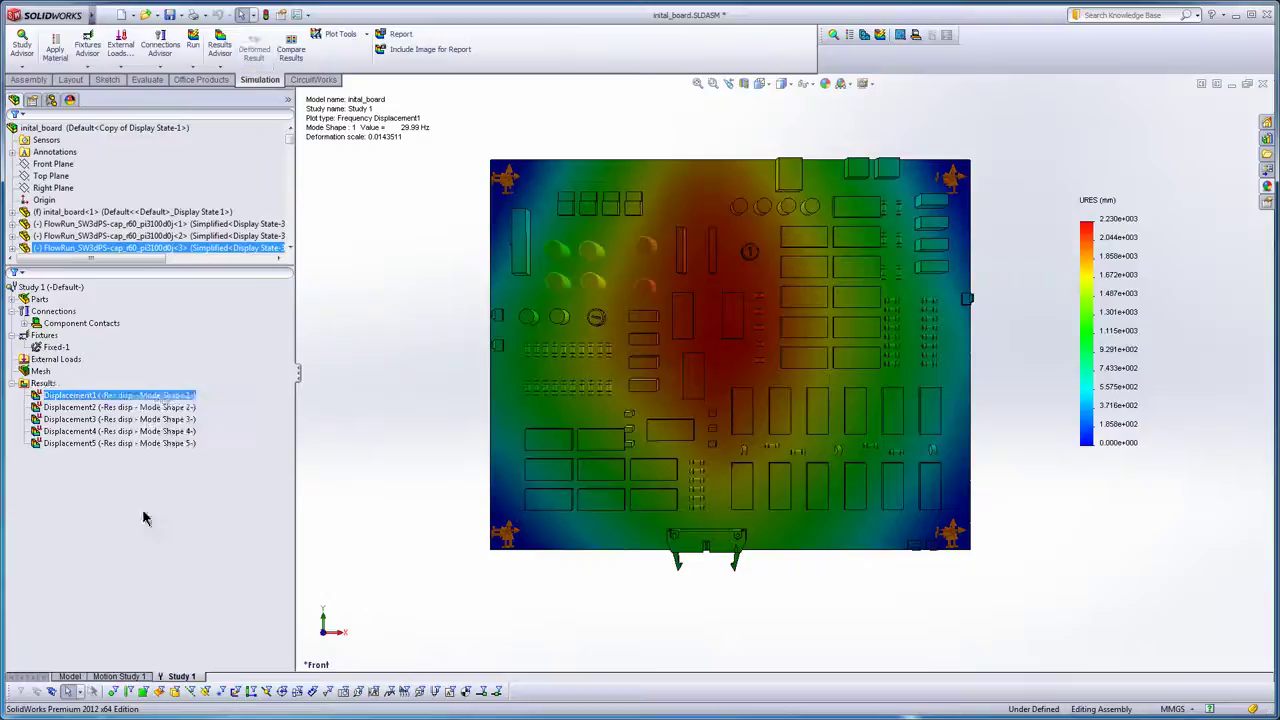
# Return to the assembly model and edit the bare board part in place.
pyautogui.click(68, 676)
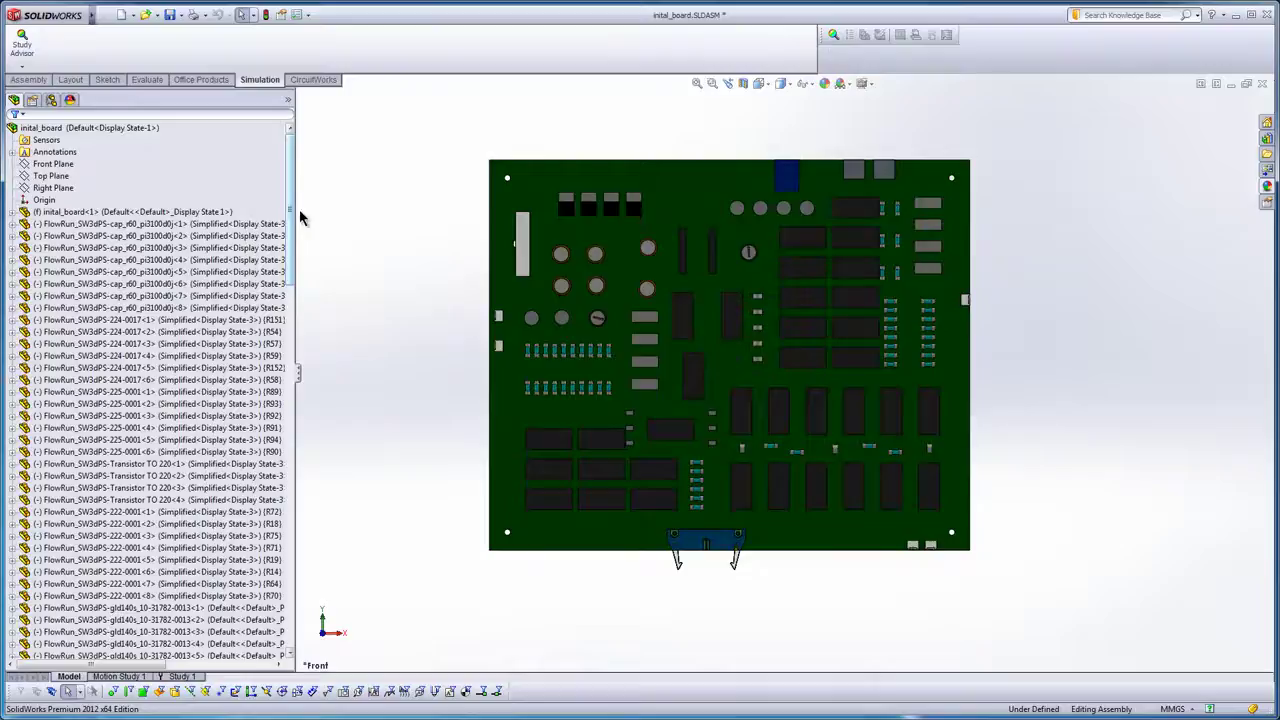
pyautogui.scroll(-2, 400, 388)
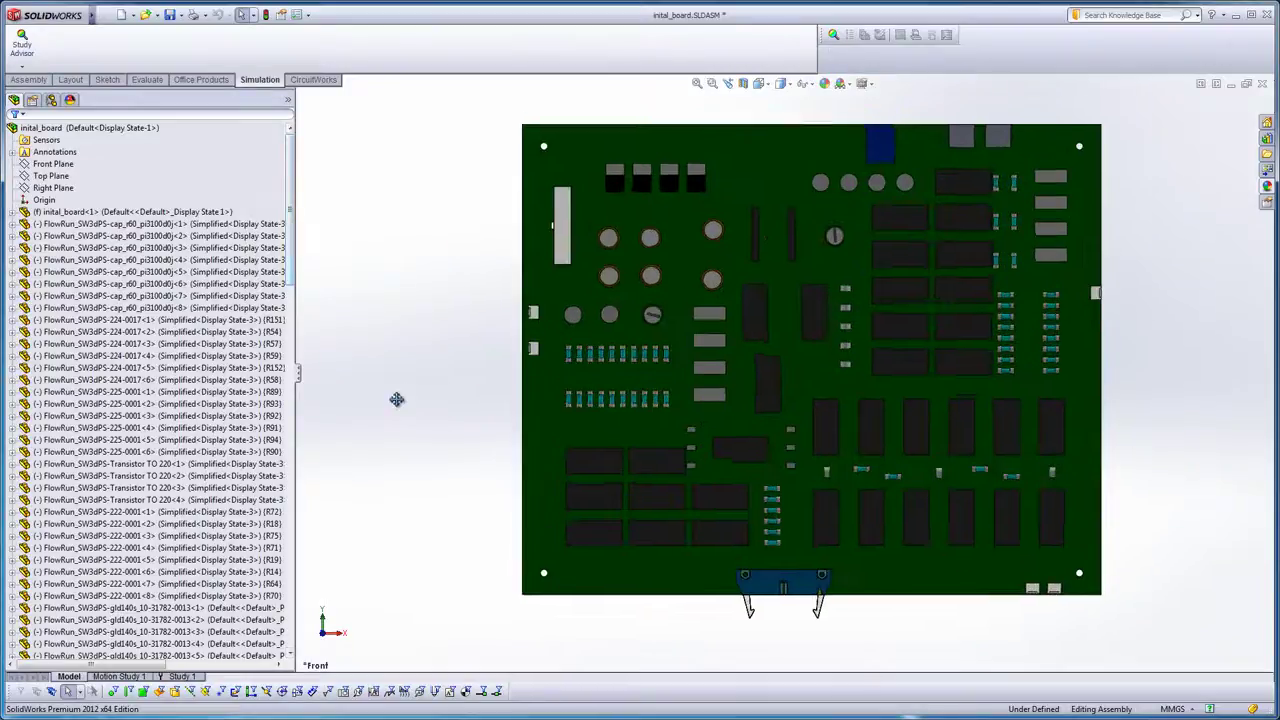
pyautogui.keyDown('ctrl'); pyautogui.moveTo(397, 397); pyautogui.dragTo(382, 407, button='middle'); pyautogui.keyUp('ctrl')
pyautogui.moveTo(289, 287); pyautogui.dragTo(297, 614)
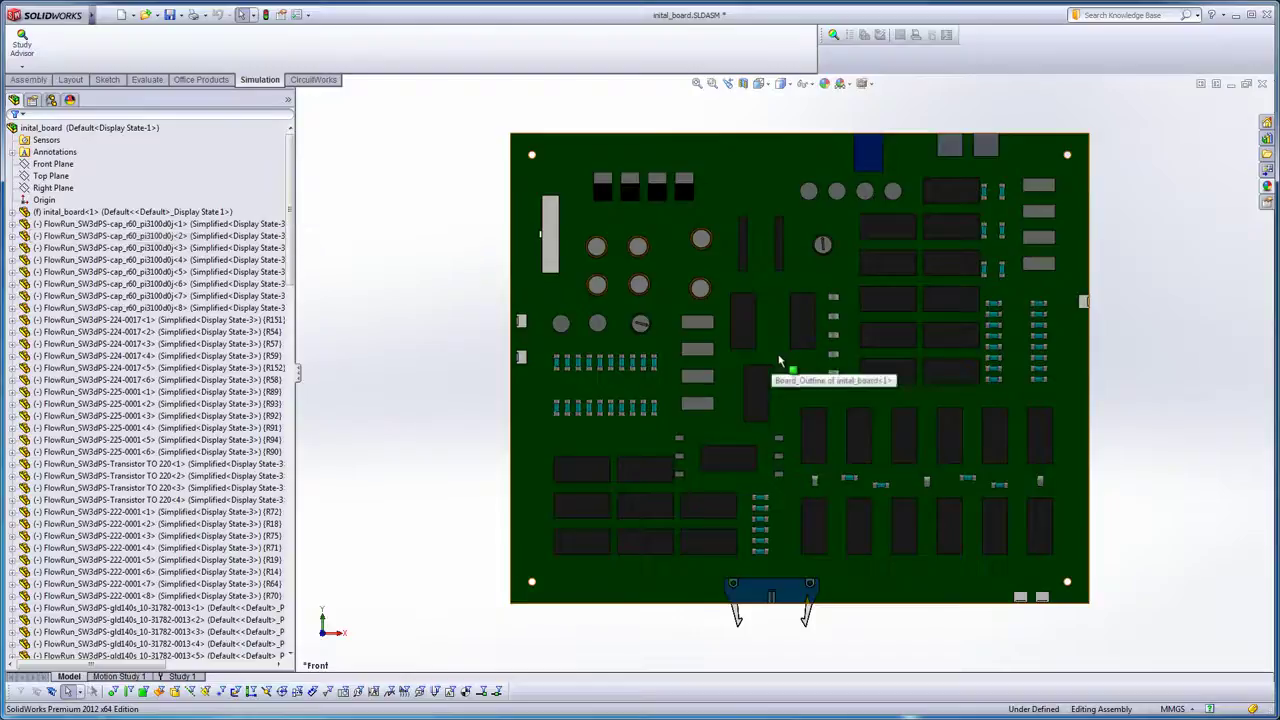
pyautogui.click(157, 213)
pyautogui.rightClick(157, 213)
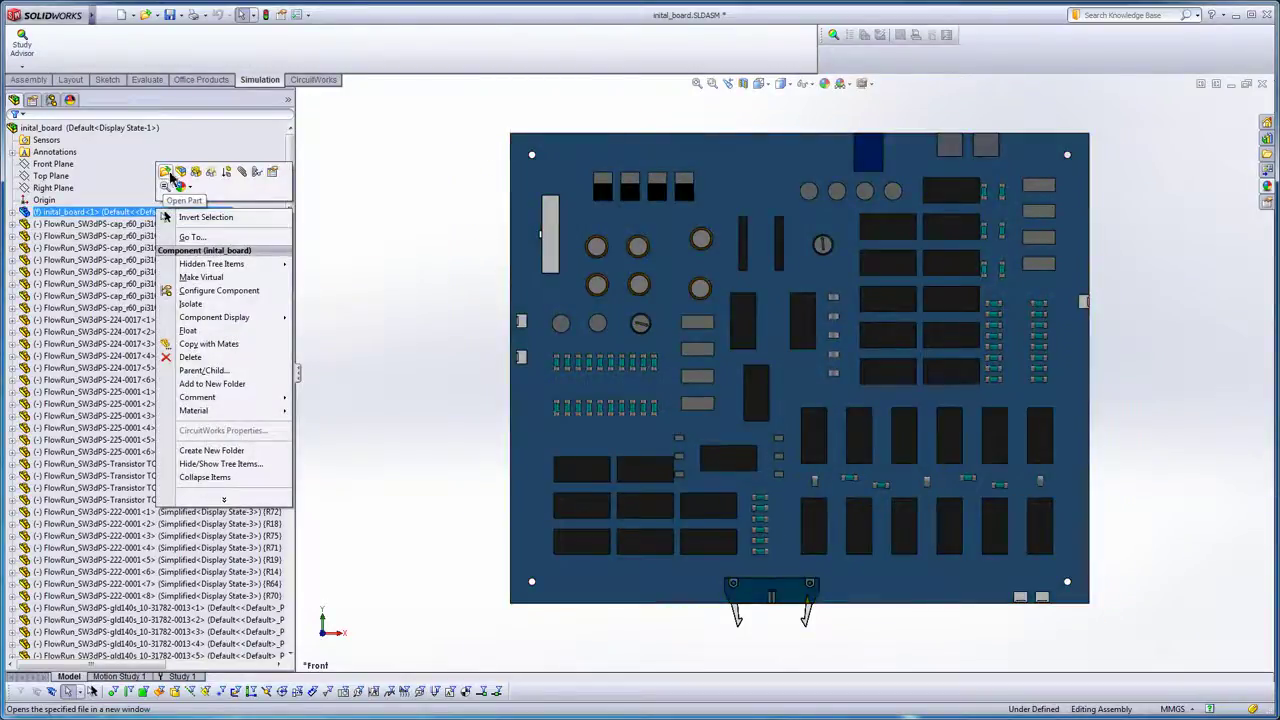
pyautogui.click(180, 173)
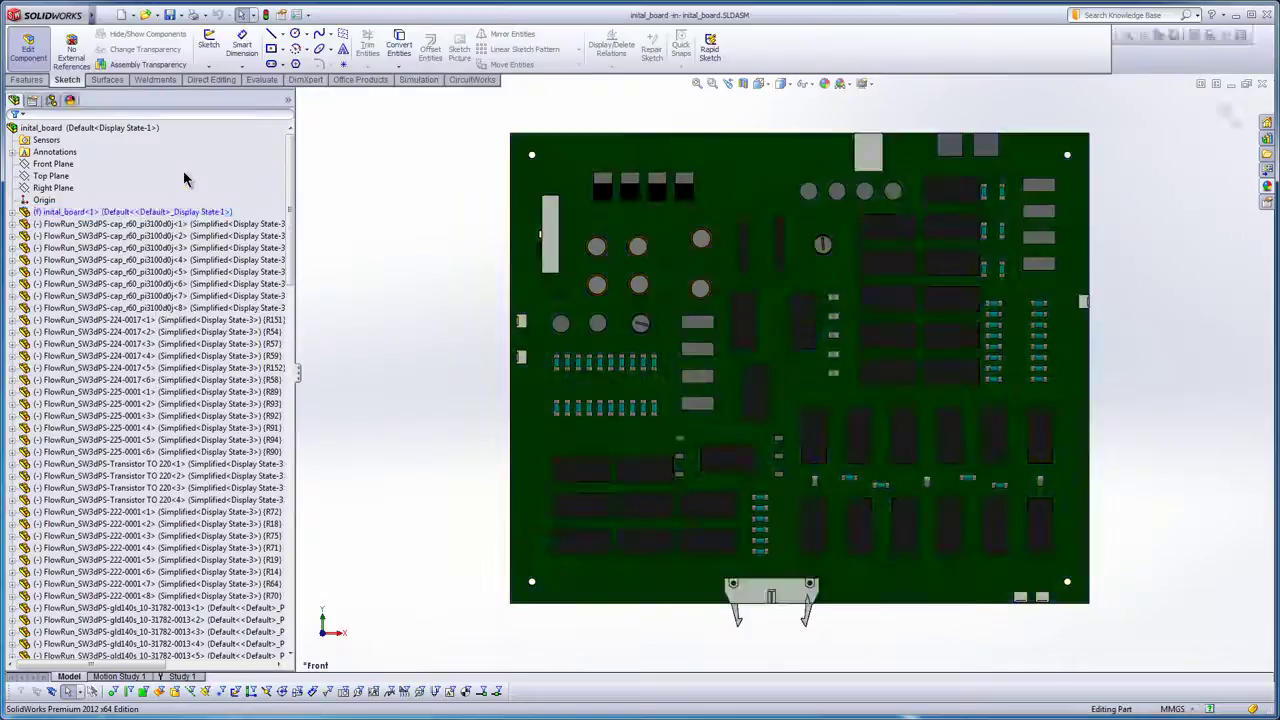
# Sketch a circle near the board centre, equal in size to a corner mounting hole.
pyautogui.click(778, 358)
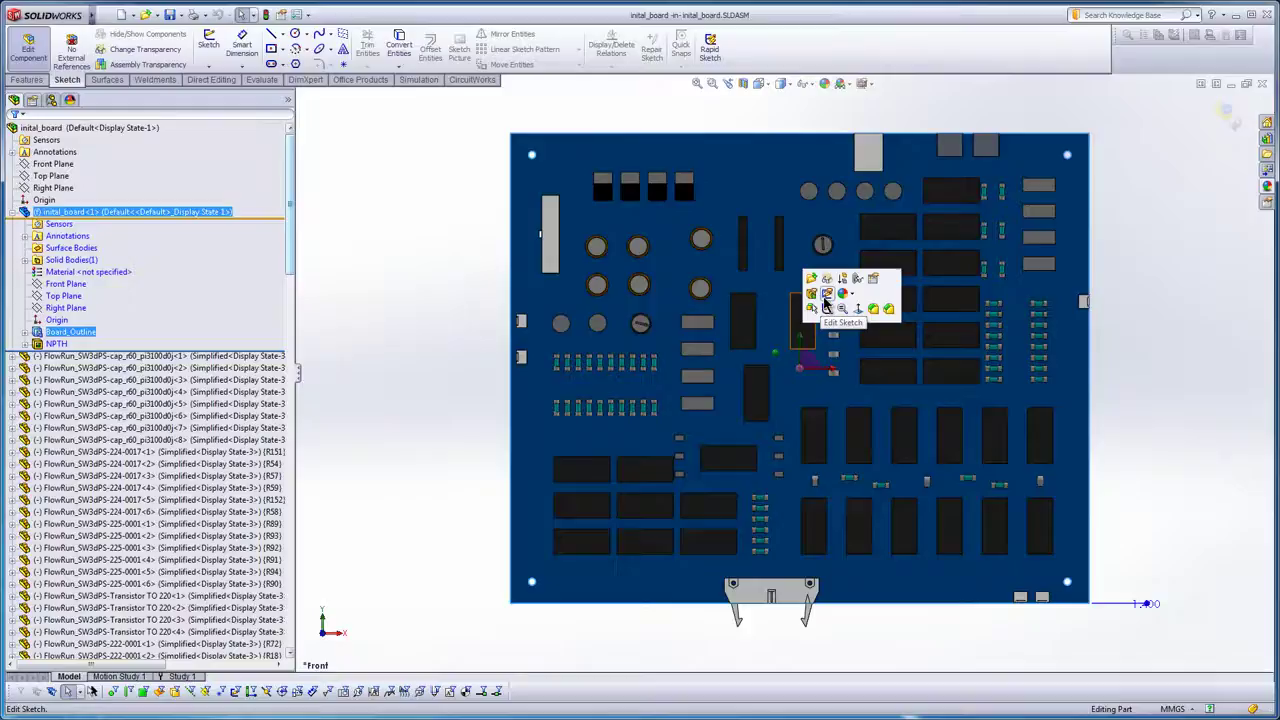
pyautogui.click(828, 298)
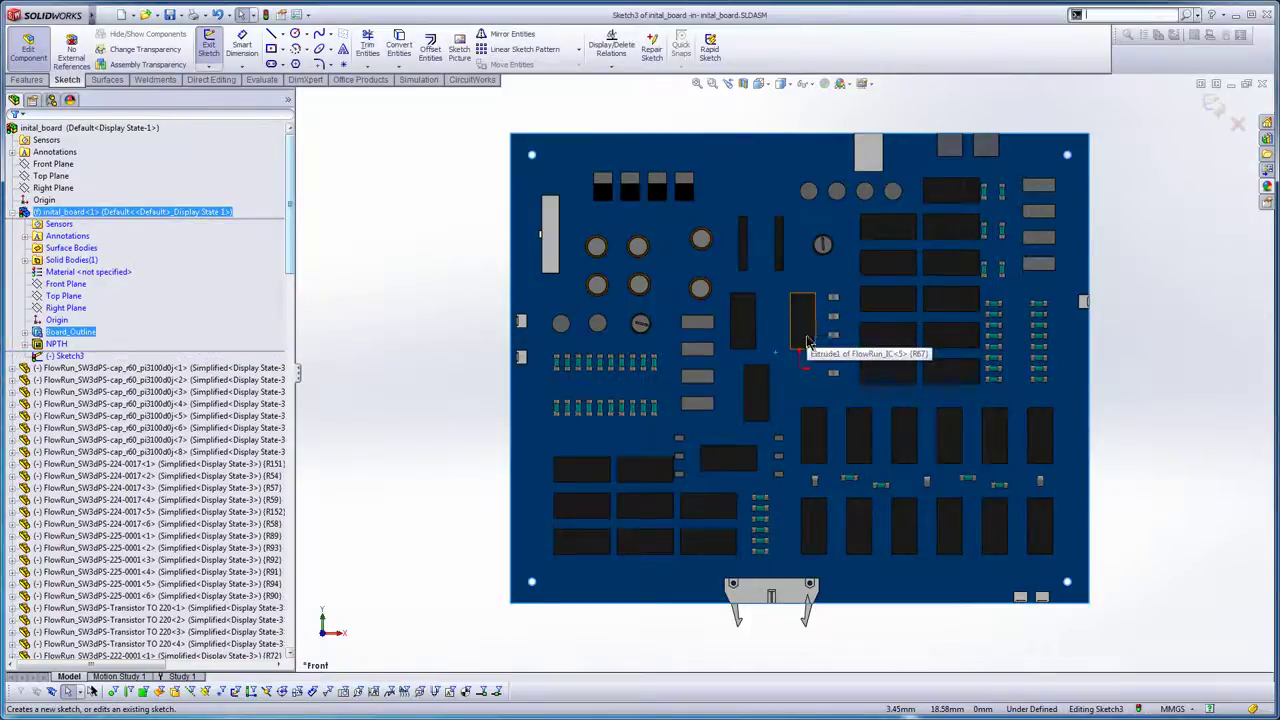
pyautogui.press('s')
pyautogui.click(842, 377)
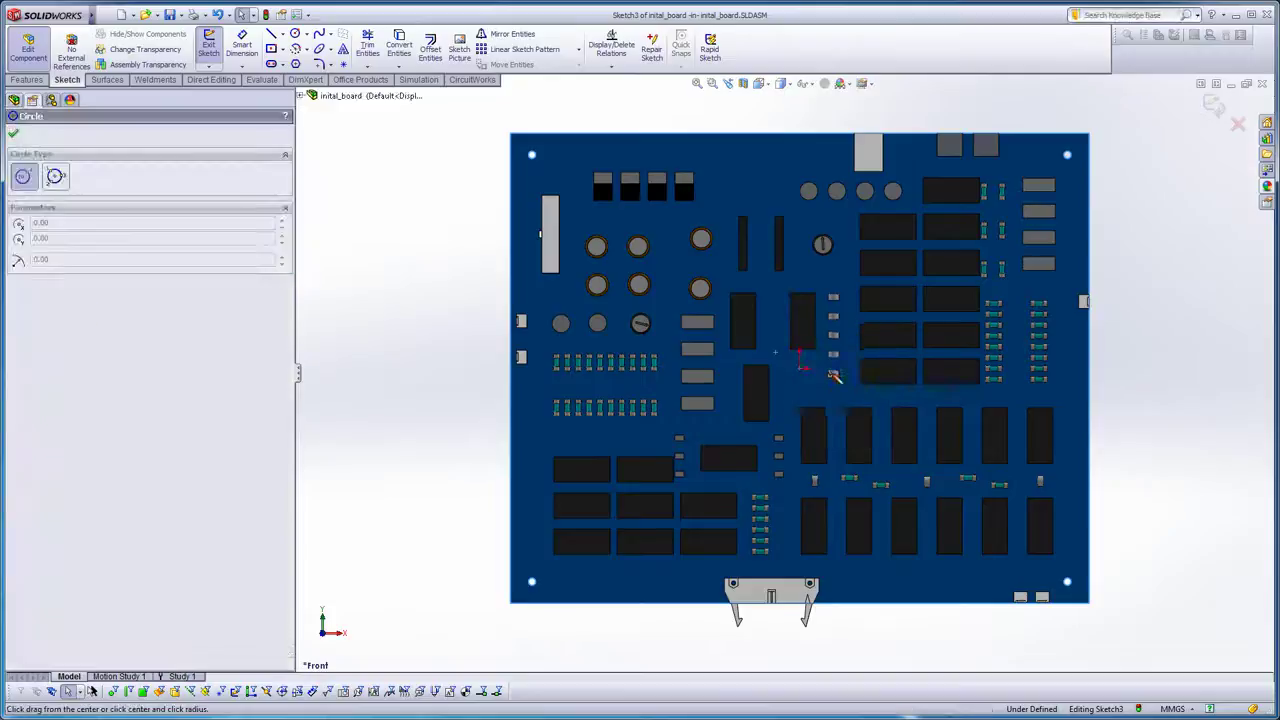
pyautogui.click(800, 368)
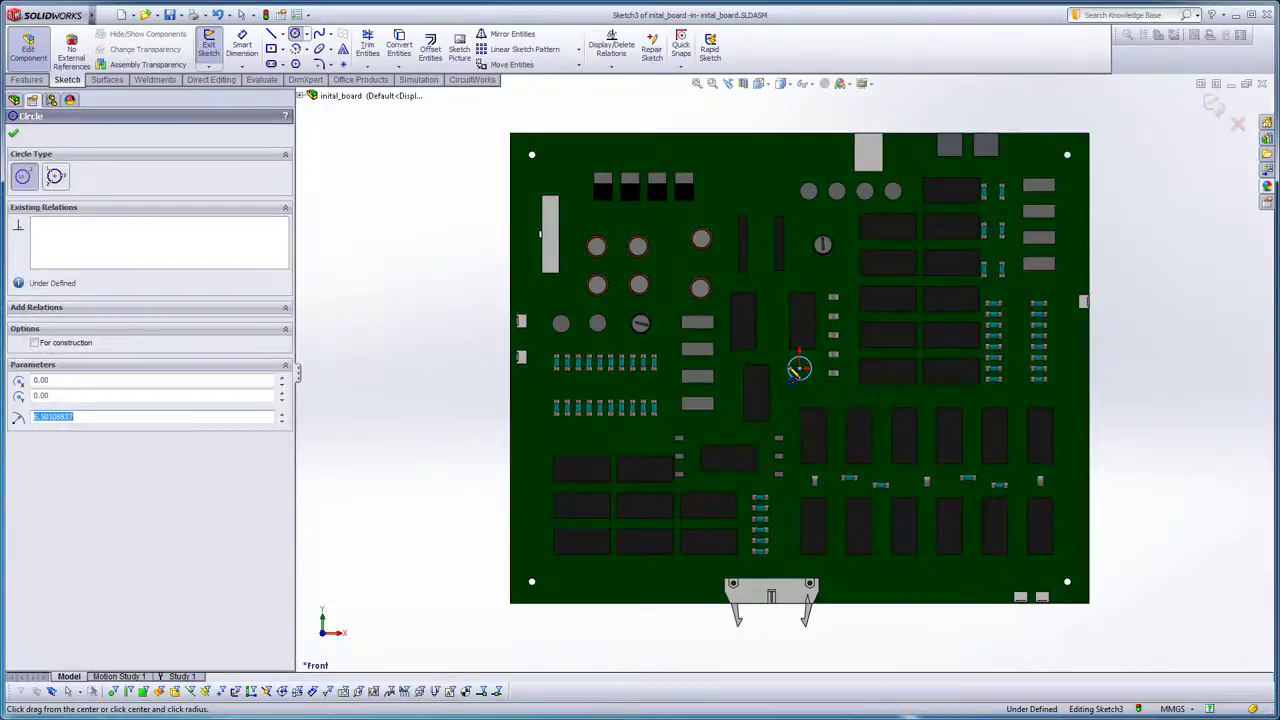
pyautogui.press('Escape')
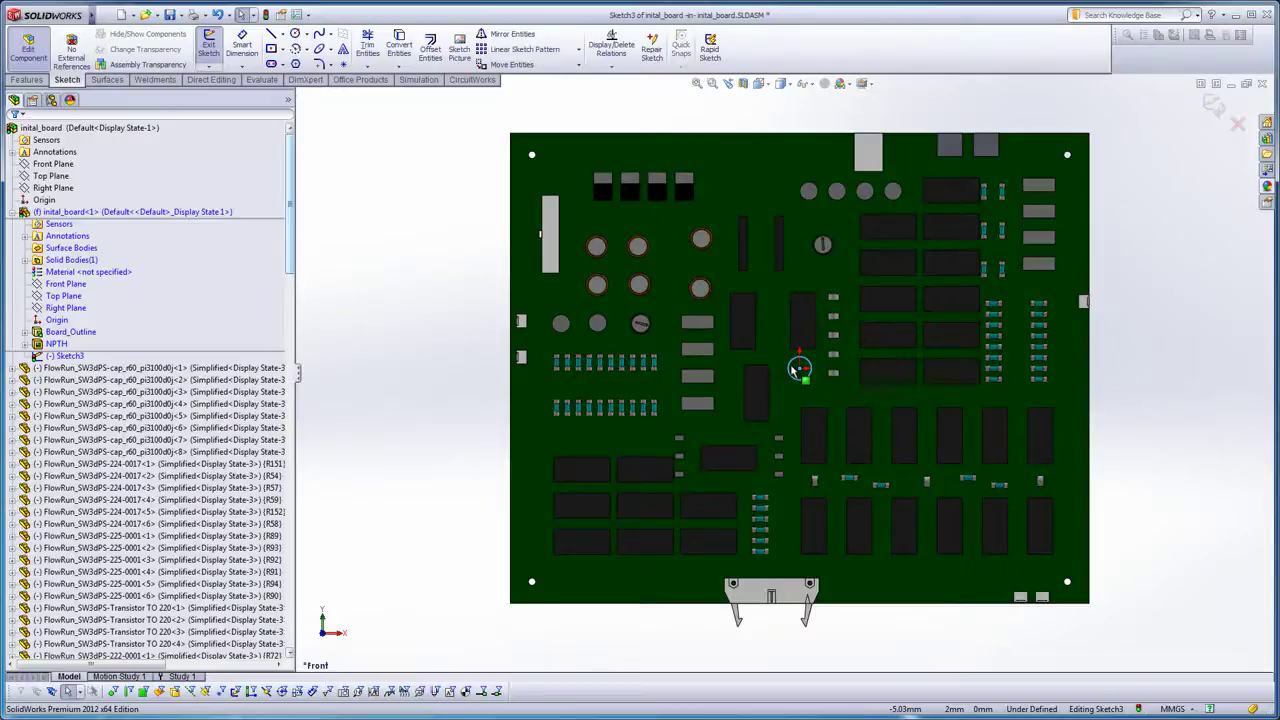
pyautogui.click(800, 368)
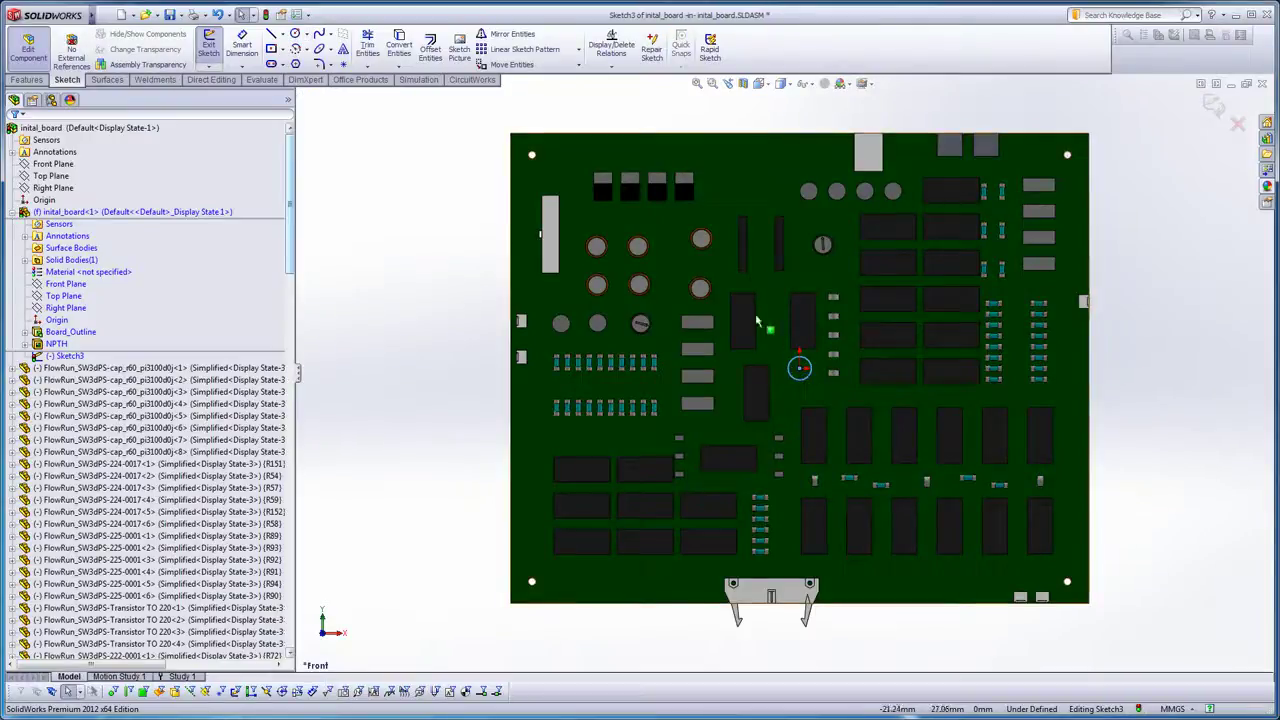
pyautogui.keyDown('ctrl'); pyautogui.click(532, 155); pyautogui.keyUp('ctrl')
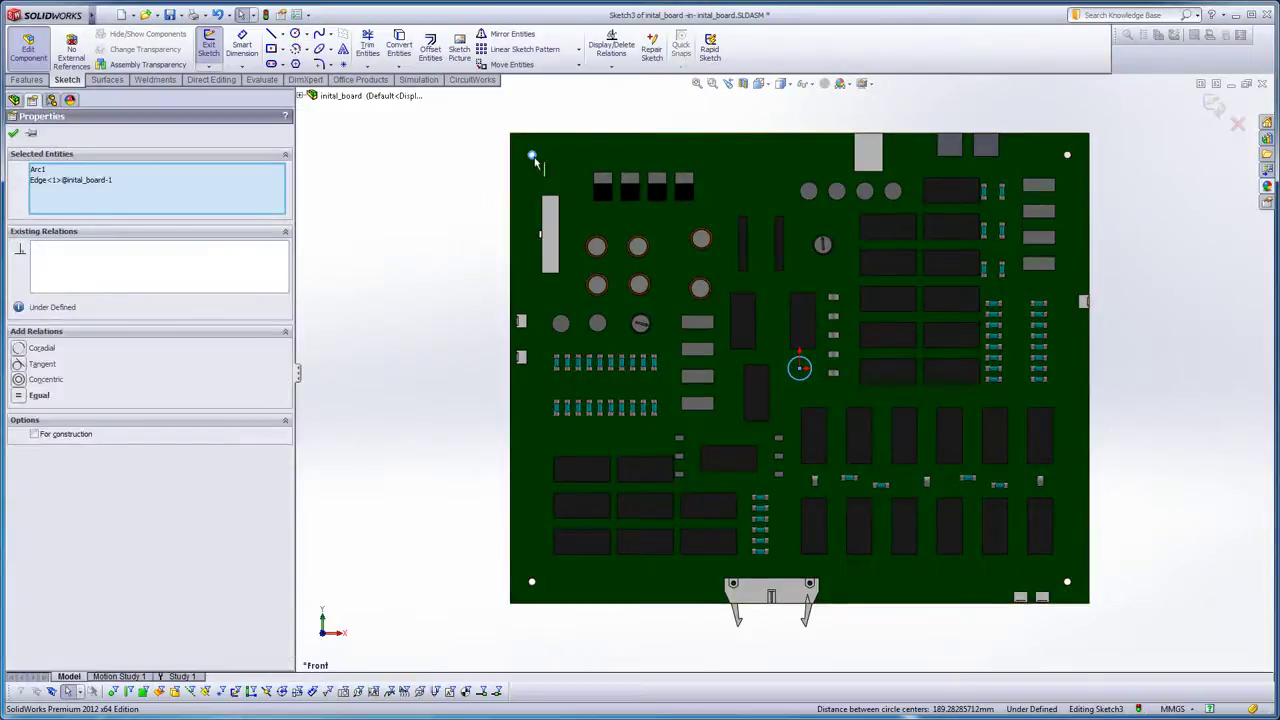
pyautogui.click(37, 395)
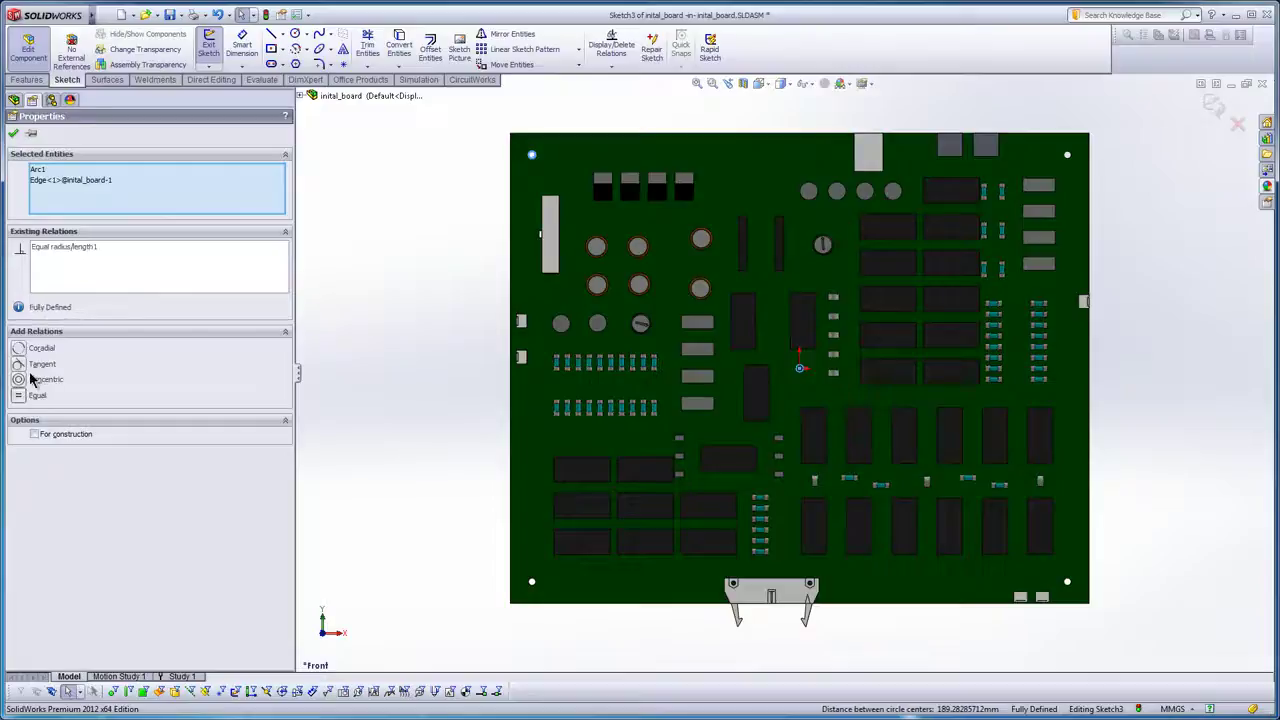
pyautogui.click(13, 137)
# Extruded-cut the circle through the board to make the centre hole.
pyautogui.click(28, 80)
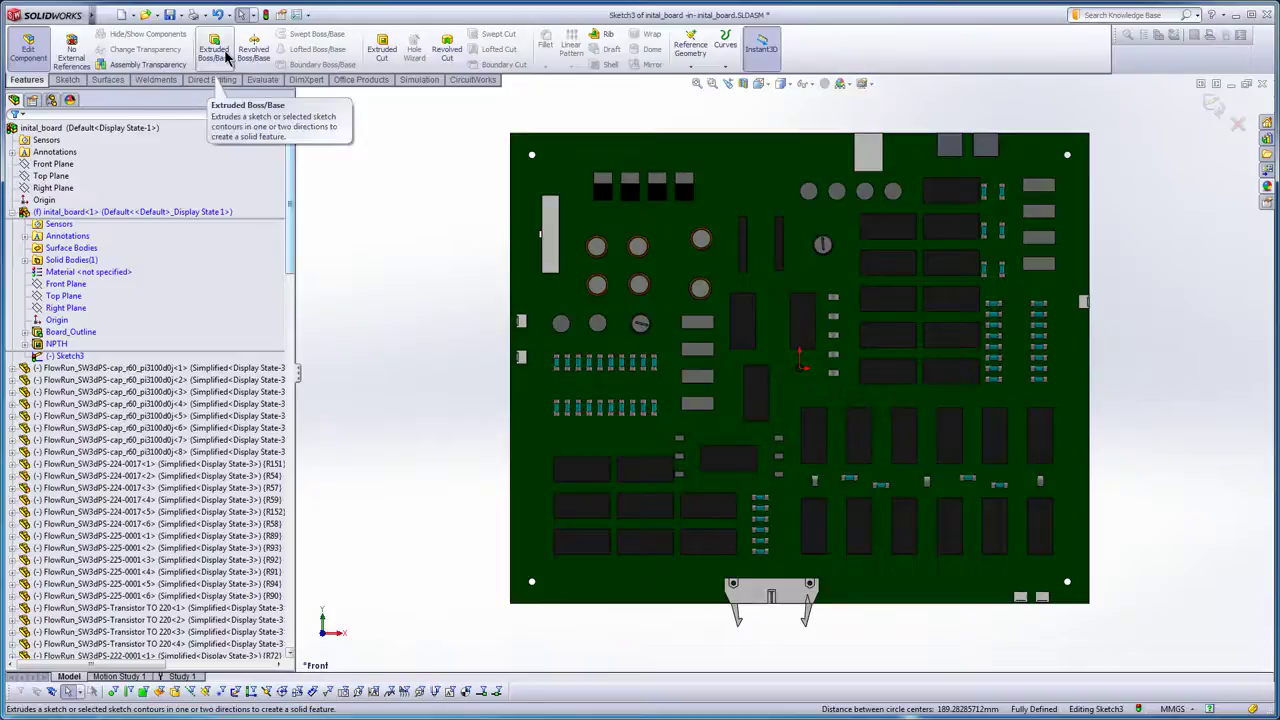
pyautogui.click(383, 47)
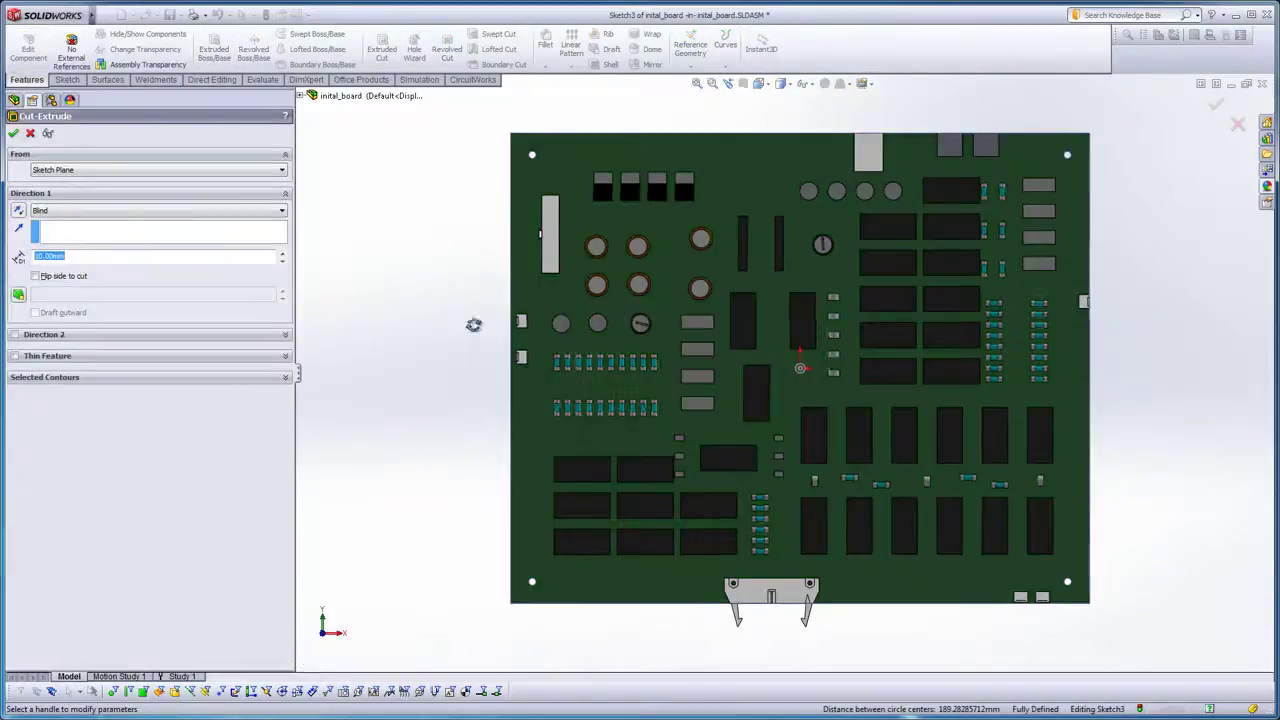
pyautogui.moveTo(473, 325)
pyautogui.mouseDown(button='middle')
pyautogui.moveTo(343, 343)
pyautogui.moveTo(417, 345)
pyautogui.mouseUp(button='middle')
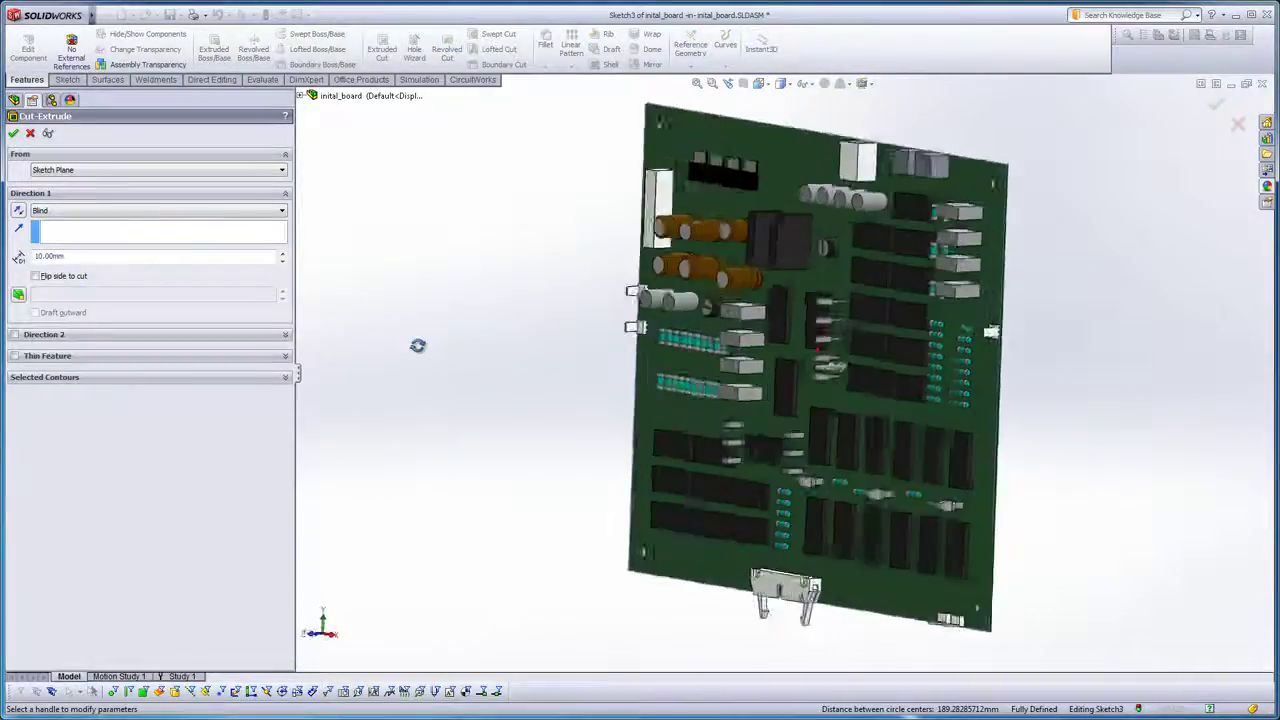
pyautogui.press('Return')
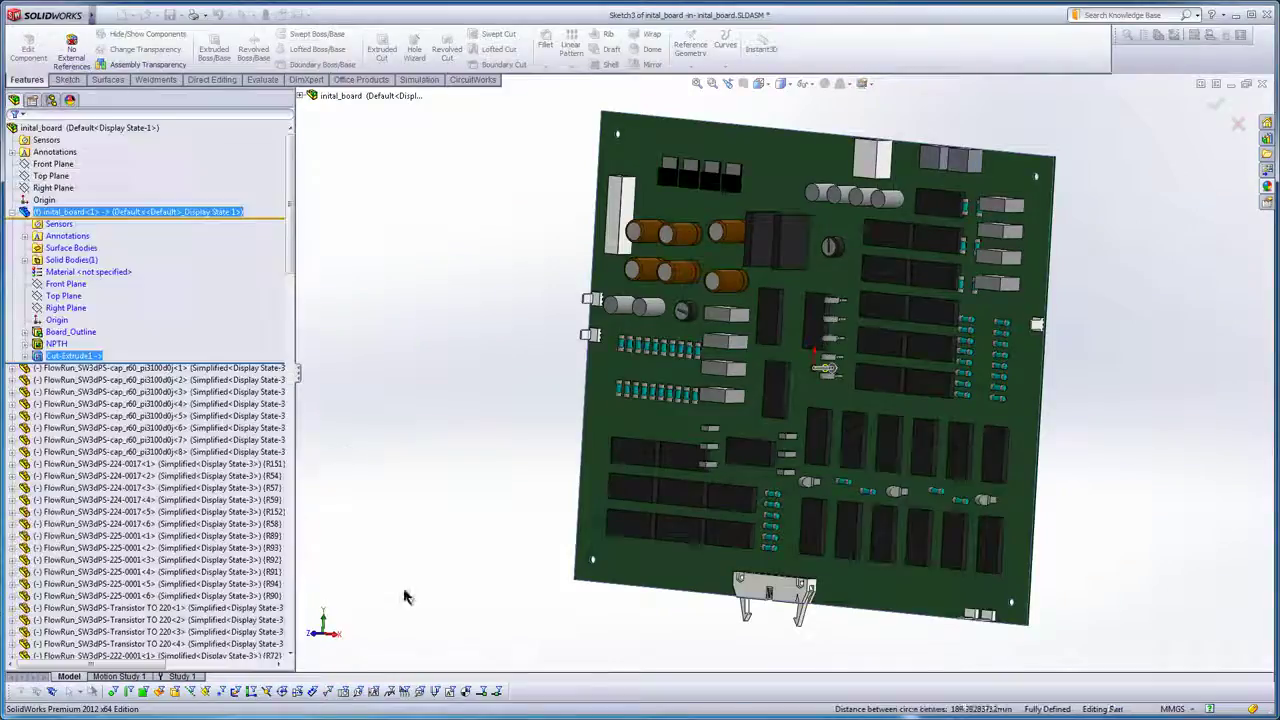
# Shift the three small resistors beside the centre hole slightly right with Move Component.
pyautogui.hotkey('ctrl', '1')
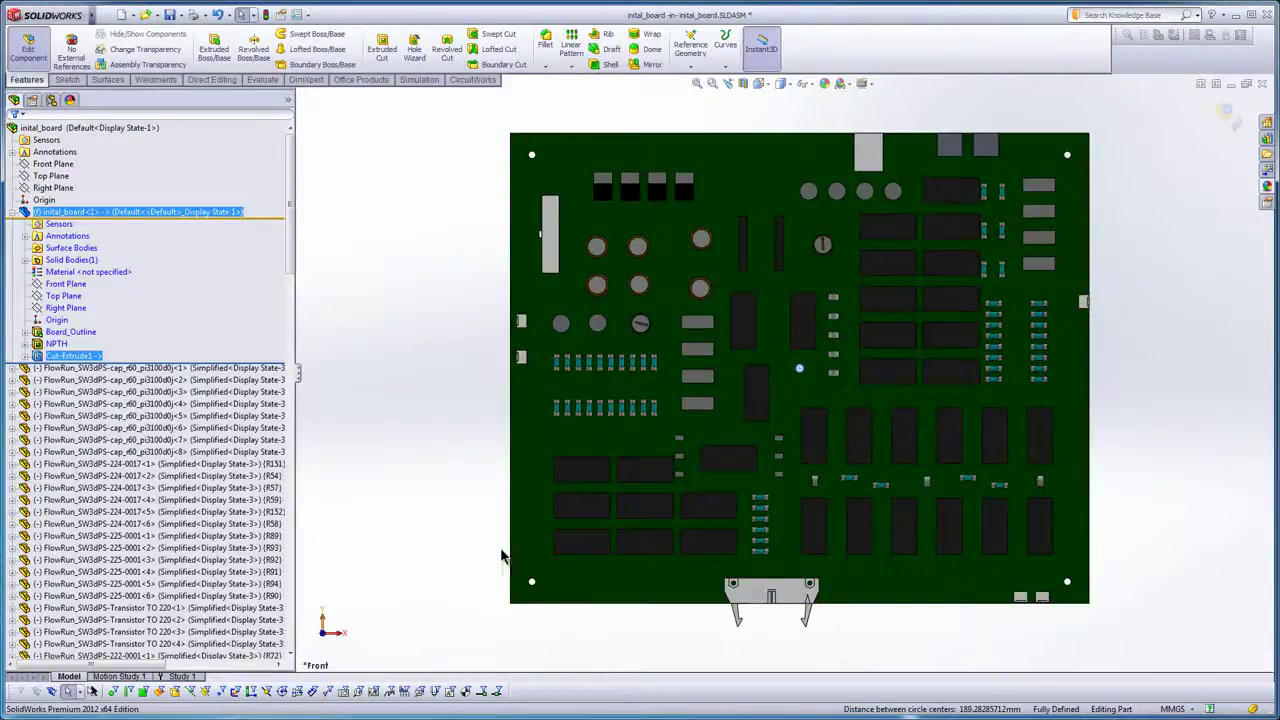
pyautogui.scroll(3, 640, 420)
pyautogui.click(708, 396)
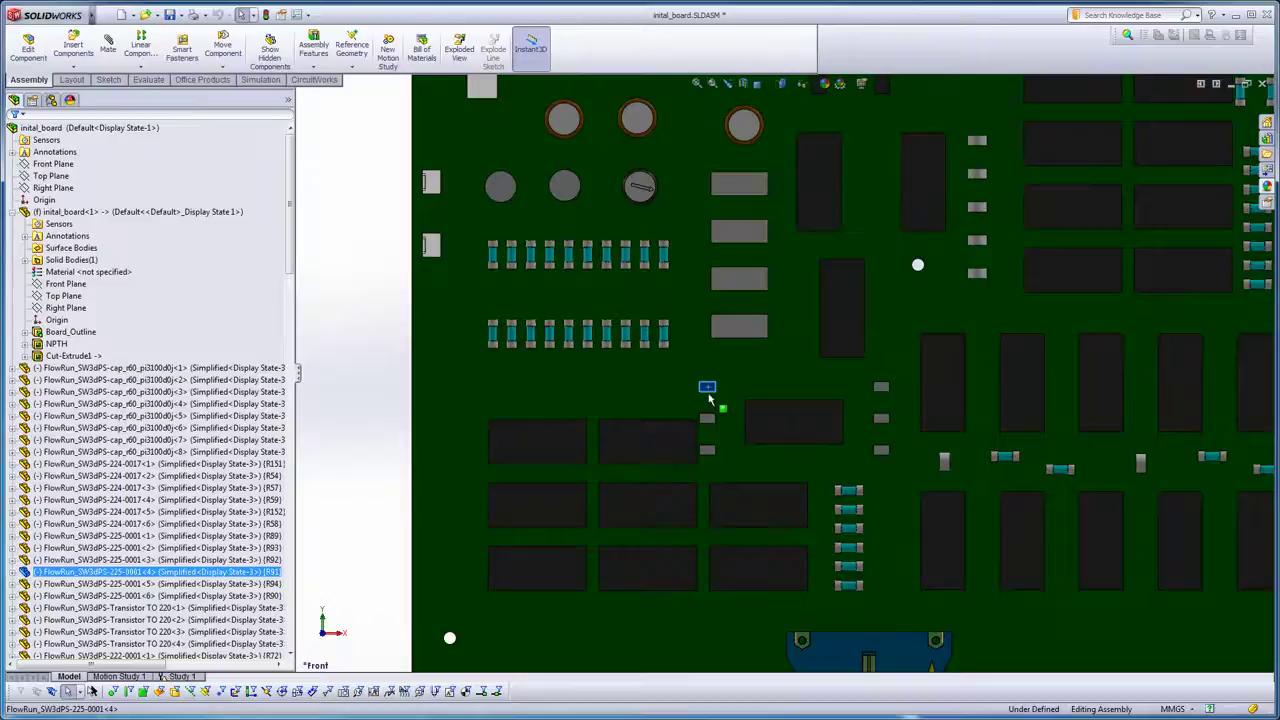
pyautogui.keyDown('ctrl'); pyautogui.click(707, 418); pyautogui.keyUp('ctrl')
pyautogui.keyDown('ctrl'); pyautogui.click(707, 449); pyautogui.keyUp('ctrl')
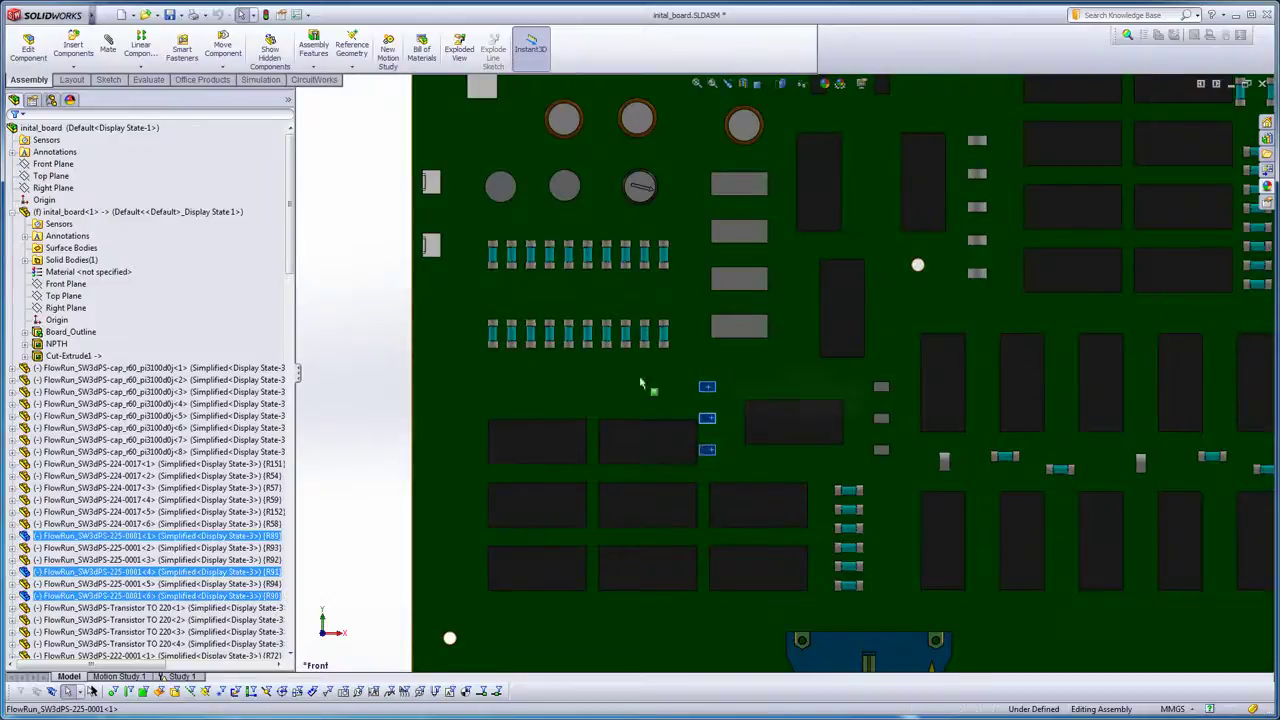
pyautogui.click(223, 48)
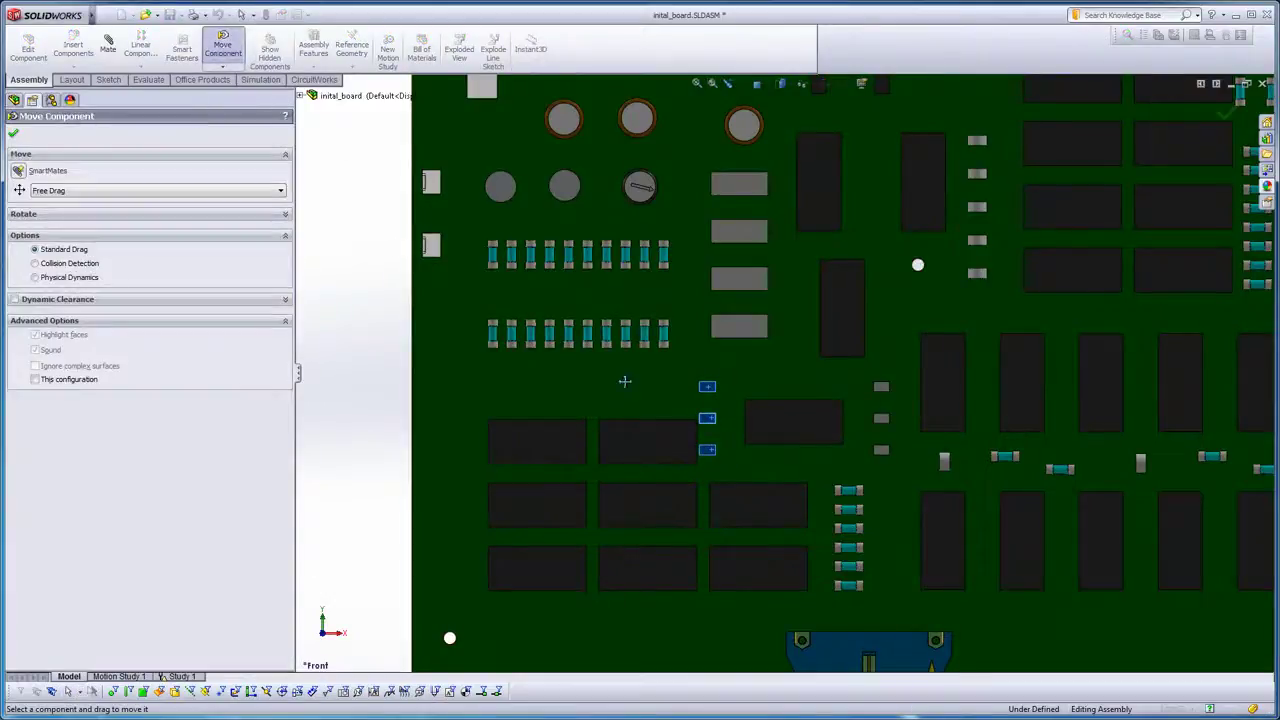
pyautogui.moveTo(707, 387); pyautogui.dragTo(717, 387)
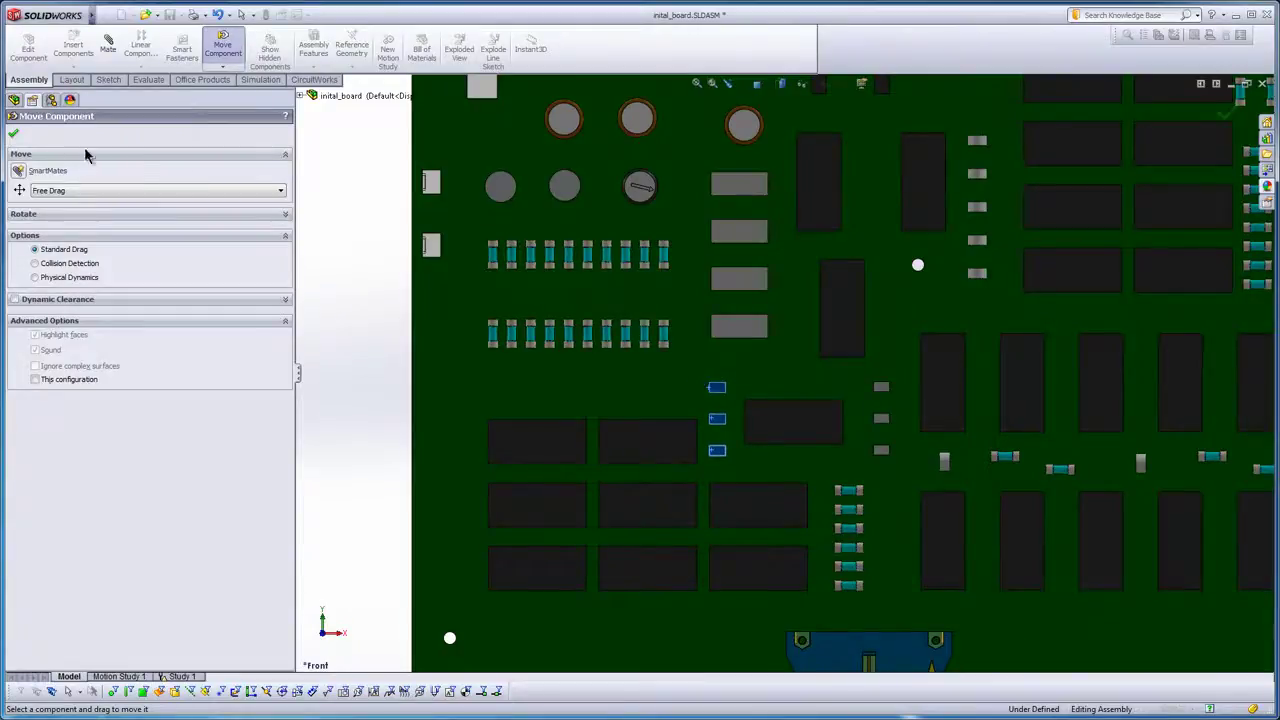
pyautogui.click(14, 136)
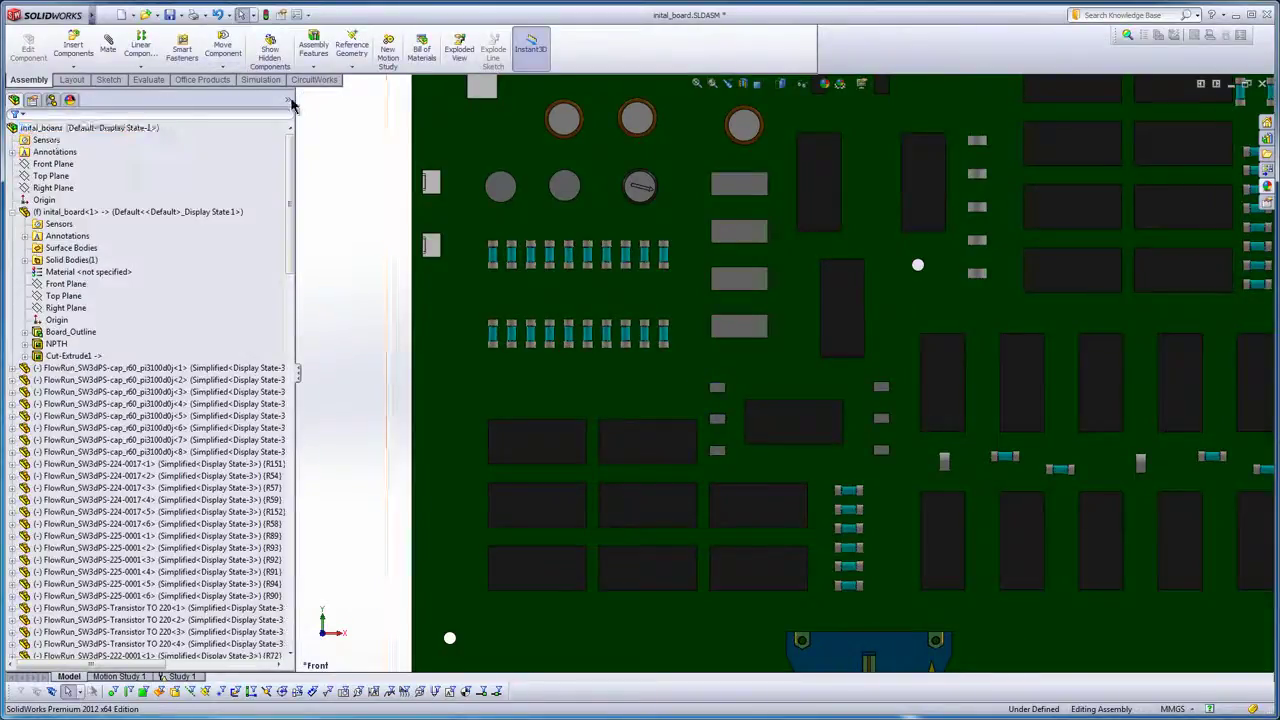
# Export the centre-hole board model to CircuitWorks.
pyautogui.click(316, 80)
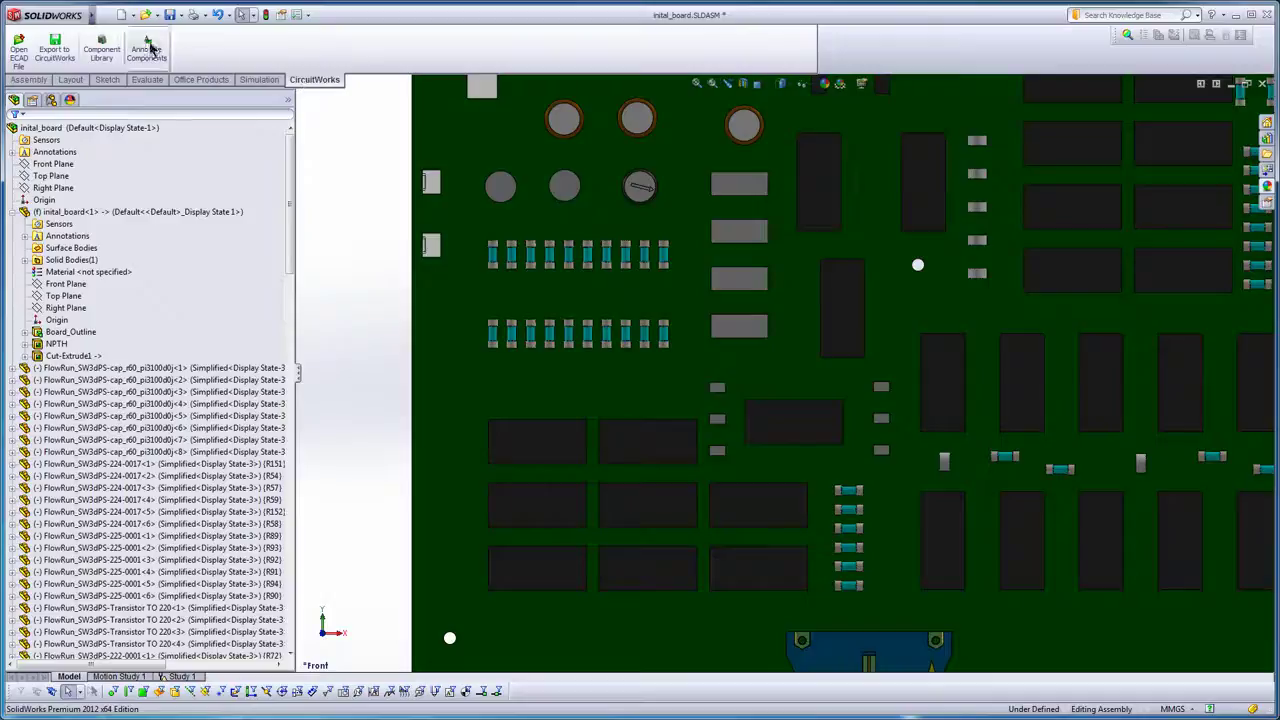
pyautogui.click(60, 58)
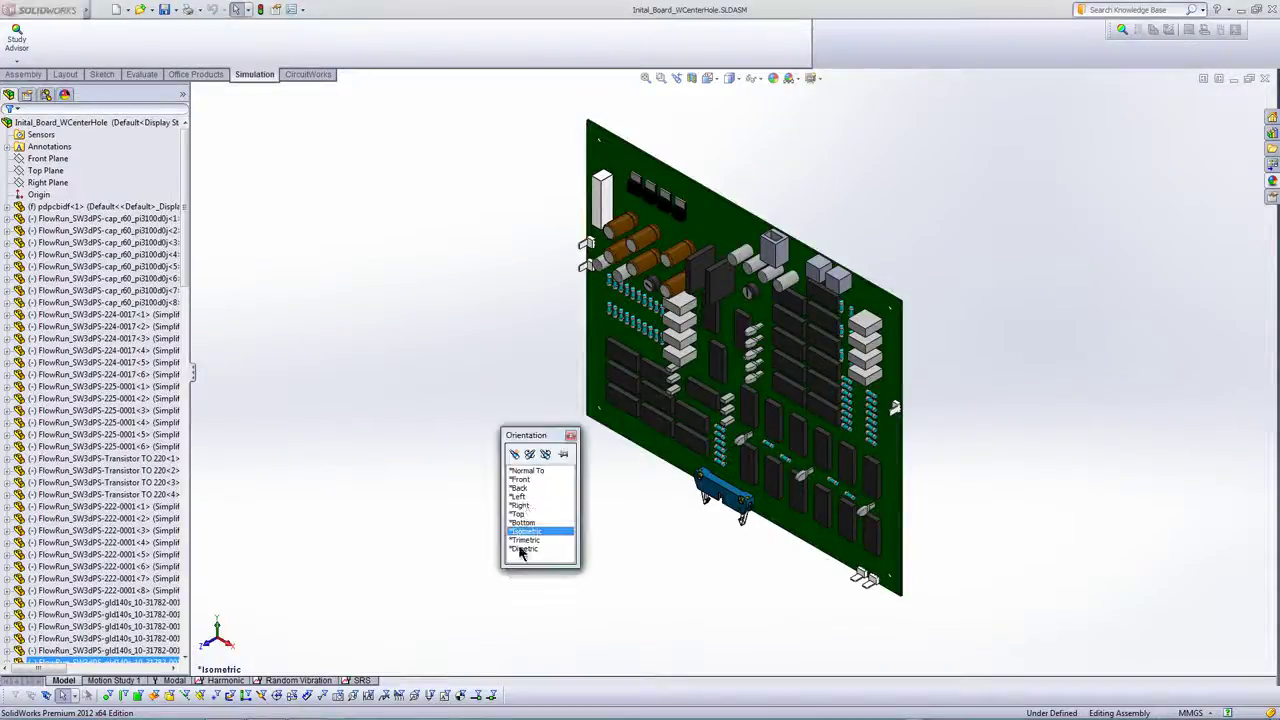
# In the Modal study, show then hide fixtures and display the 78.074 Hz Displacement1 plot.
pyautogui.click(521, 480)
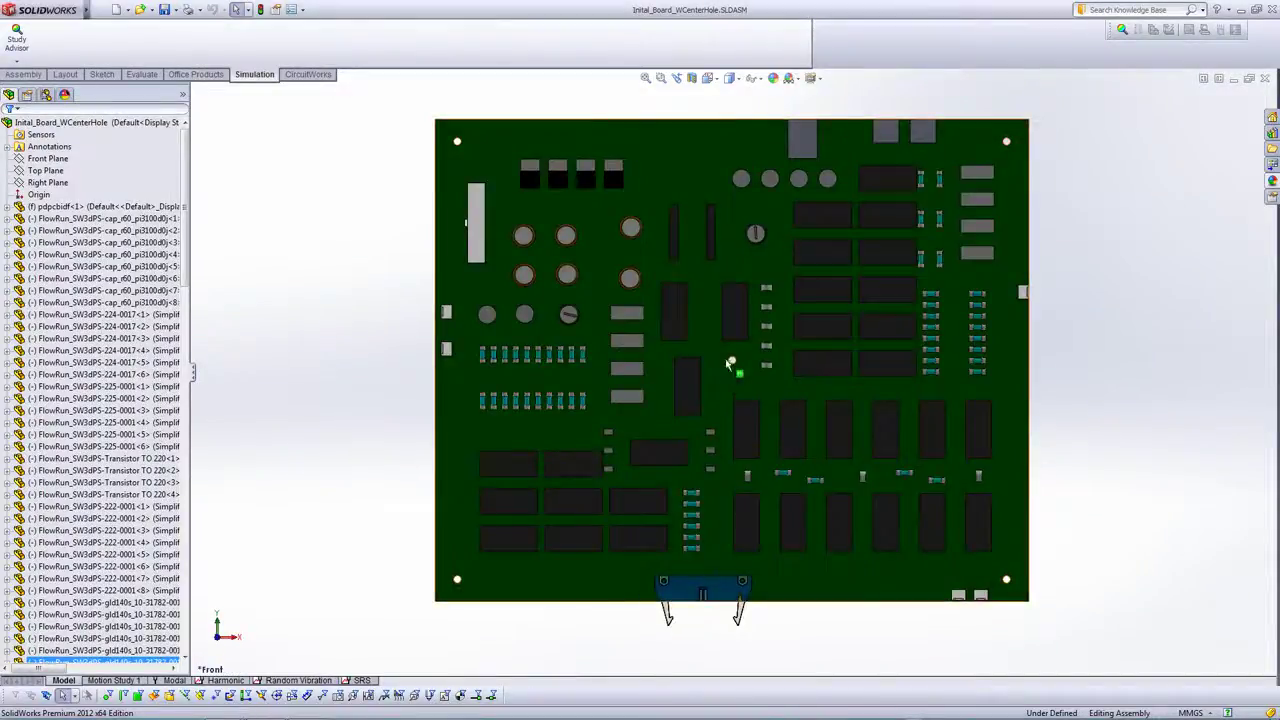
pyautogui.click(178, 681)
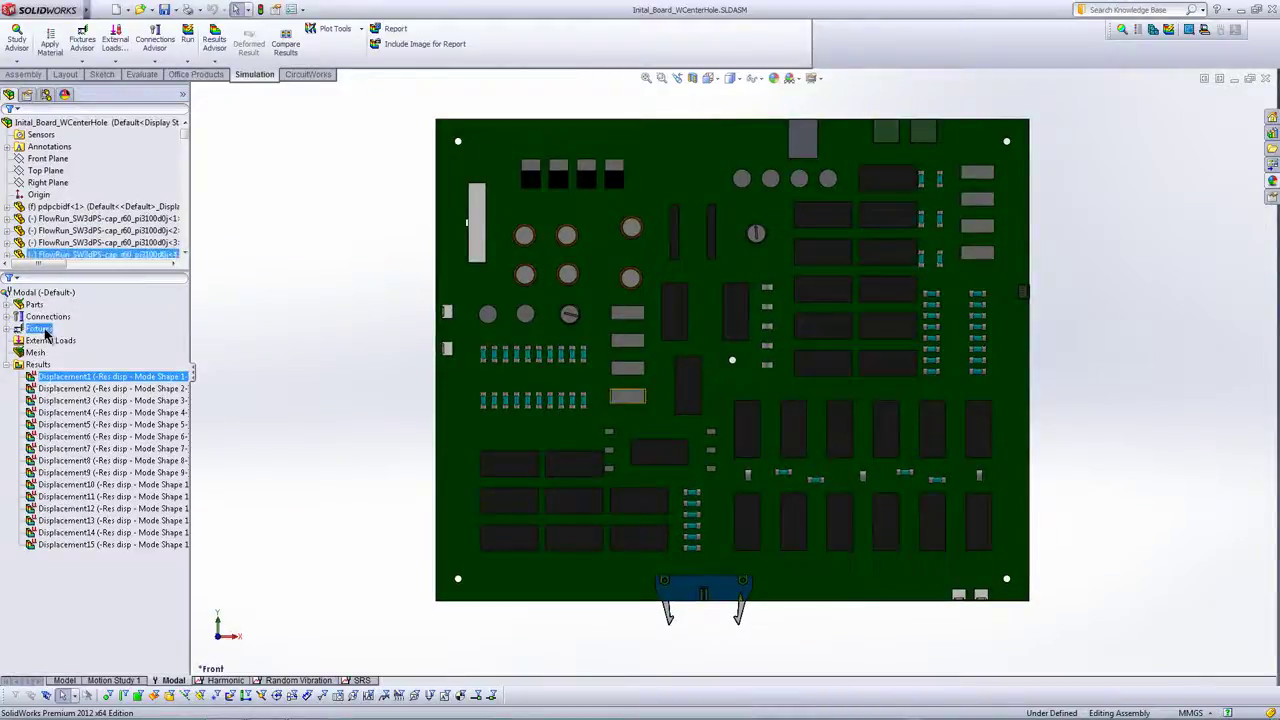
pyautogui.rightClick(40, 328)
pyautogui.click(84, 457)
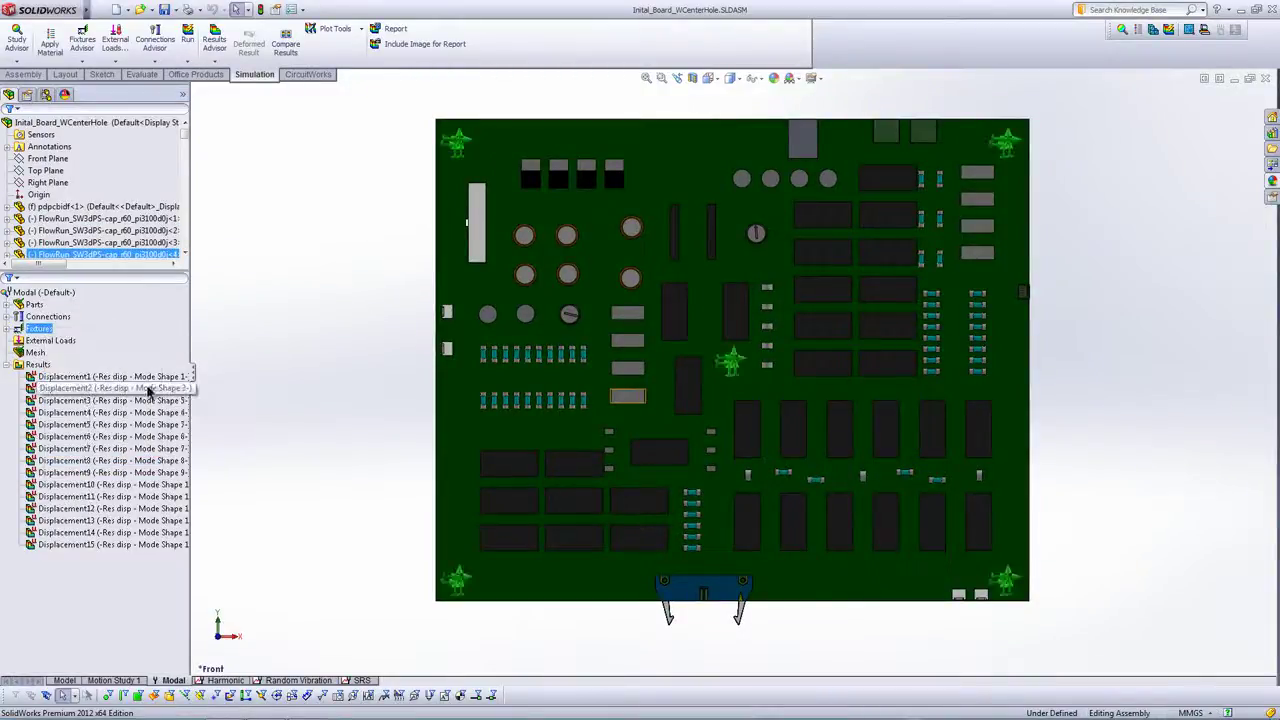
pyautogui.rightClick(40, 328)
pyautogui.click(88, 445)
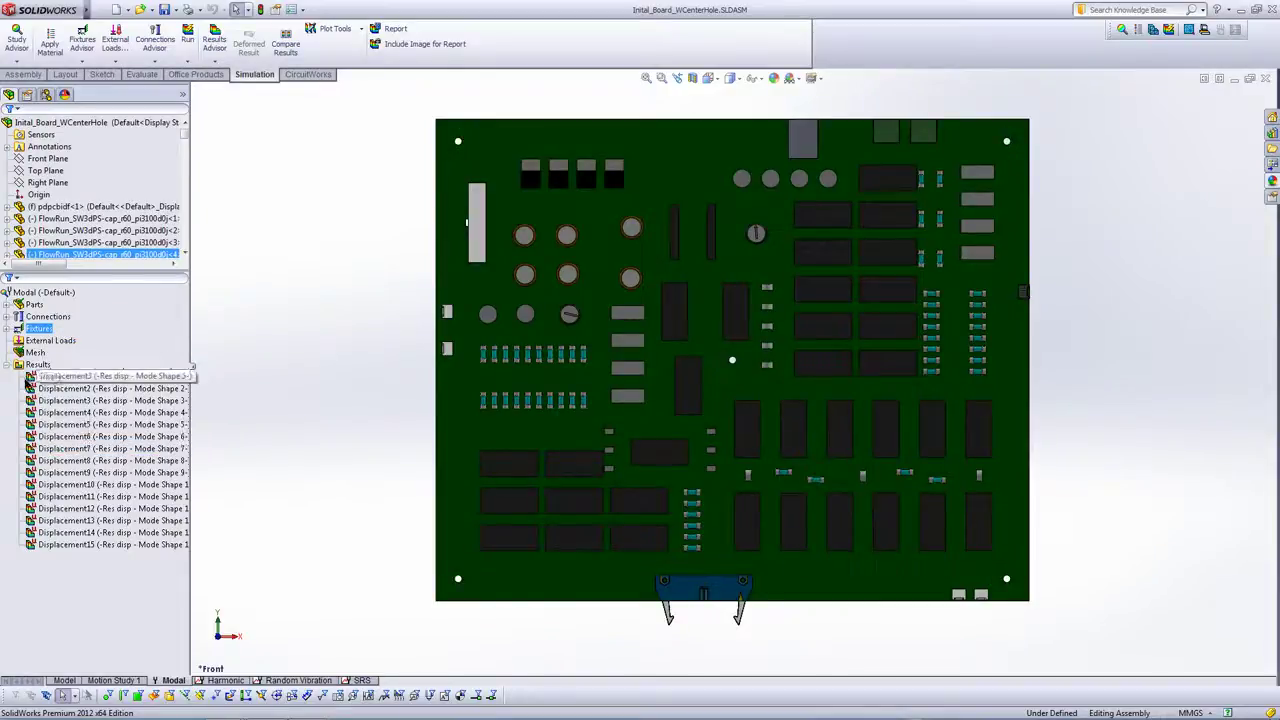
pyautogui.doubleClick(60, 377)
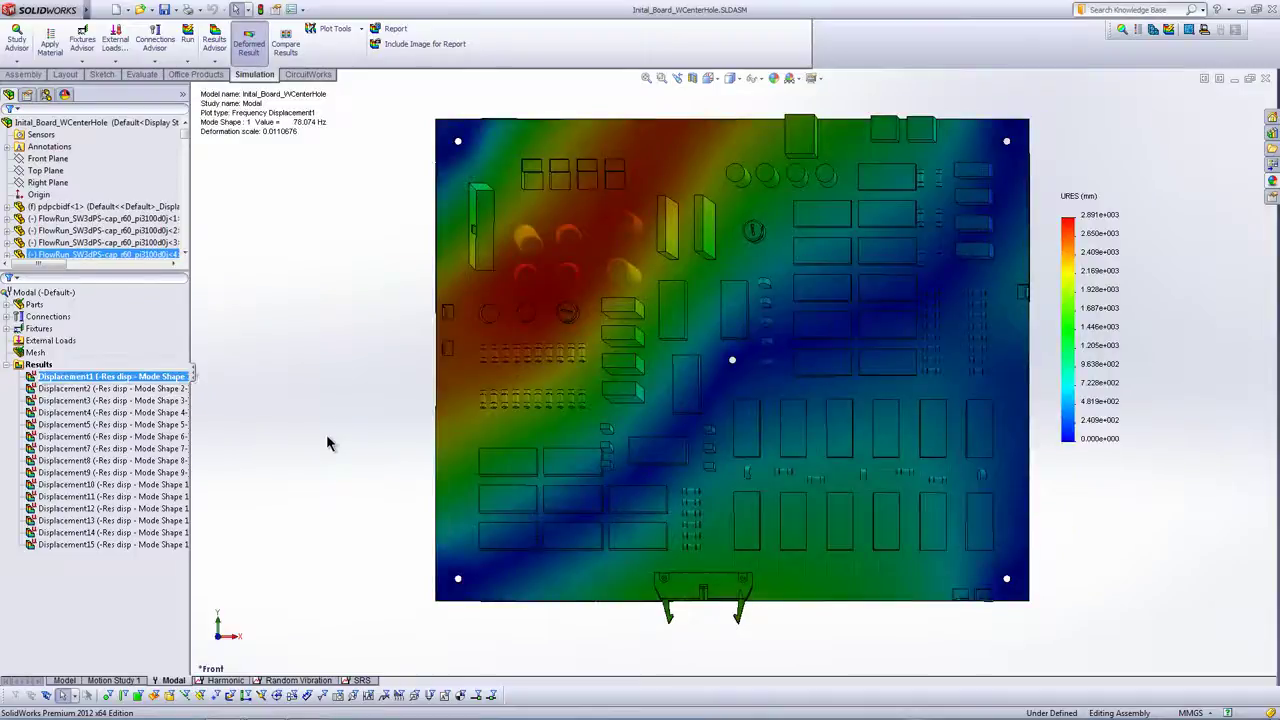
# Show the deformed board in isometric view and tilt it to look from above.
pyautogui.press('space')
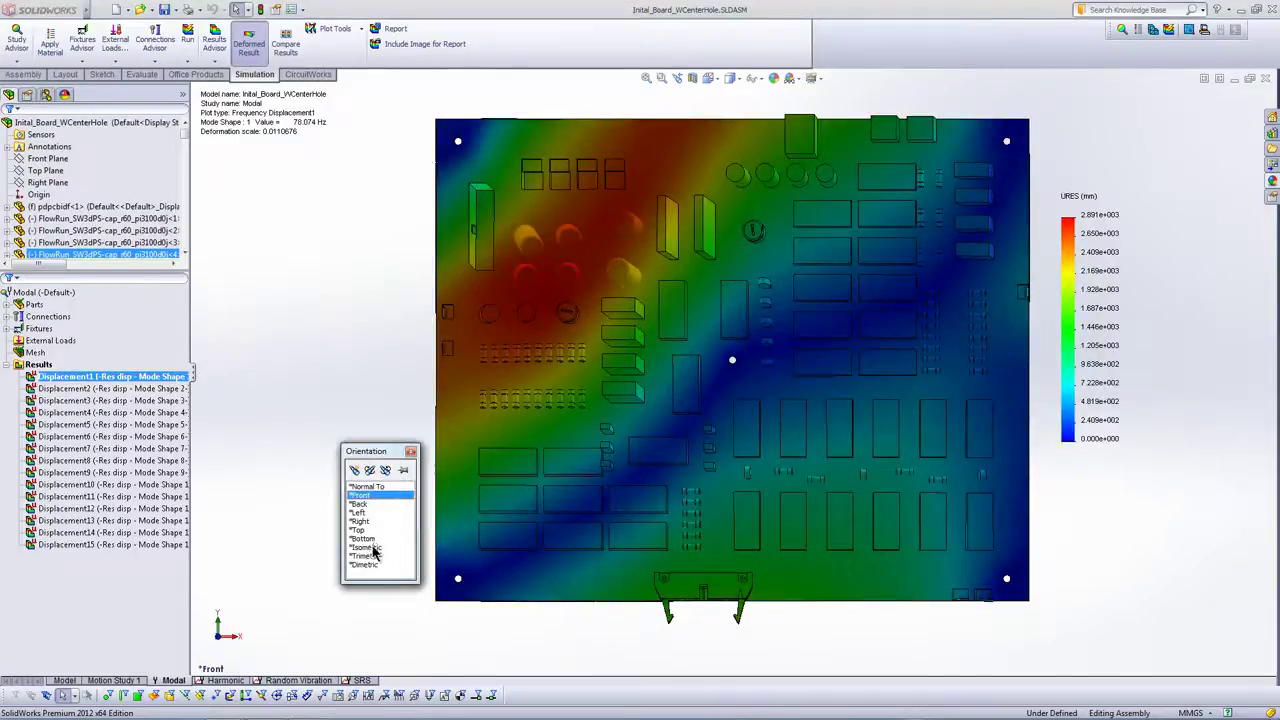
pyautogui.click(372, 549)
pyautogui.click(372, 552)
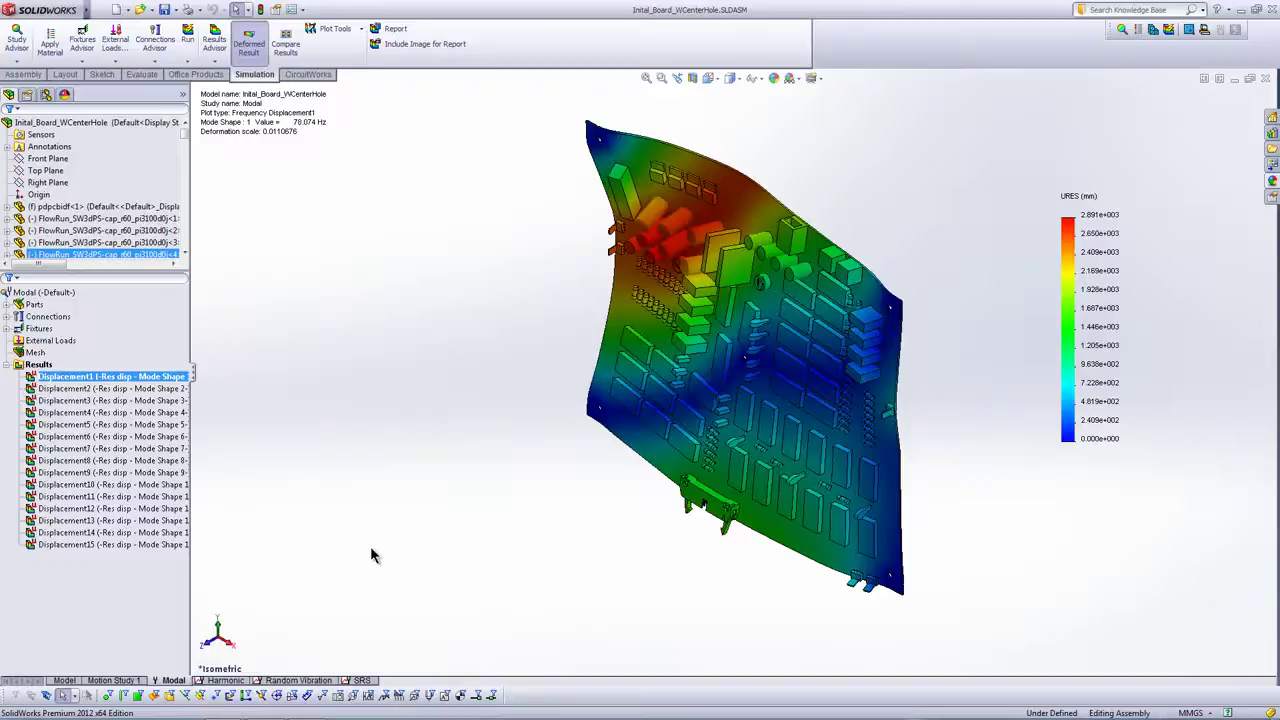
pyautogui.moveTo(394, 518)
pyautogui.mouseDown(button='middle')
pyautogui.moveTo(461, 245)
pyautogui.moveTo(543, 380)
pyautogui.moveTo(418, 468)
pyautogui.mouseUp(button='middle')
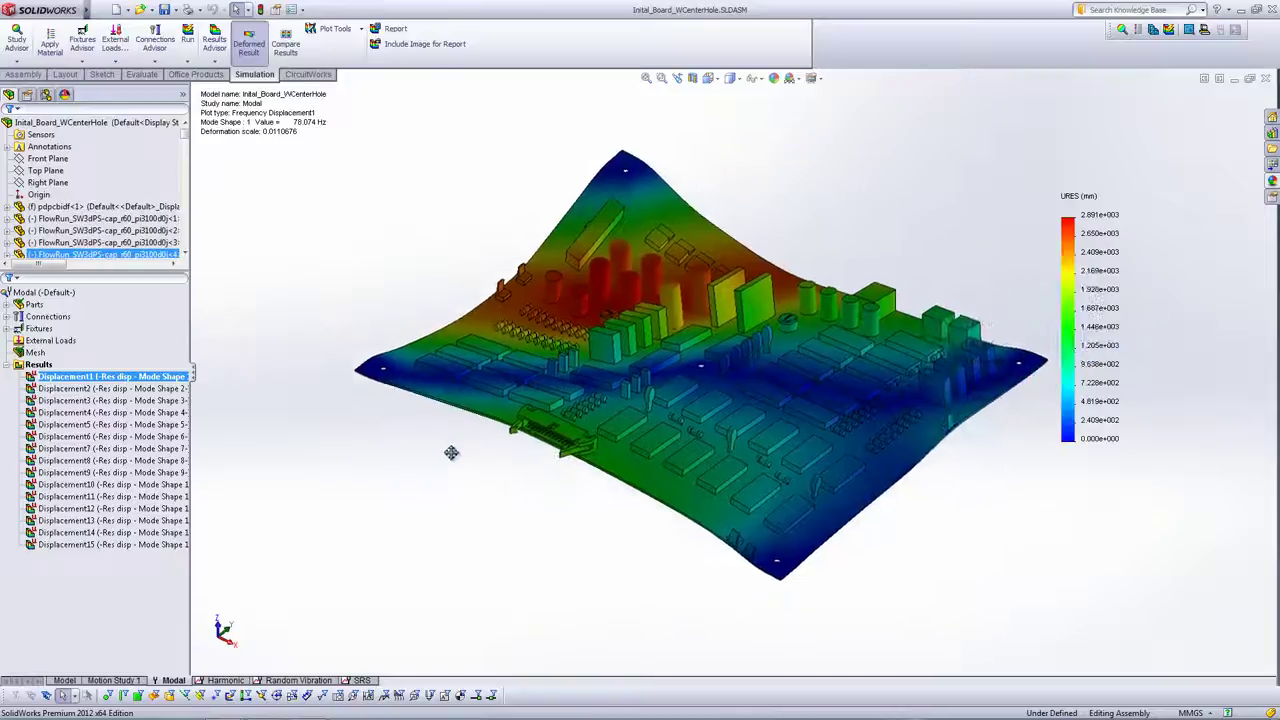
# Play the 78 Hz Displacement1 mode-shape animation, then stop it.
pyautogui.rightClick(120, 377)
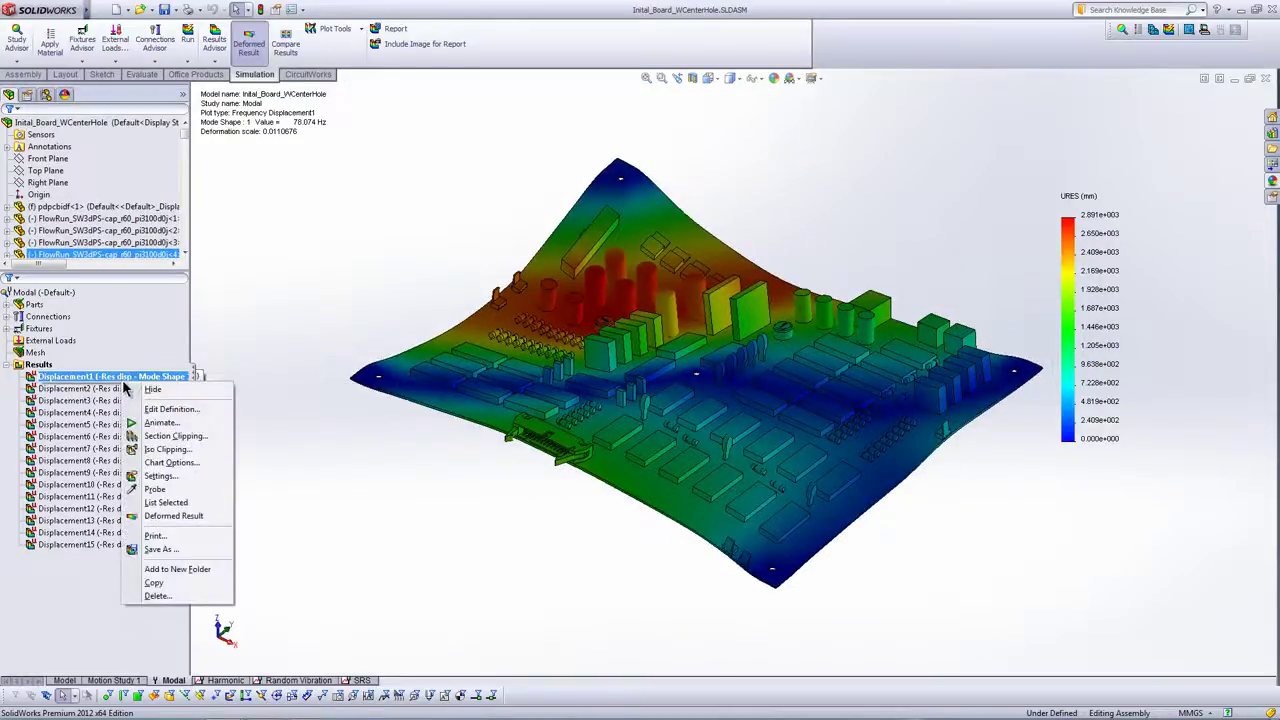
pyautogui.click(165, 428)
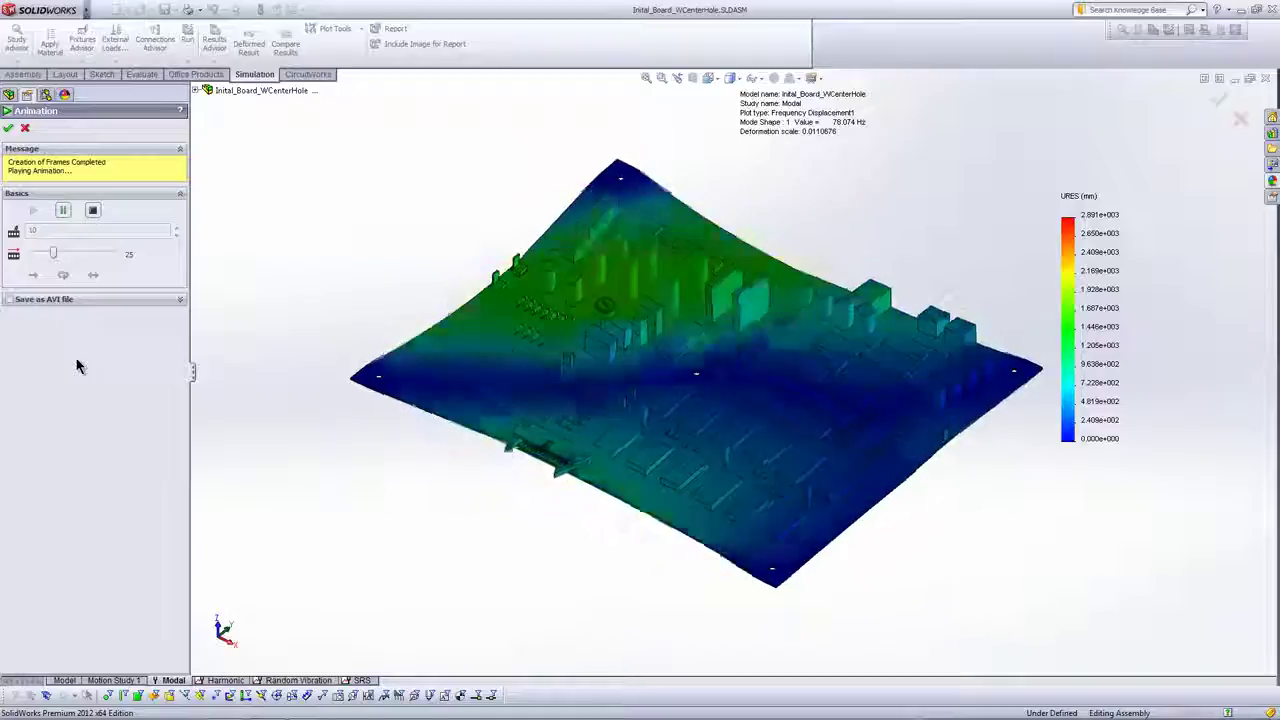
pyautogui.click(10, 128)
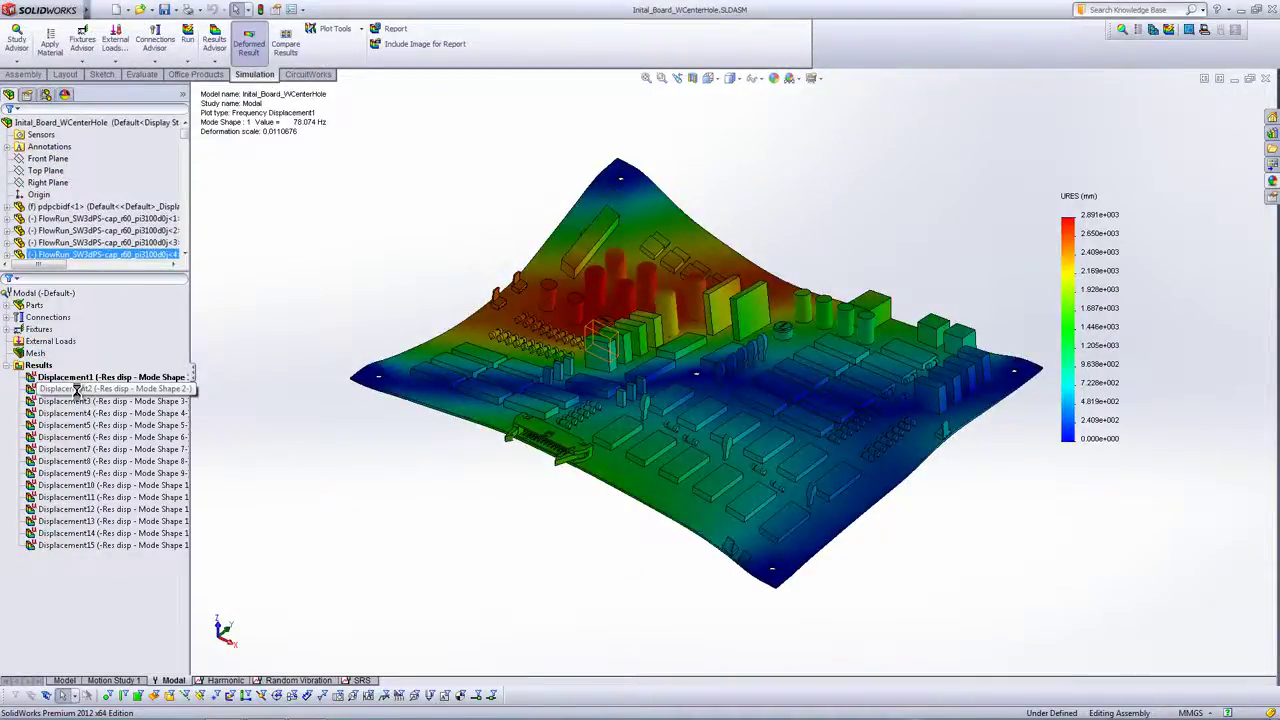
# Animate the 99.702 Hz Displacement2 mode shape, then display Displacement3 at 124.13 Hz.
pyautogui.doubleClick(76, 390)
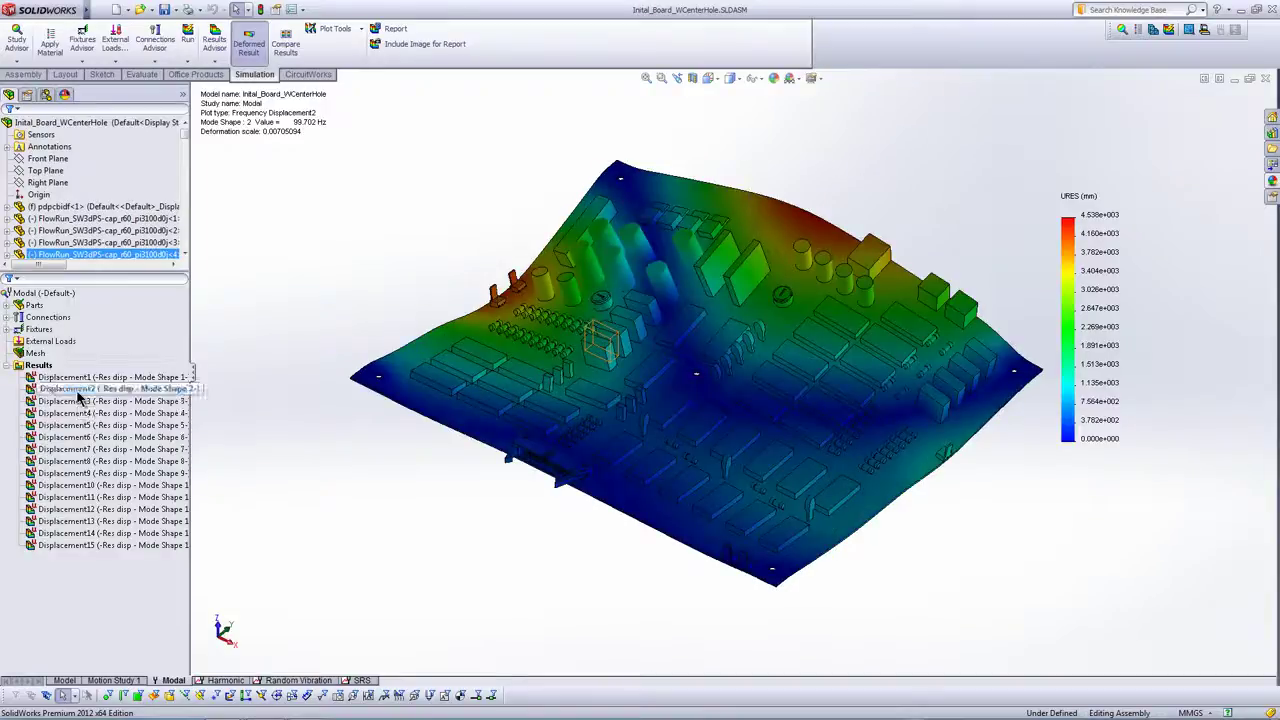
pyautogui.rightClick(78, 397)
pyautogui.click(104, 440)
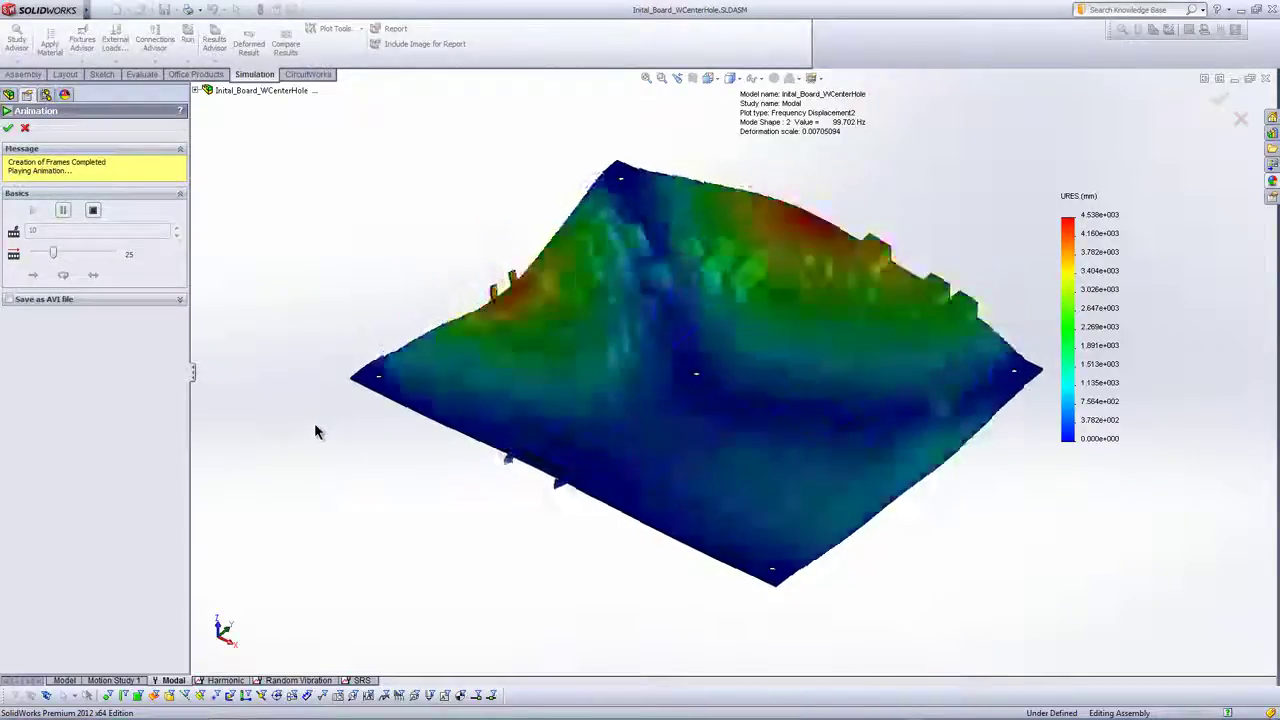
pyautogui.click(25, 127)
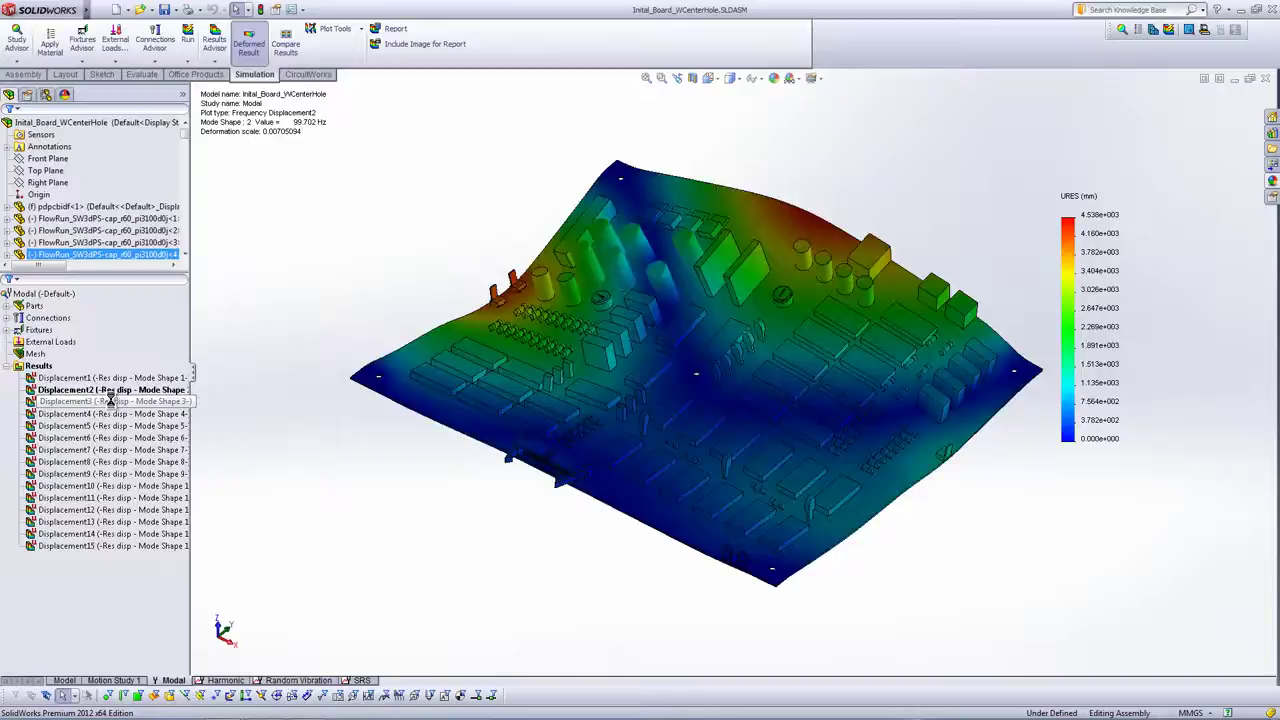
pyautogui.doubleClick(111, 400)
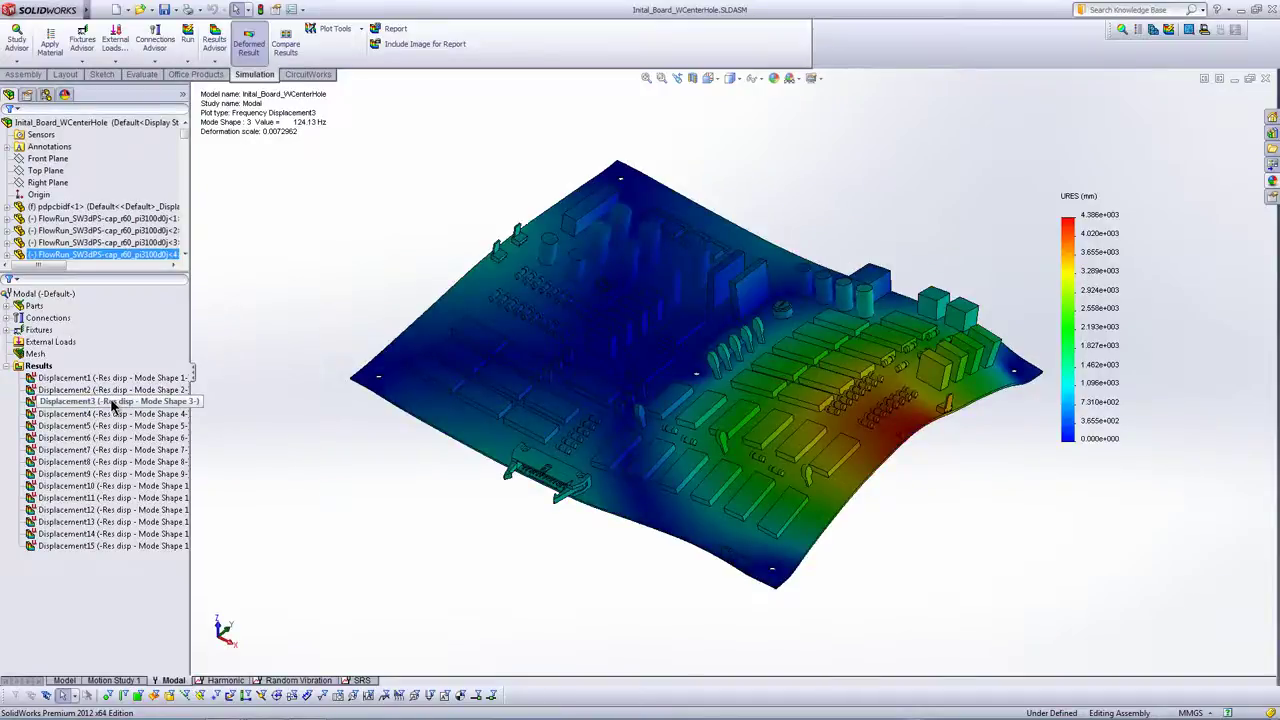
pyautogui.rightClick(113, 403)
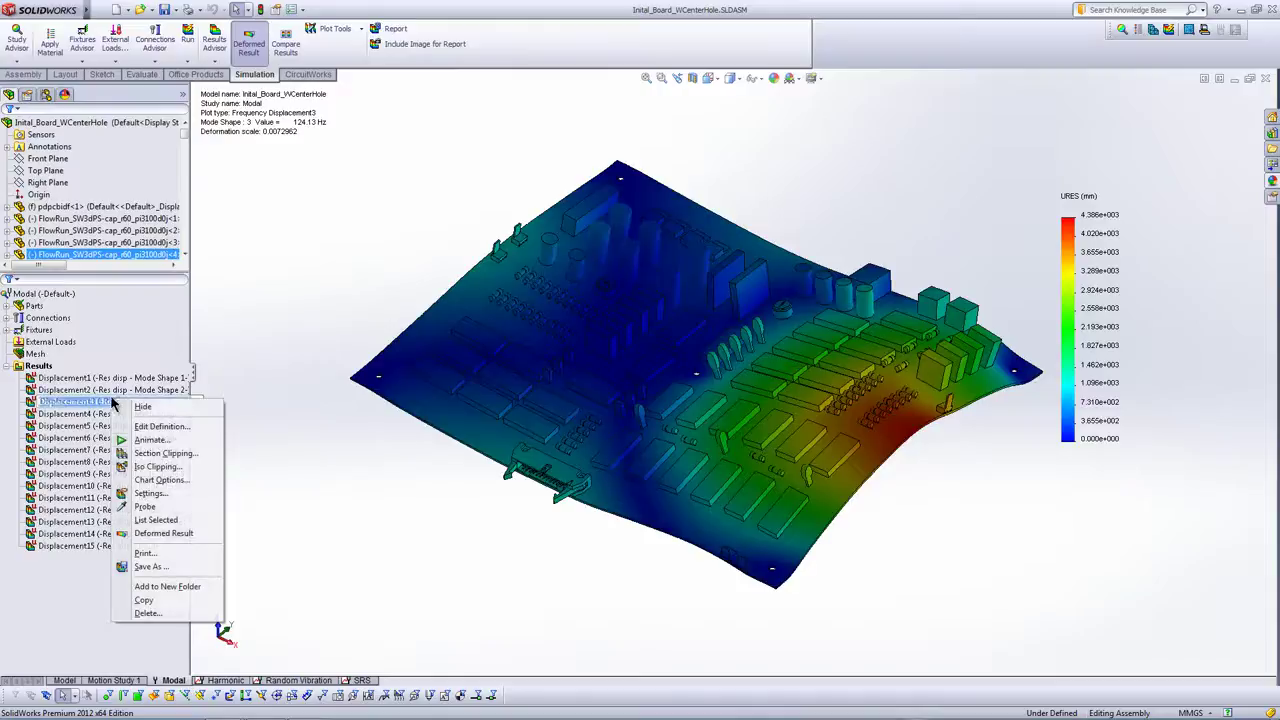
pyautogui.click(190, 432)
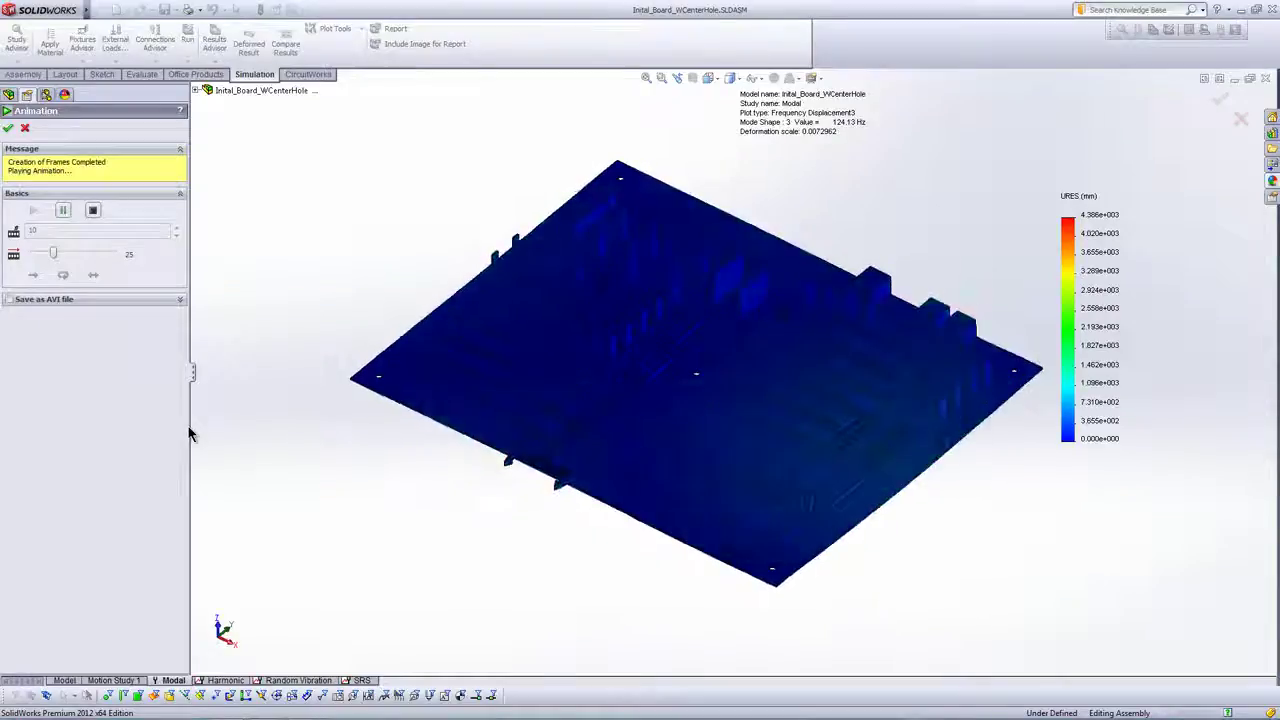
pyautogui.click(10, 130)
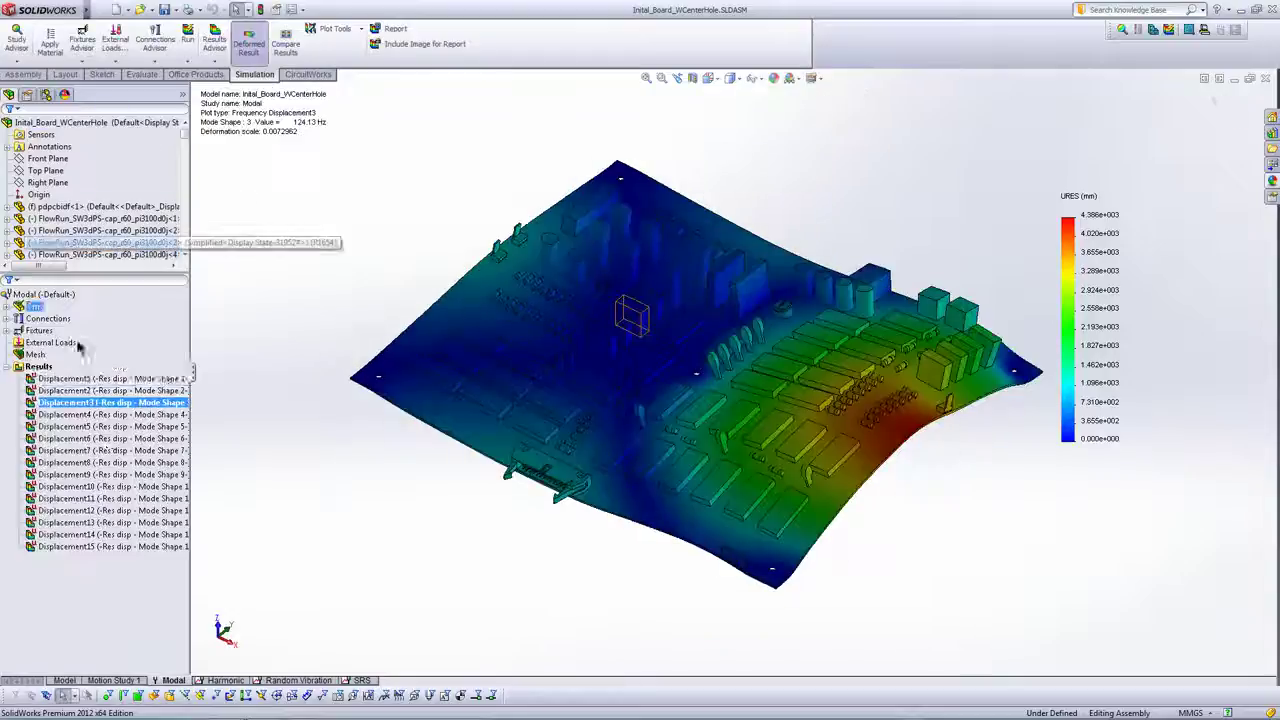
# Review the Harmonic study's operating frequency limits in its properties without changes.
pyautogui.click(229, 694)
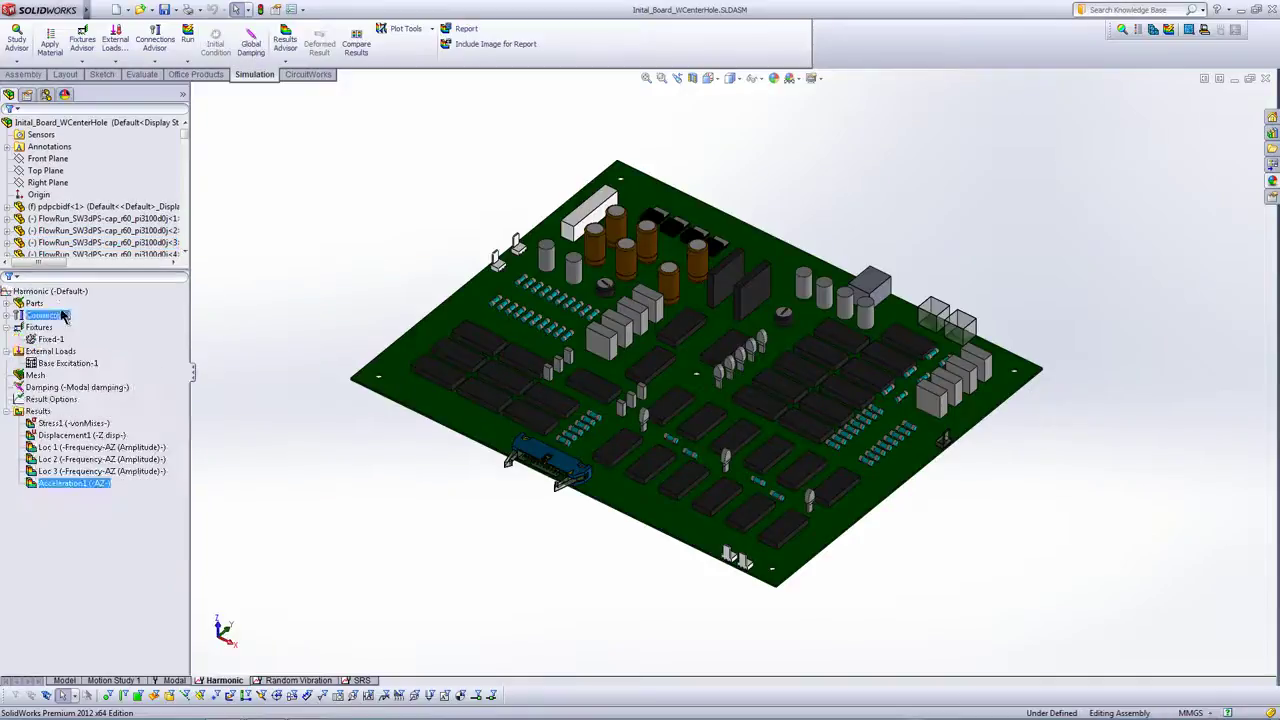
pyautogui.rightClick(55, 291)
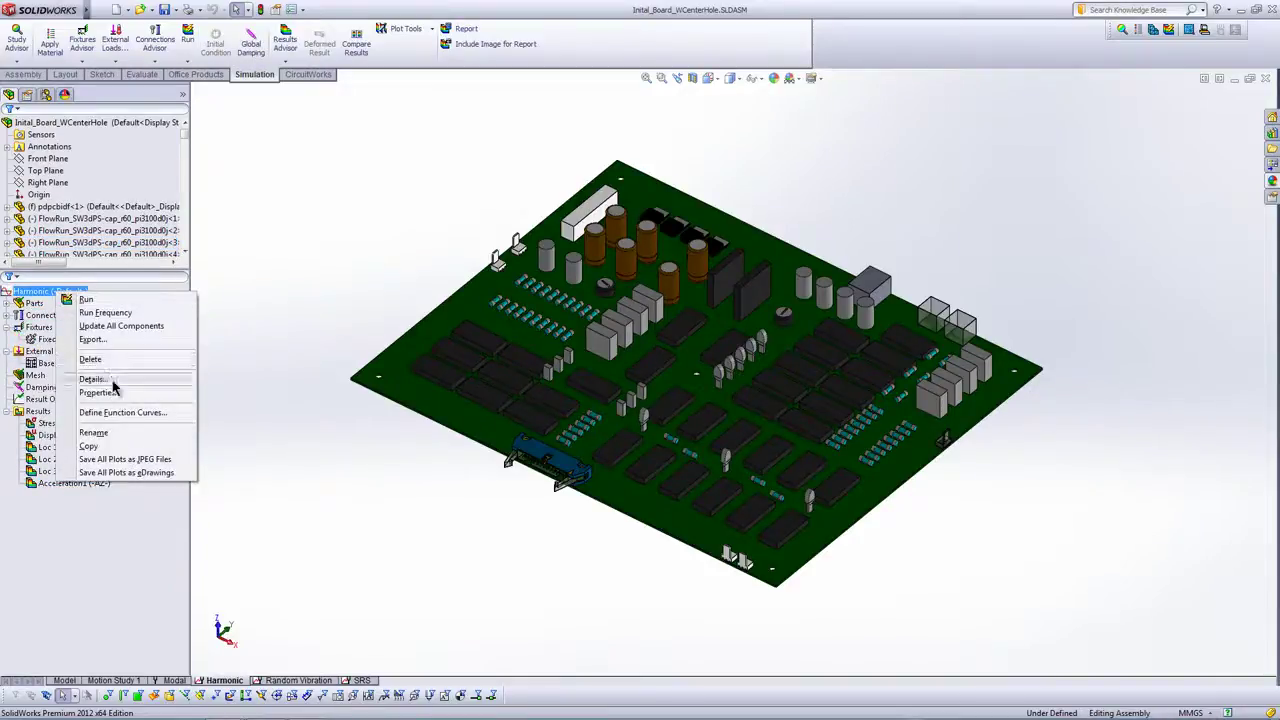
pyautogui.click(100, 392)
pyautogui.click(595, 222)
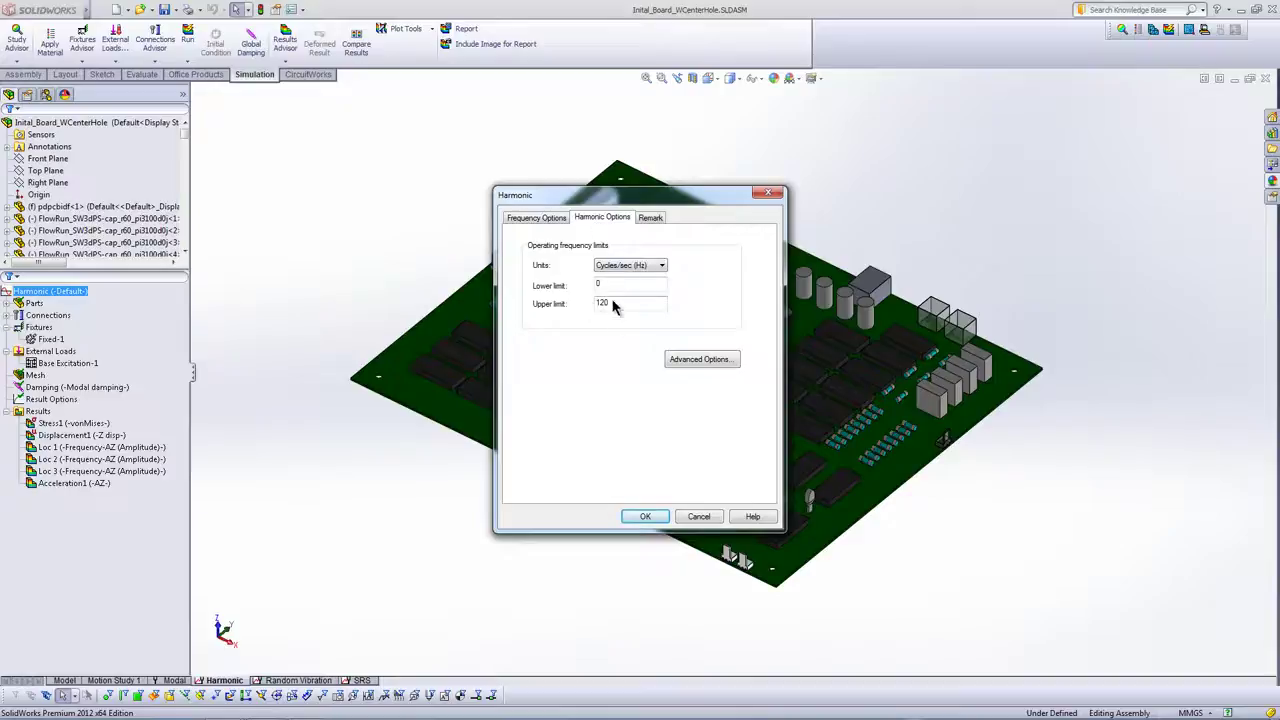
pyautogui.click(698, 517)
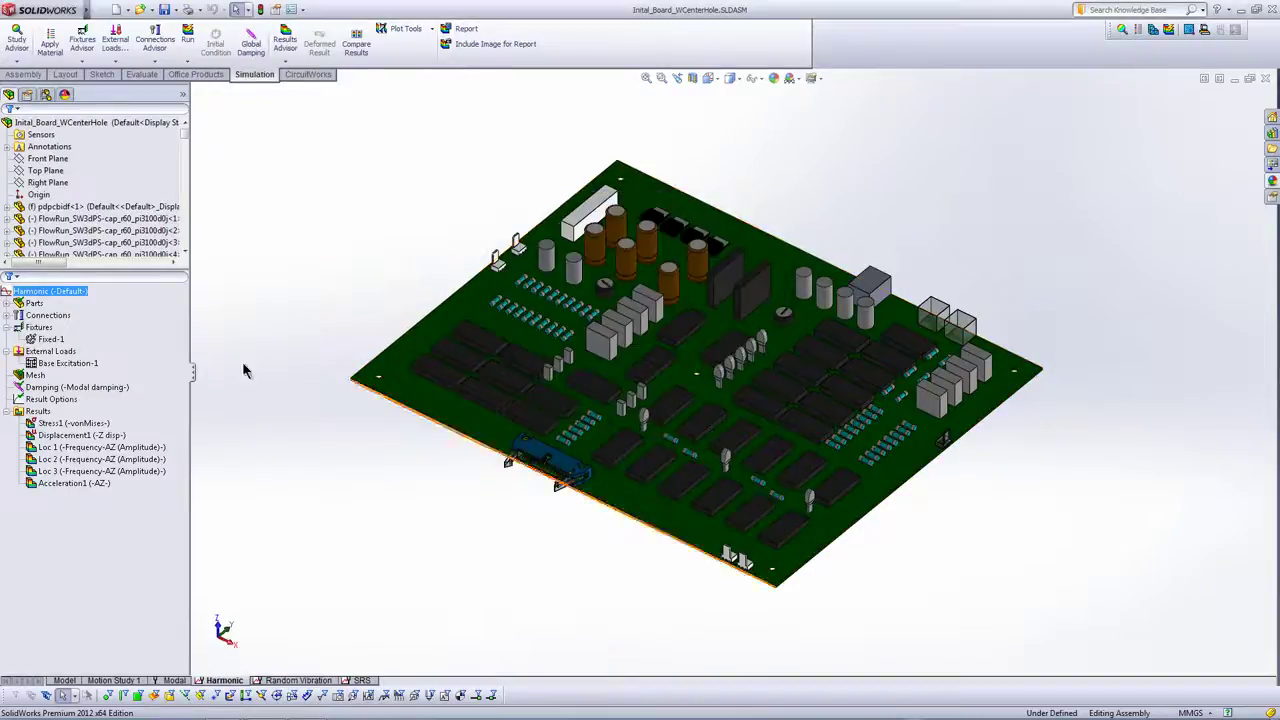
# Review the Base Excitation-1 load definition and close it unchanged.
pyautogui.click(65, 365)
pyautogui.rightClick(66, 370)
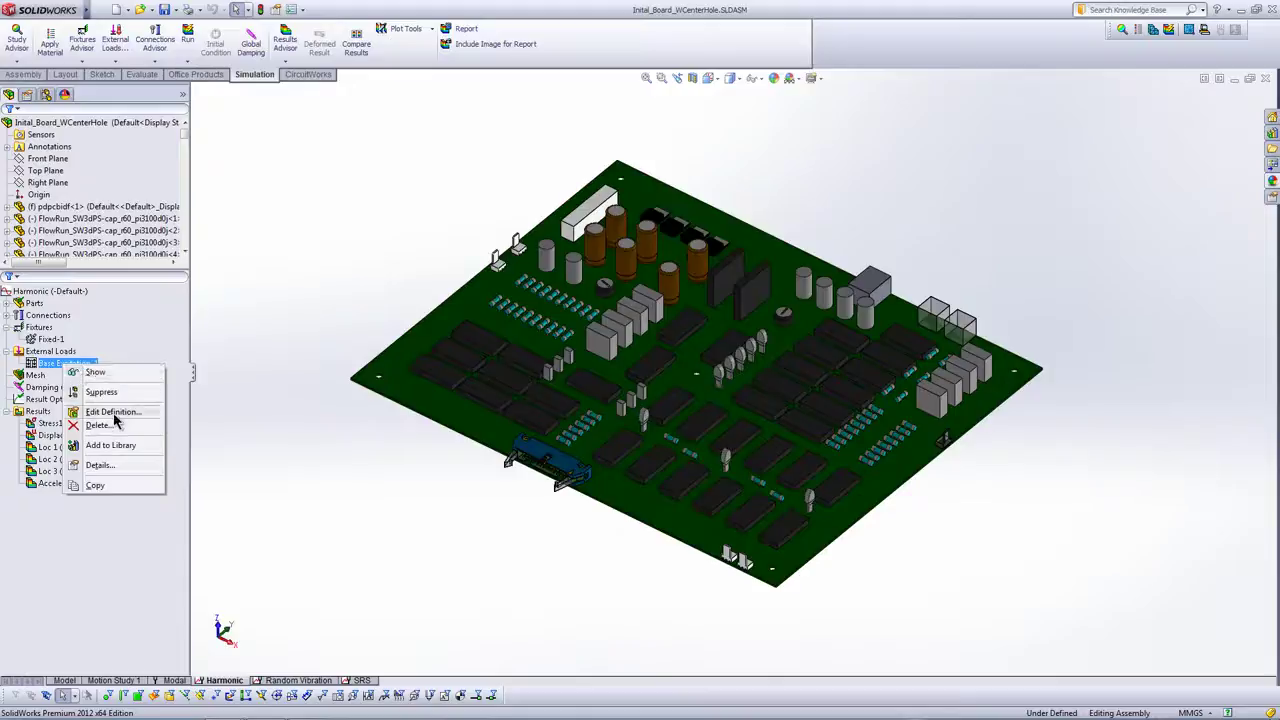
pyautogui.press('Escape')
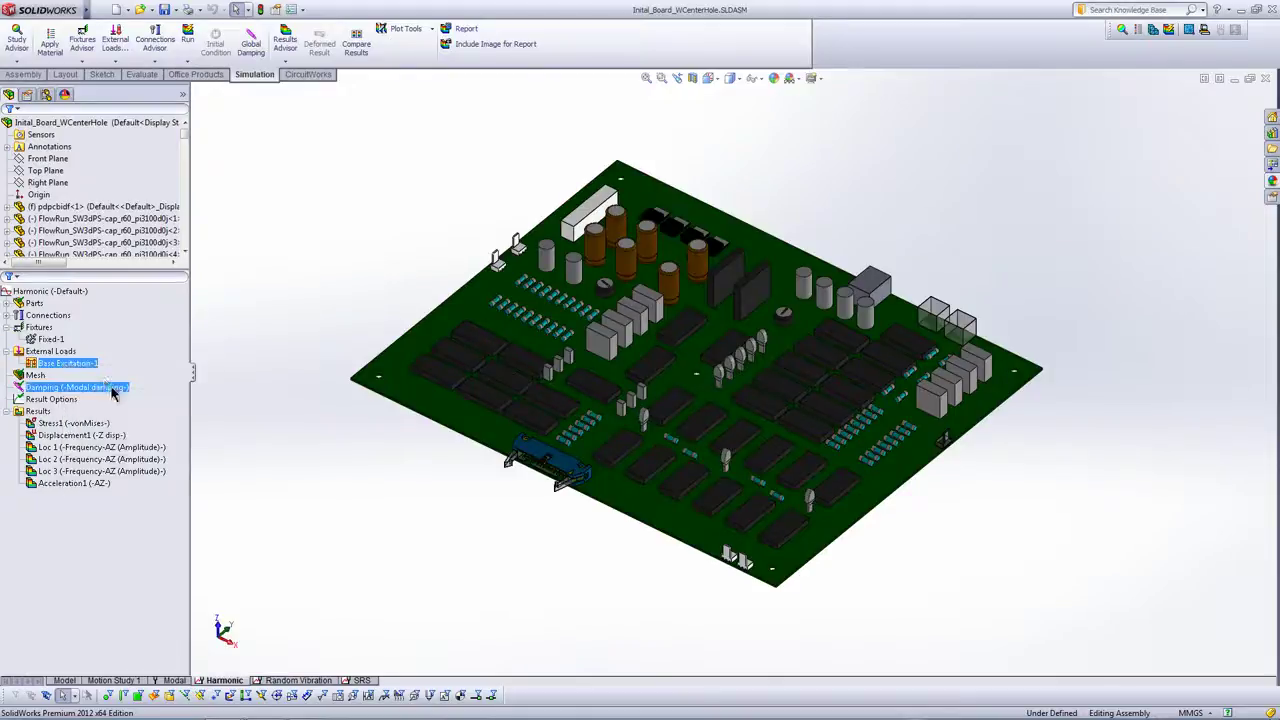
pyautogui.moveTo(288, 481); pyautogui.dragTo(343, 366, button='middle')
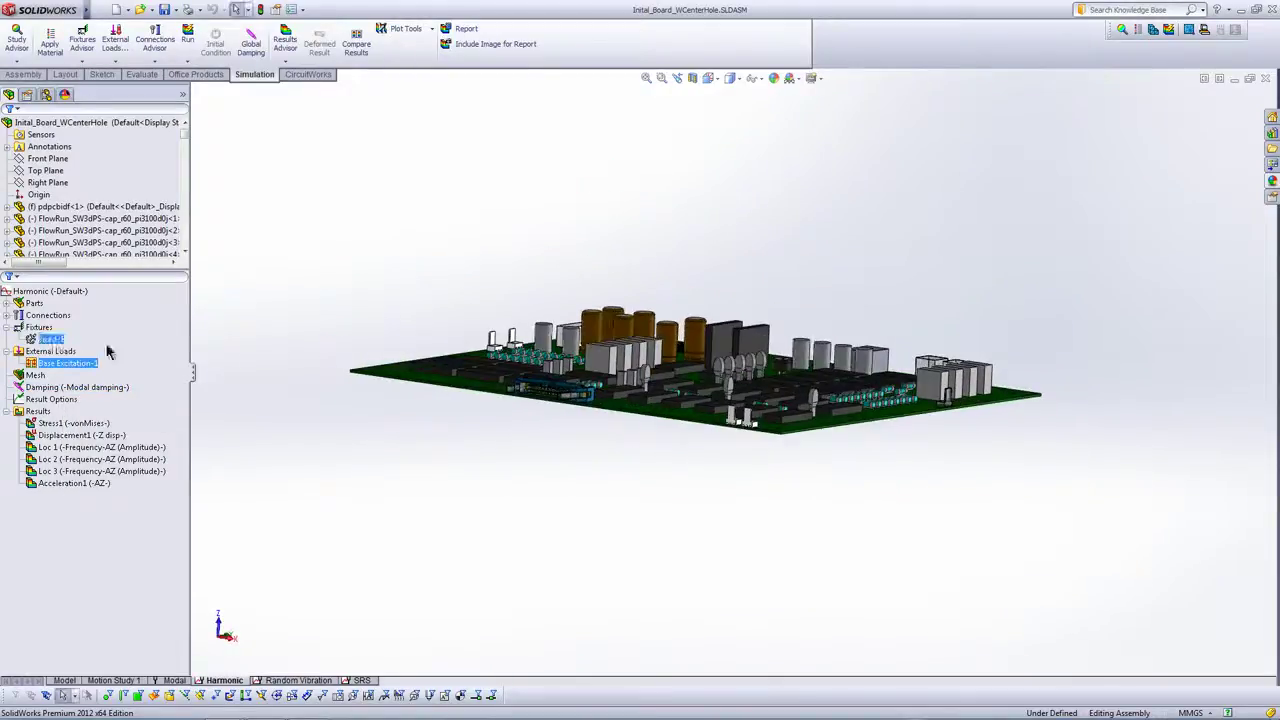
pyautogui.rightClick(80, 366)
pyautogui.click(131, 414)
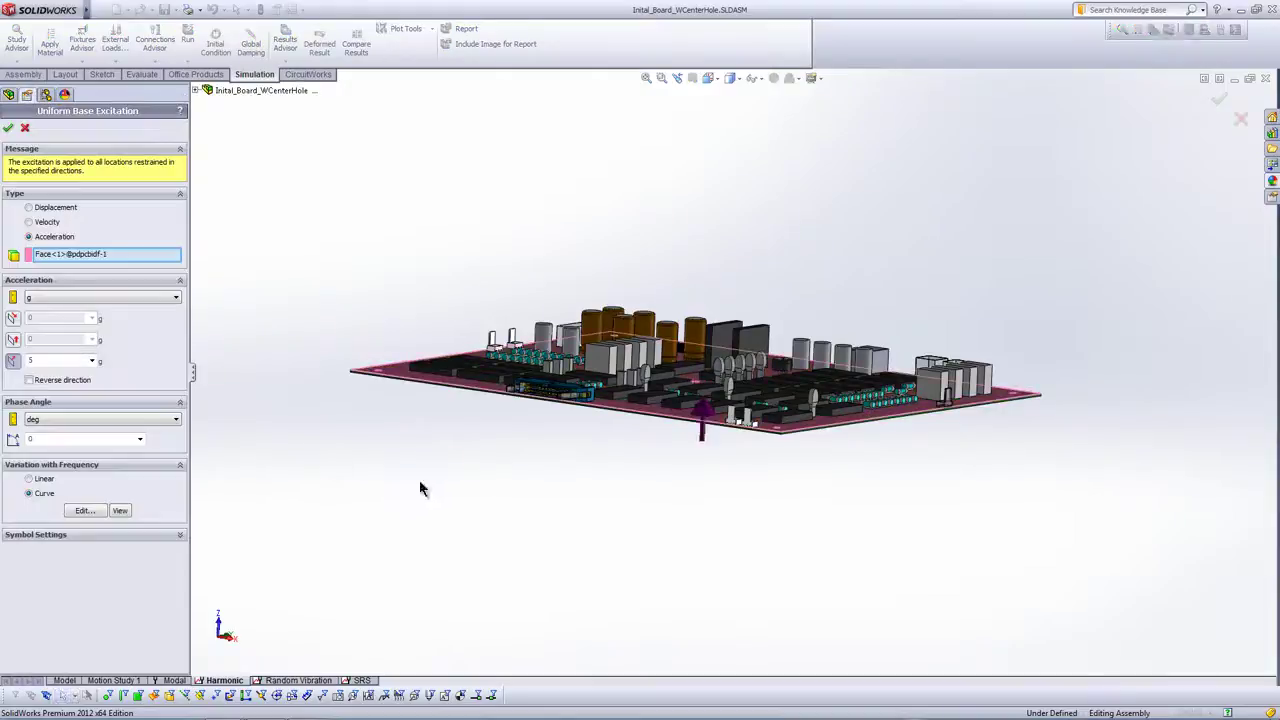
pyautogui.moveTo(423, 486)
pyautogui.mouseDown(button='middle')
pyautogui.moveTo(466, 449)
pyautogui.moveTo(549, 485)
pyautogui.mouseUp(button='middle')
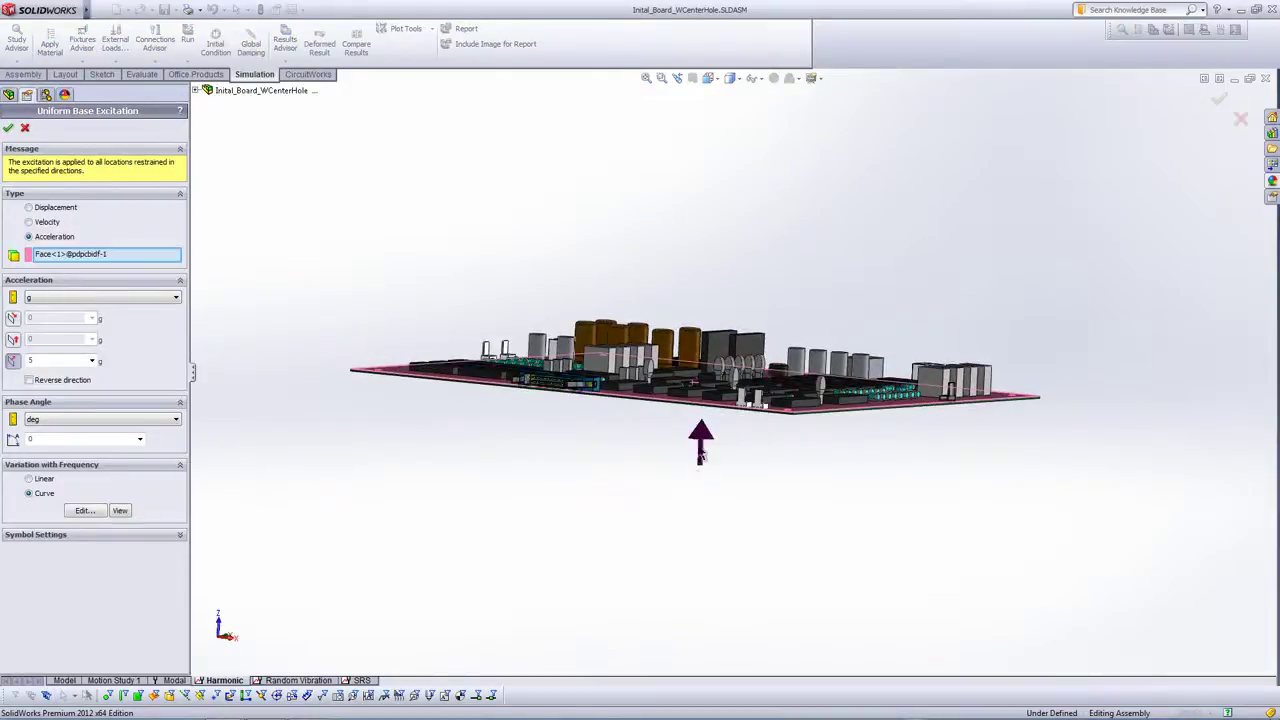
pyautogui.click(8, 128)
# Isolate the bare circuit board from its components.
pyautogui.moveTo(277, 423)
pyautogui.mouseDown(button='middle')
pyautogui.moveTo(294, 494)
pyautogui.moveTo(277, 503)
pyautogui.mouseUp(button='middle')
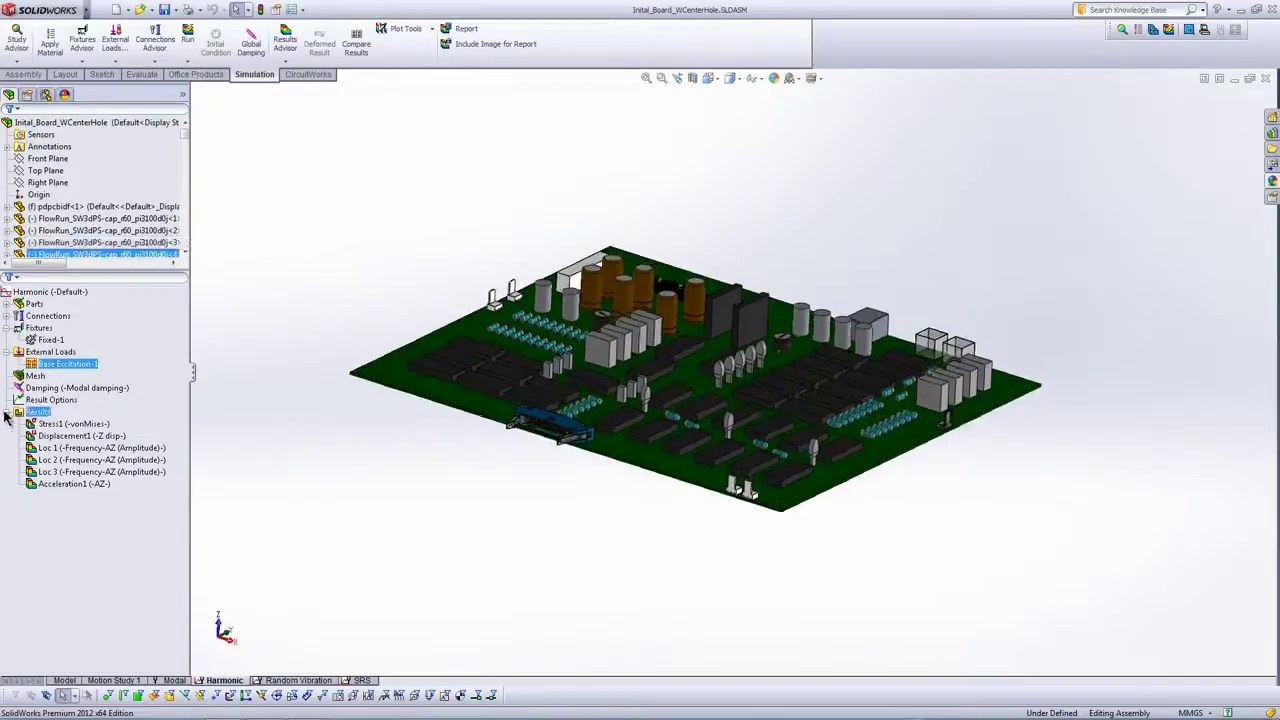
pyautogui.click(110, 436)
pyautogui.moveTo(257, 411); pyautogui.dragTo(257, 420, button='middle')
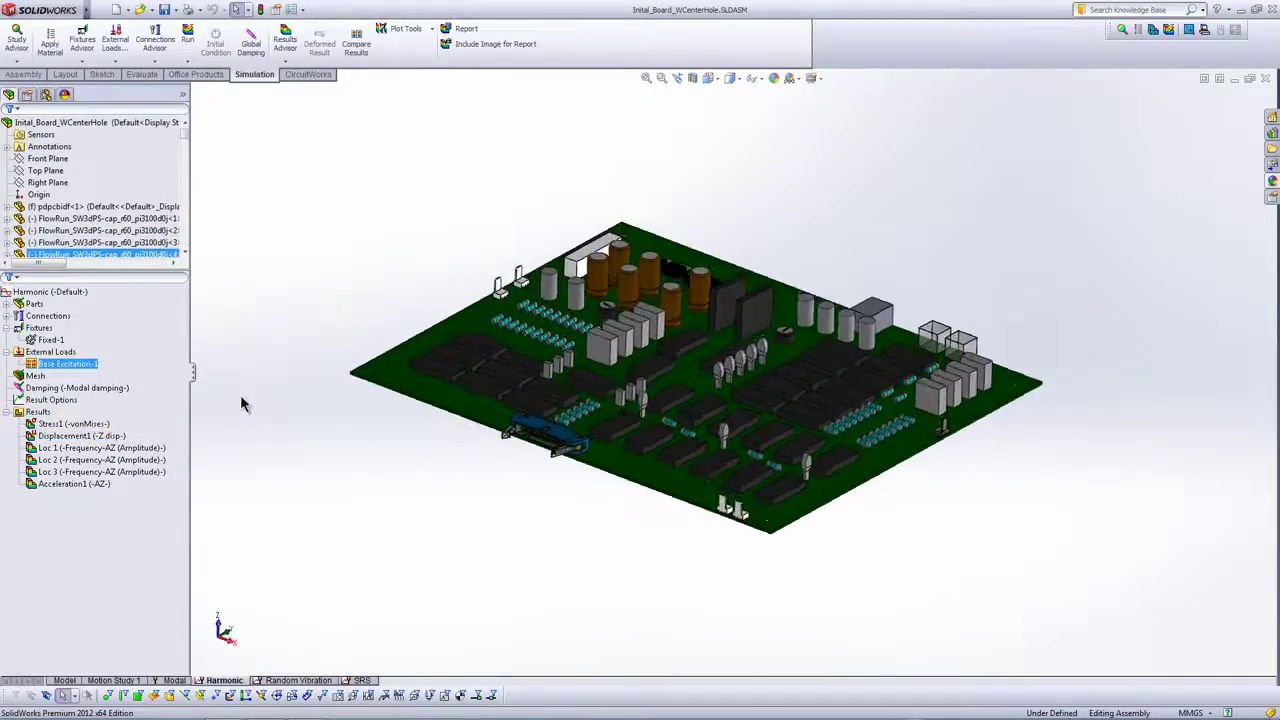
pyautogui.click(455, 334)
pyautogui.rightClick(455, 334)
pyautogui.click(496, 430)
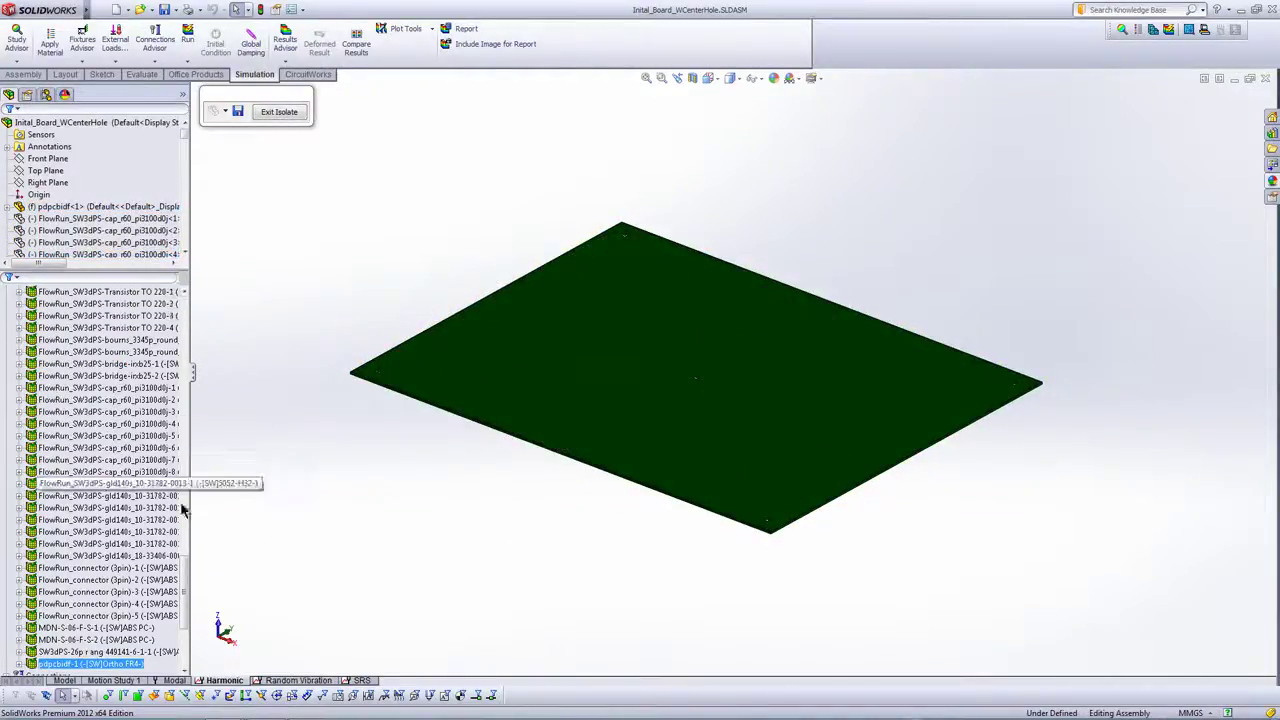
# Display the von Mises stress, Z displacement and Z acceleration plots in turn.
pyautogui.scroll(-5, 185, 600)
pyautogui.click(72, 628)
pyautogui.doubleClick(75, 604)
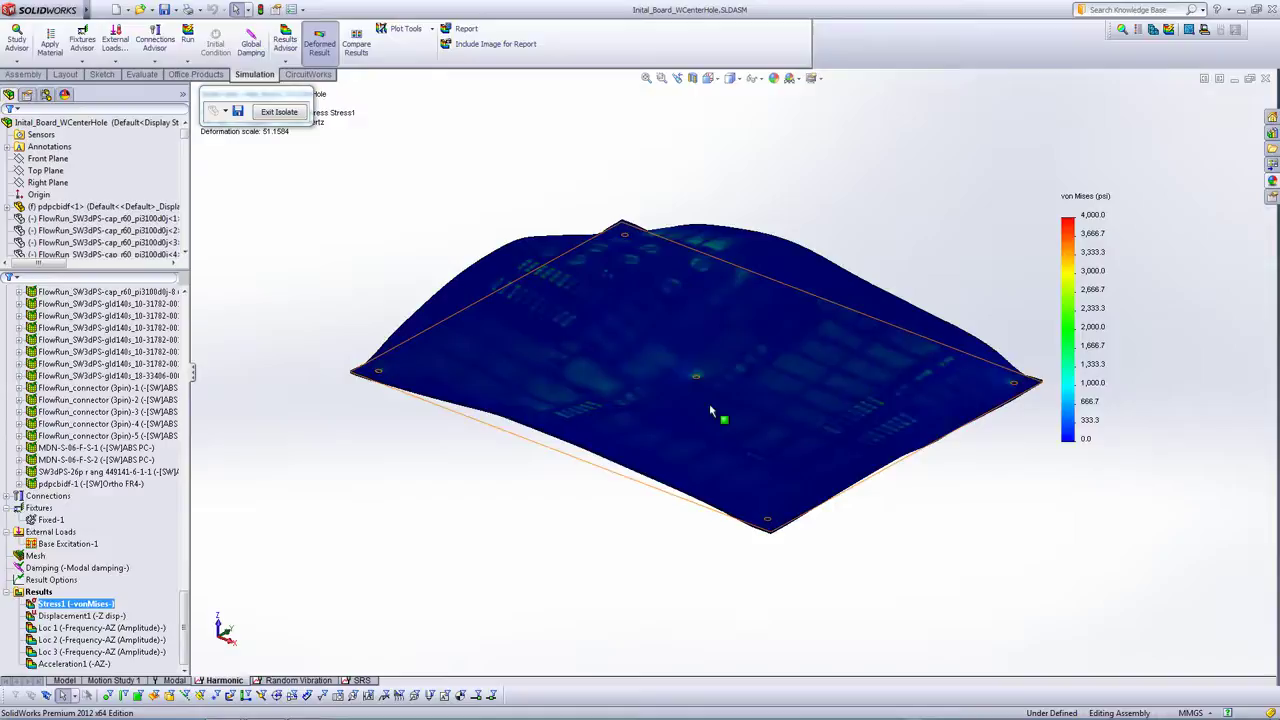
pyautogui.doubleClick(118, 619)
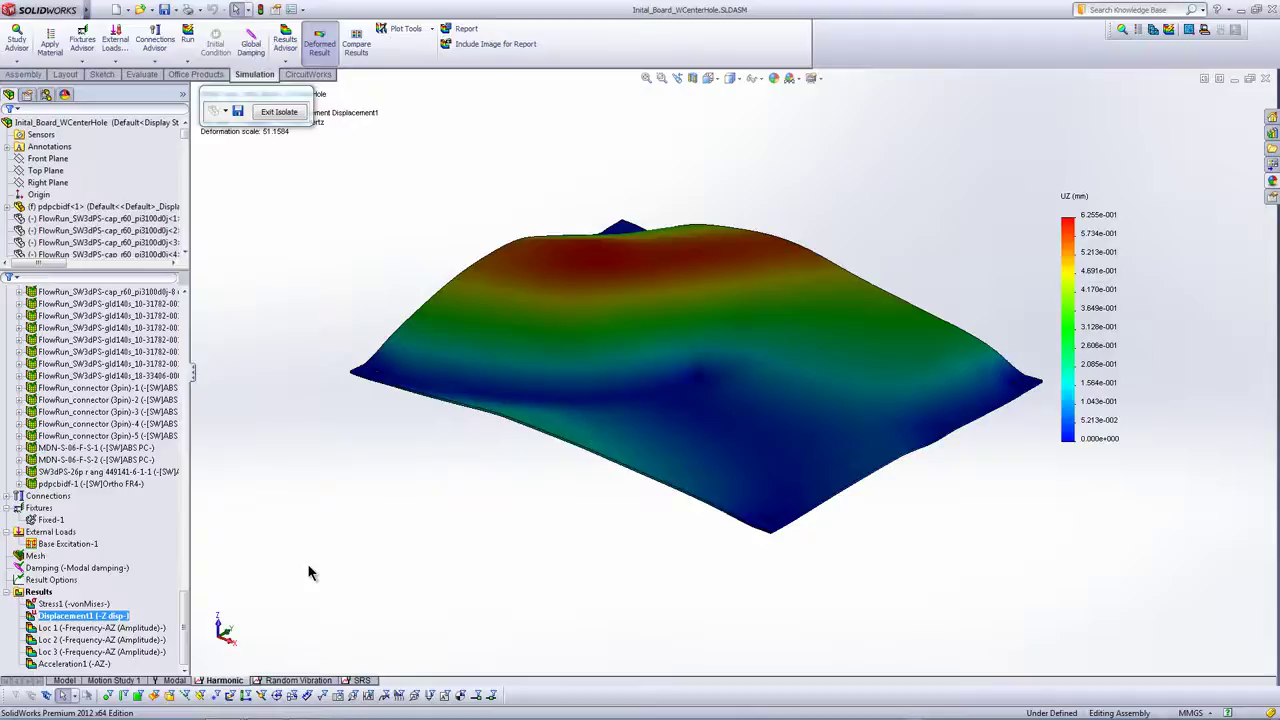
pyautogui.click(95, 653)
pyautogui.doubleClick(75, 664)
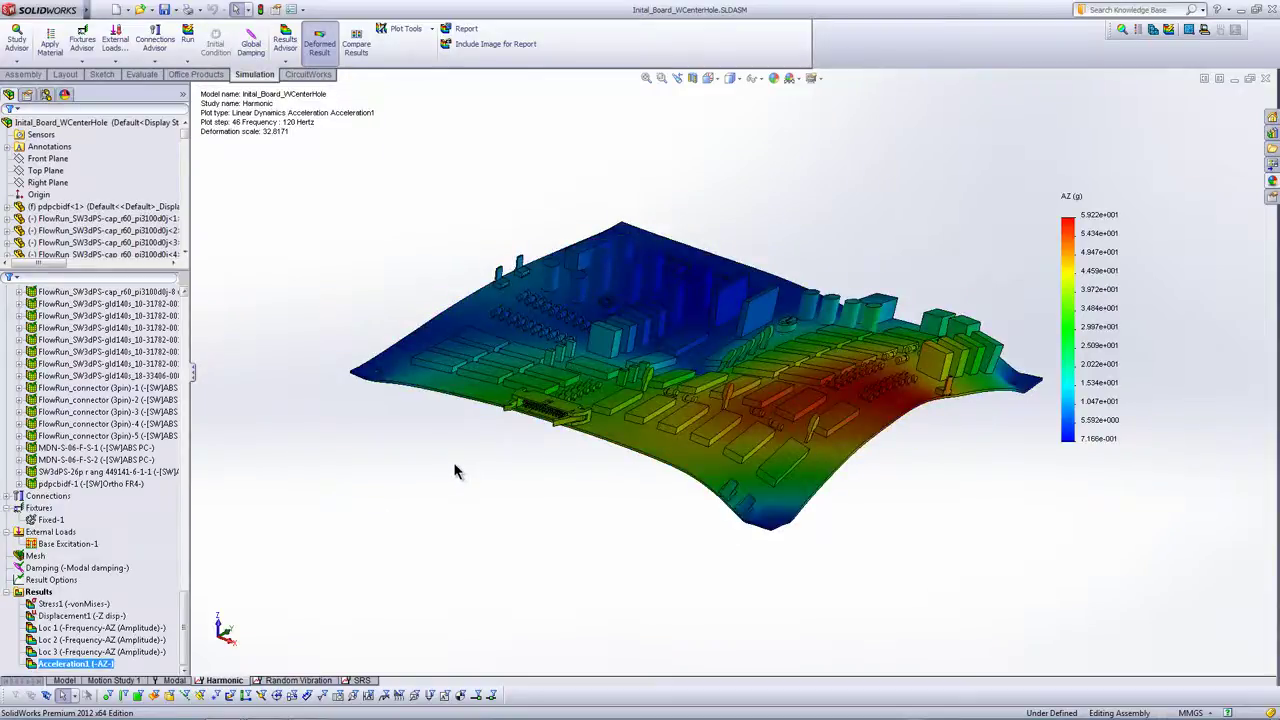
# View the Loc 1 amplitude-versus-frequency graph, then start probing the acceleration plot.
pyautogui.keyDown('ctrl'); pyautogui.click(128, 628); pyautogui.keyUp('ctrl')
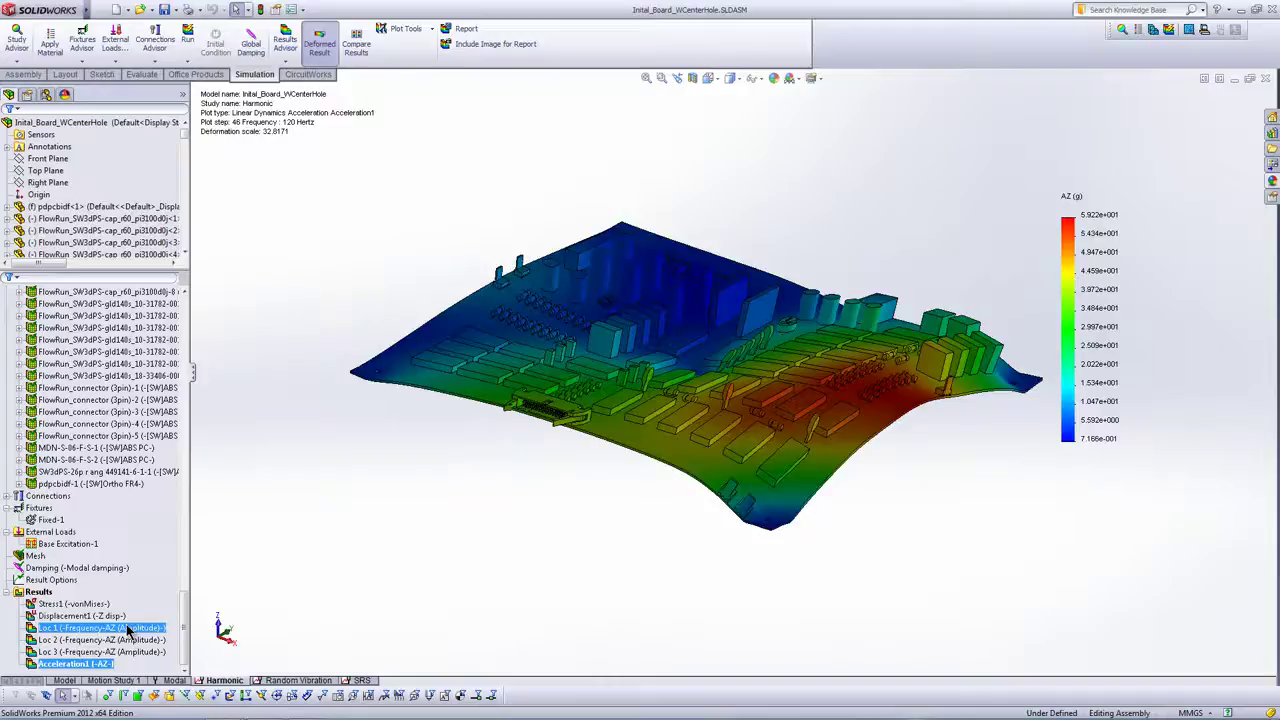
pyautogui.doubleClick(128, 630)
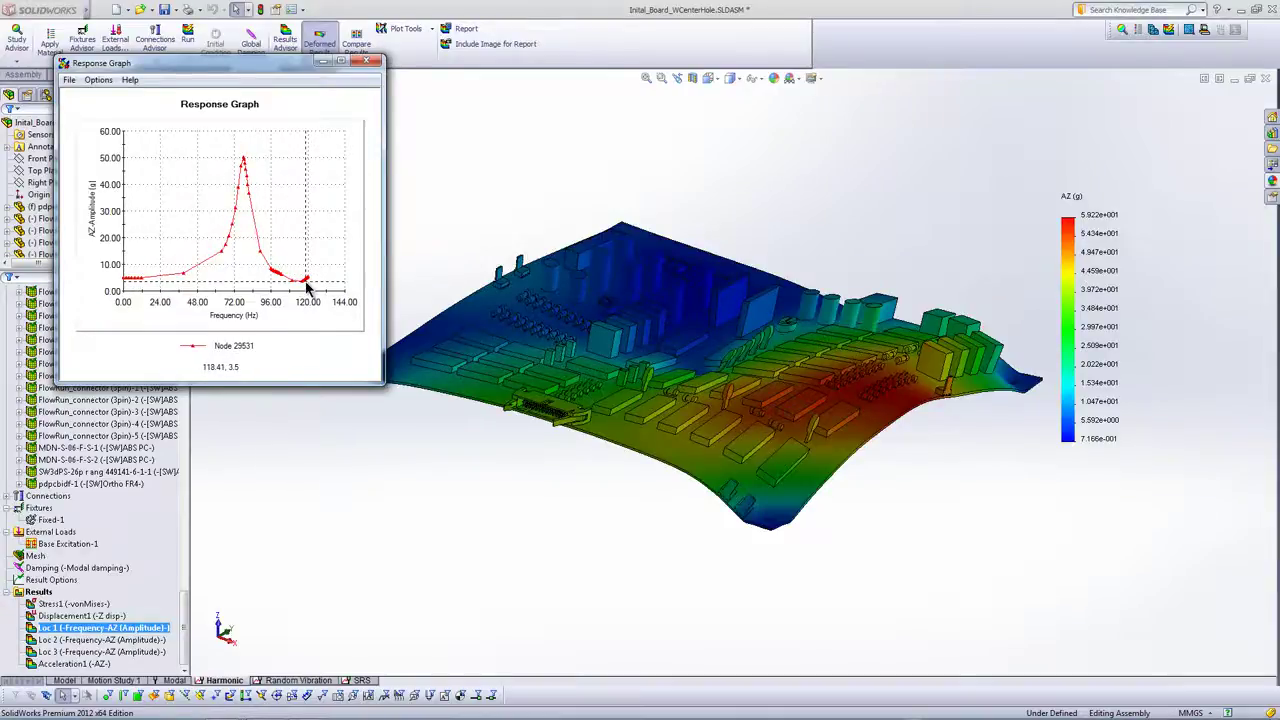
pyautogui.click(370, 61)
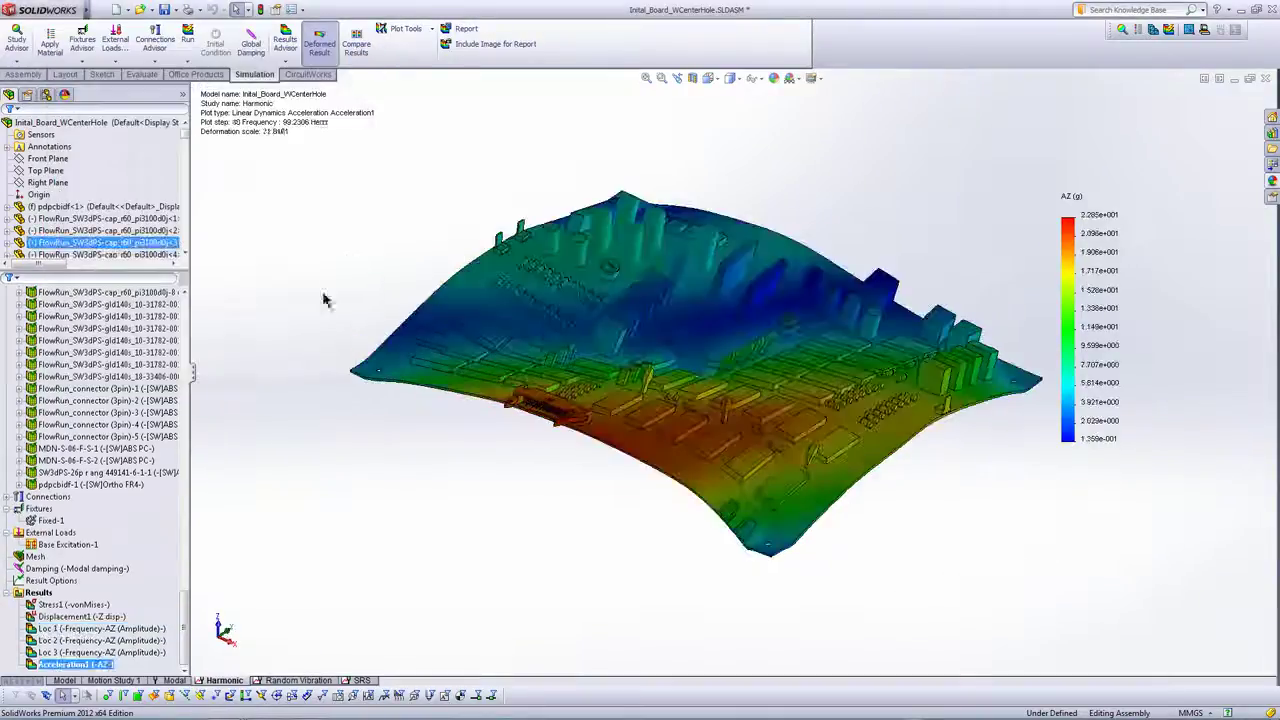
pyautogui.click(400, 29)
pyautogui.click(405, 70)
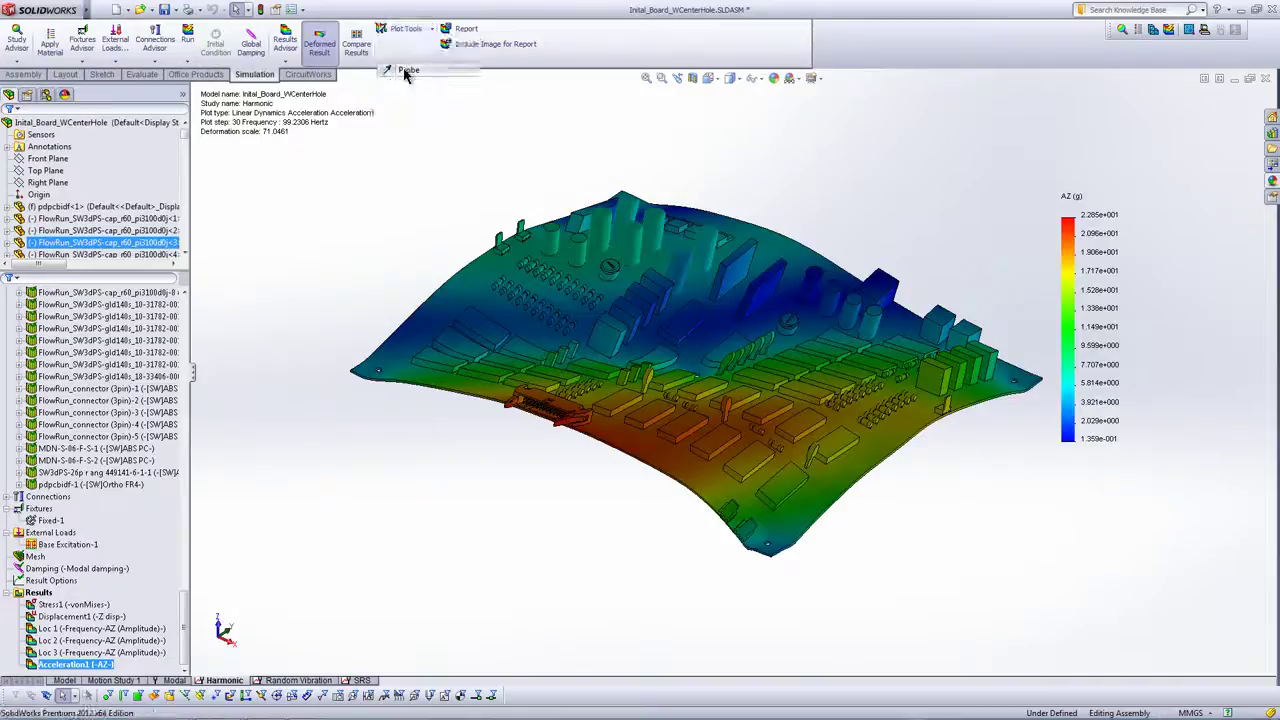
# Probe a board node's acceleration, check its response graph, and close the probe.
pyautogui.click(604, 489)
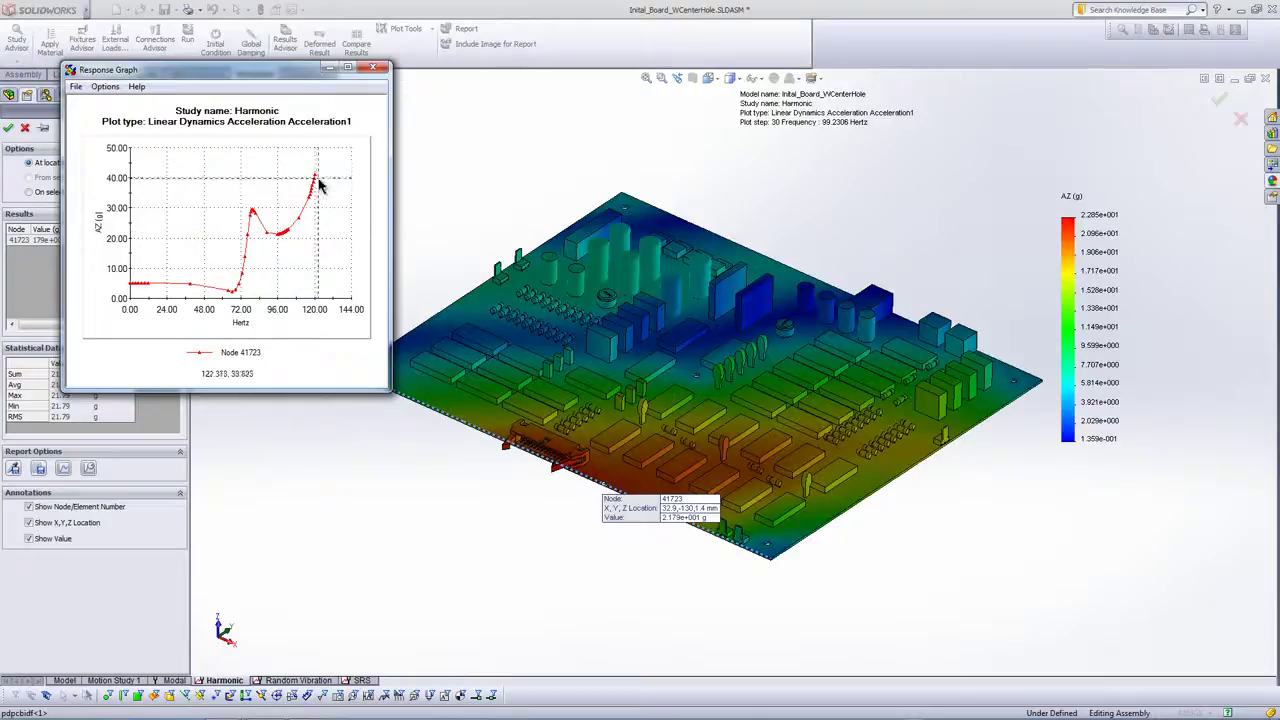
pyautogui.click(373, 67)
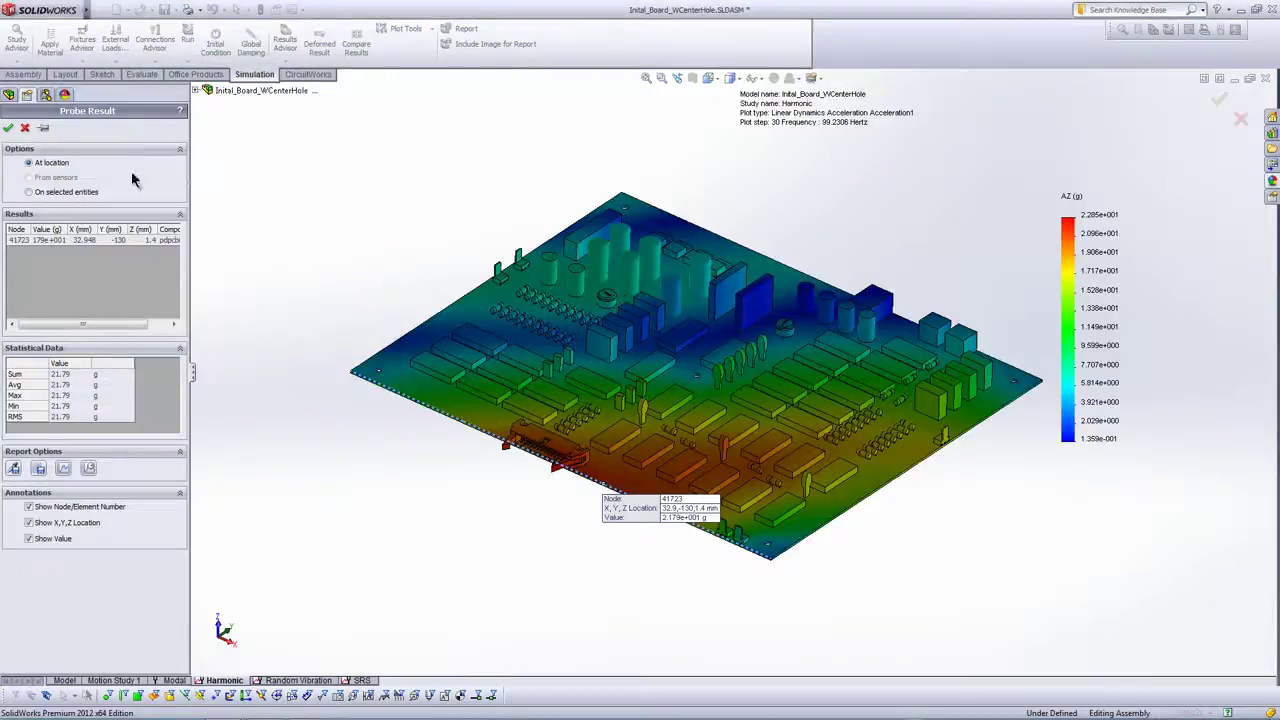
pyautogui.click(26, 129)
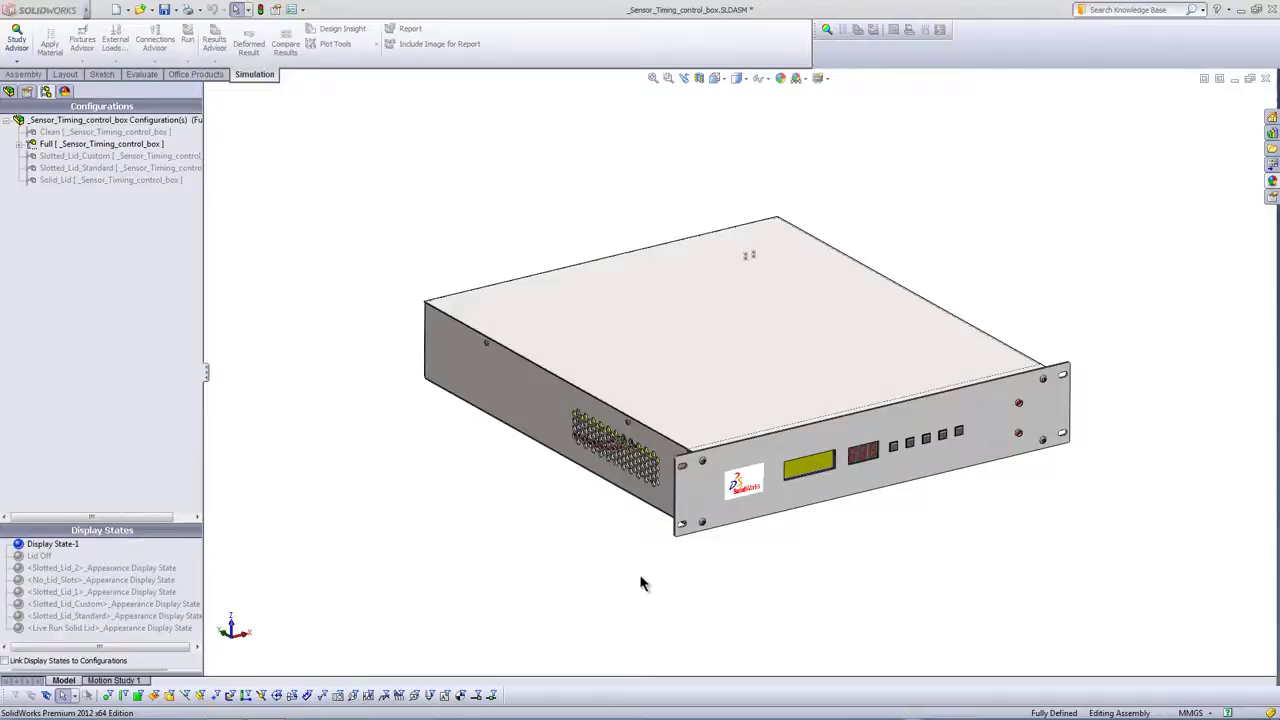
# Hide the lid, then view the Slotted_Lid_Custom configuration in isometric.
pyautogui.moveTo(623, 569)
pyautogui.mouseDown(button='middle')
pyautogui.moveTo(737, 534)
pyautogui.moveTo(794, 566)
pyautogui.moveTo(749, 597)
pyautogui.moveTo(807, 560)
pyautogui.moveTo(774, 629)
pyautogui.mouseUp(button='middle')
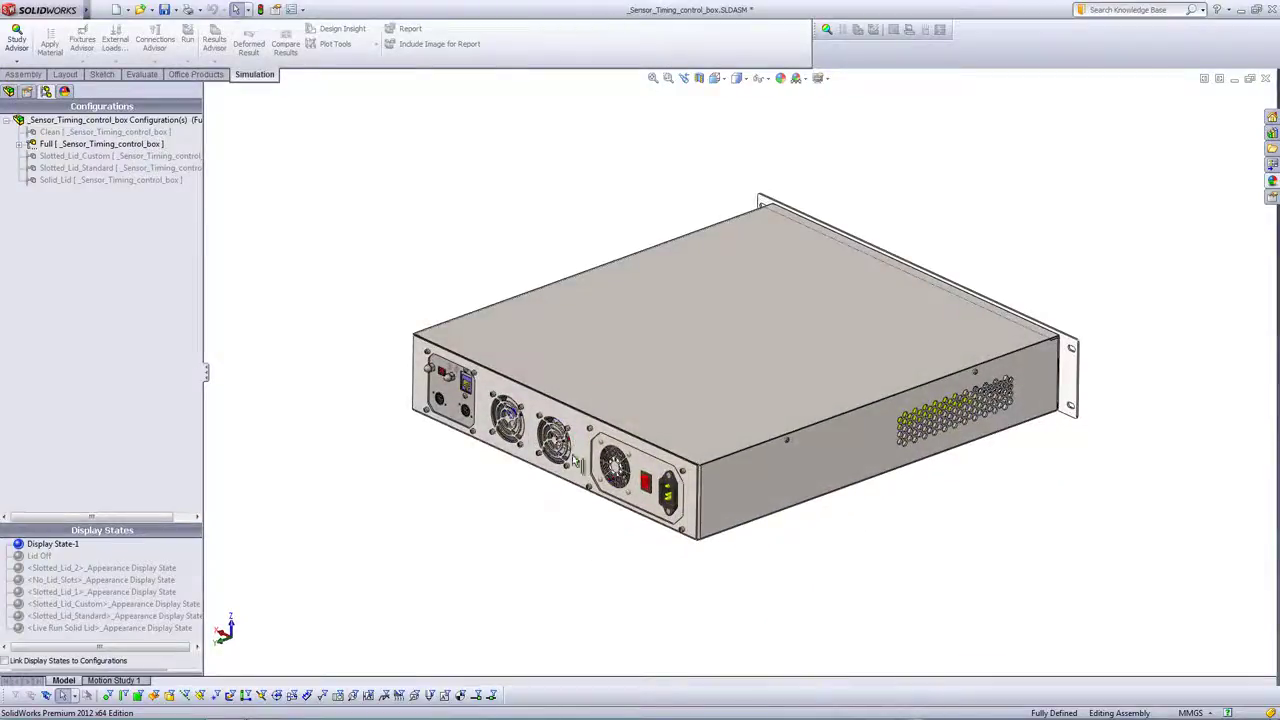
pyautogui.doubleClick(39, 556)
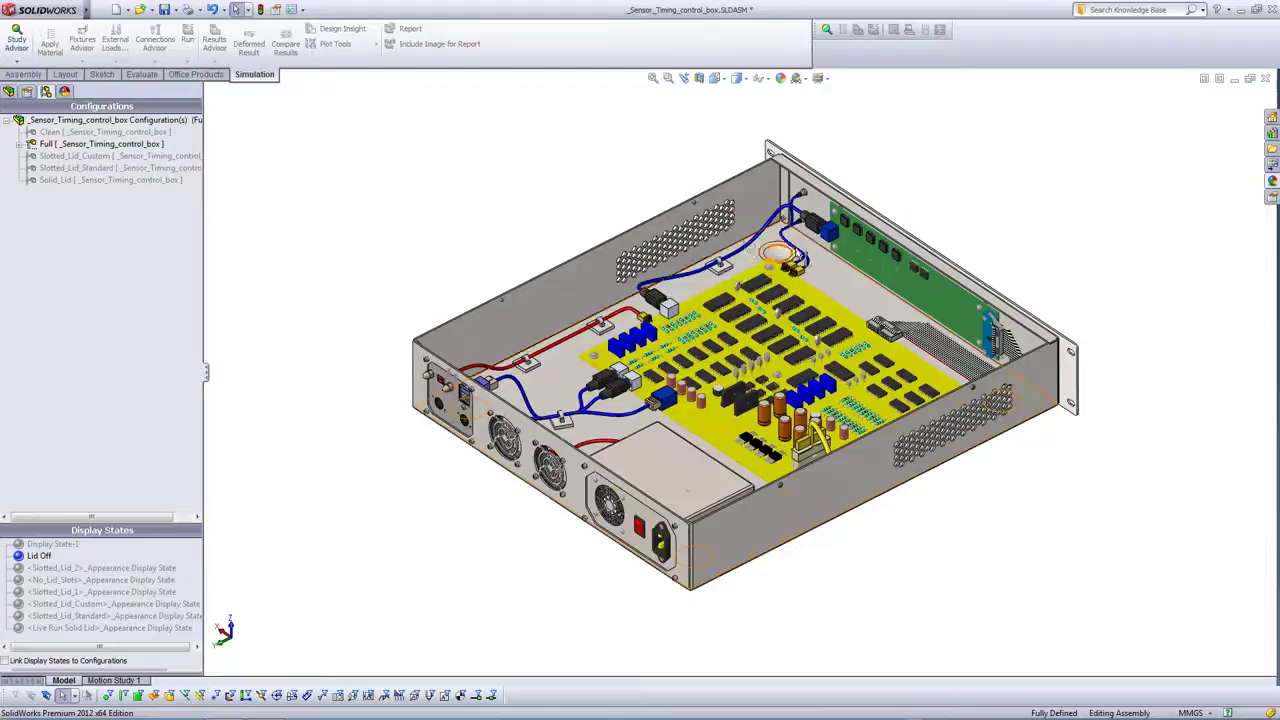
pyautogui.doubleClick(133, 160)
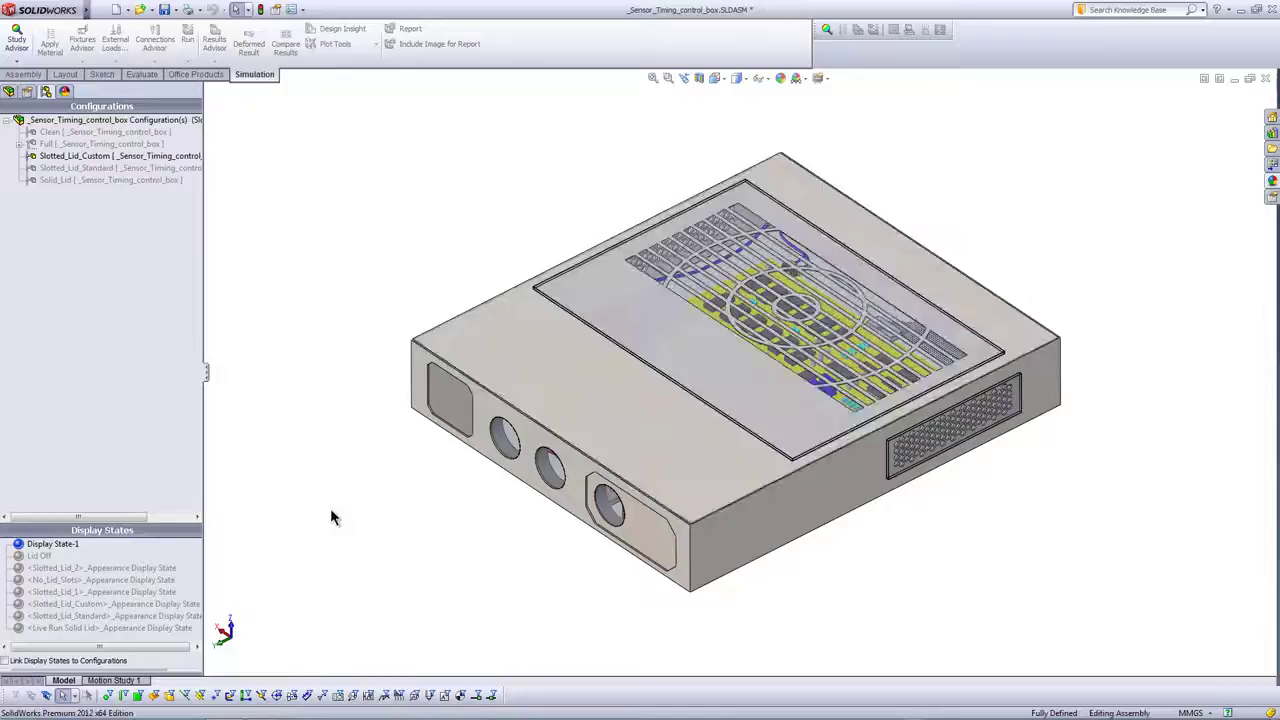
pyautogui.press('space')
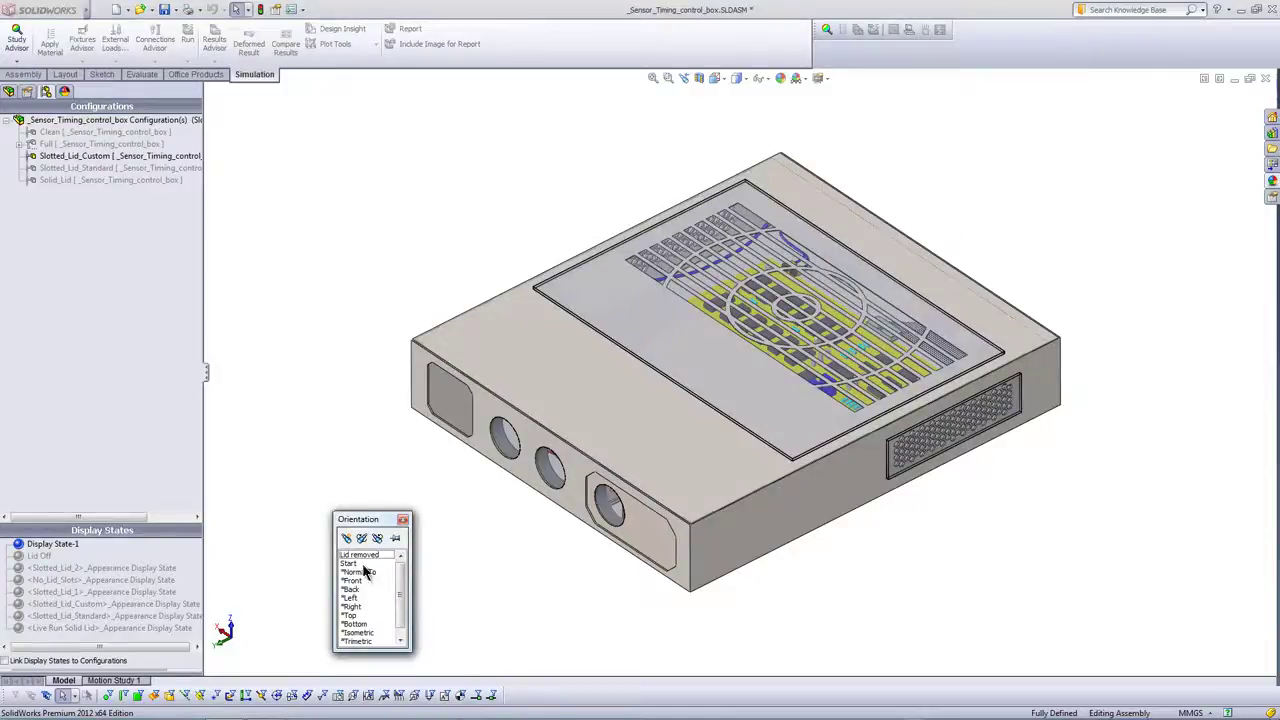
pyautogui.click(362, 633)
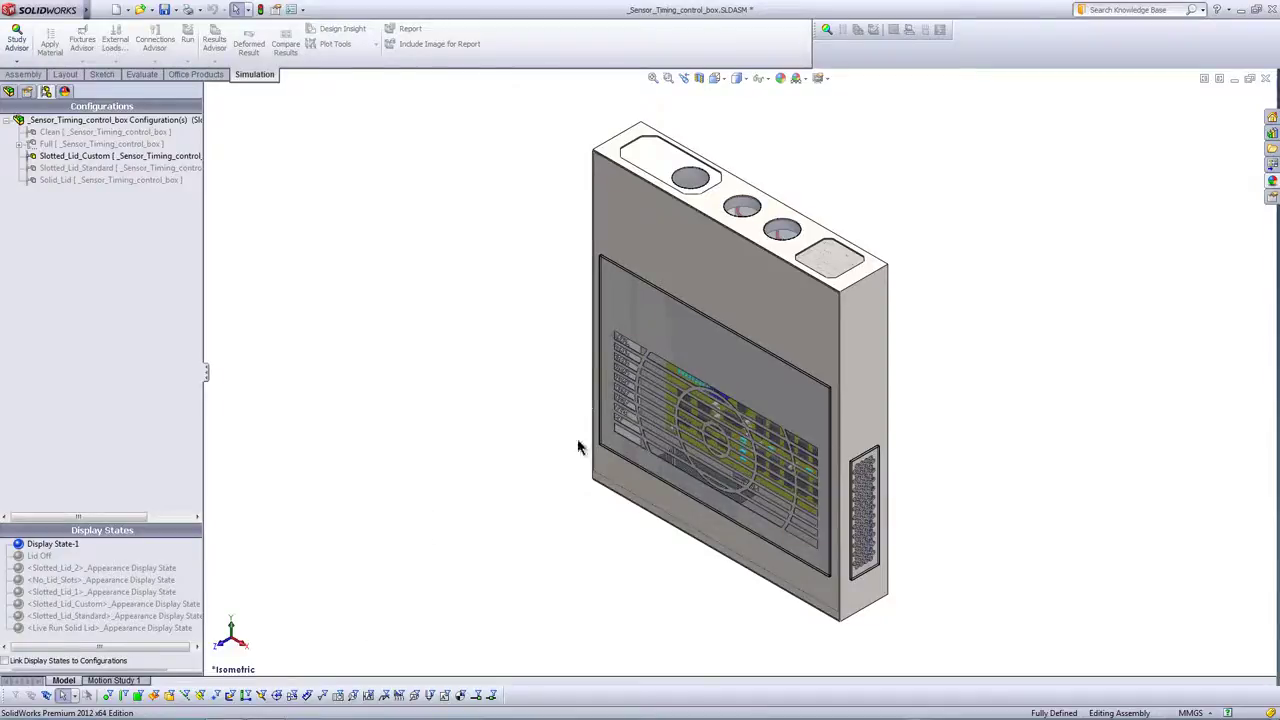
# Compare Slotted_Lid_Standard with Solid_Lid, ending on Slotted_Lid_Standard.
pyautogui.doubleClick(114, 167)
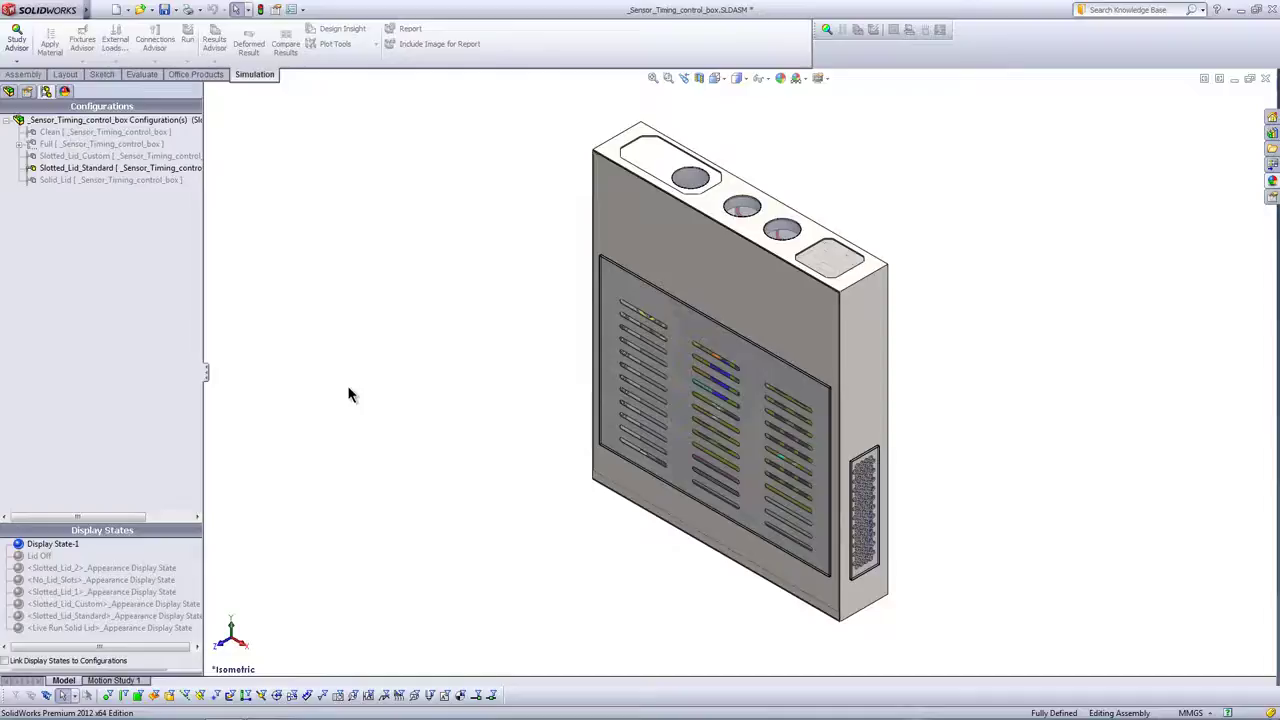
pyautogui.doubleClick(98, 181)
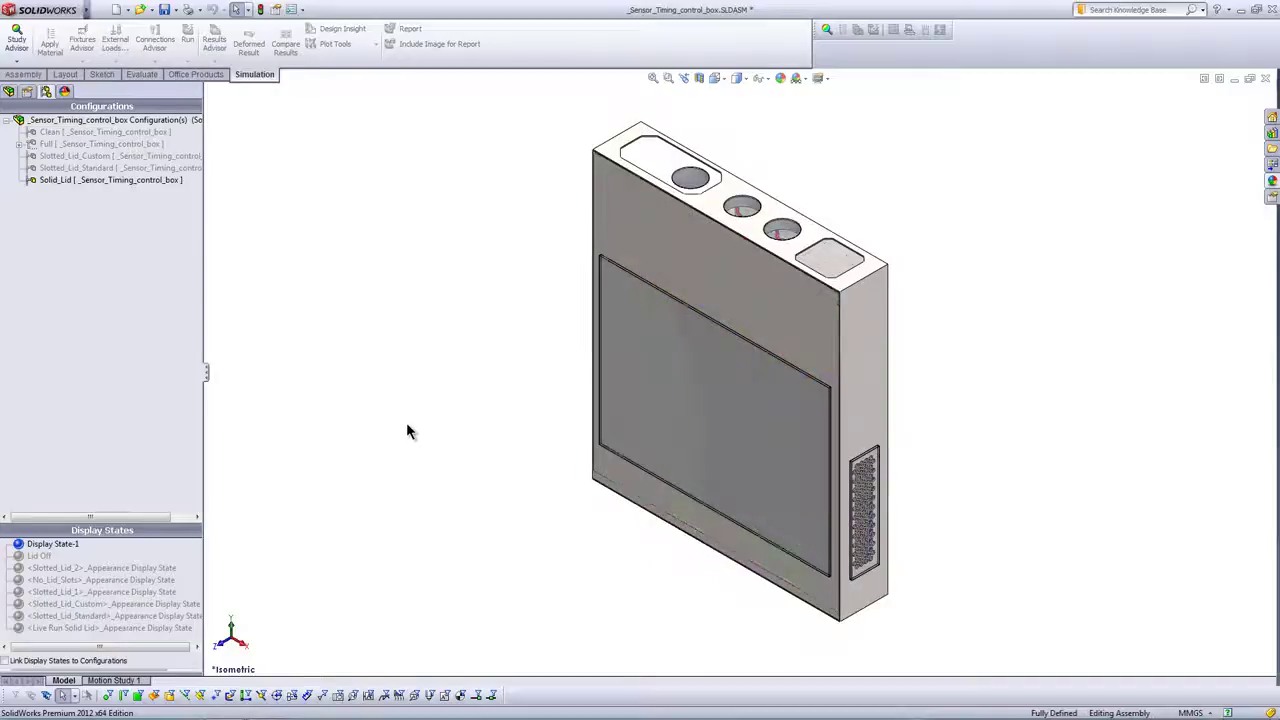
pyautogui.doubleClick(78, 168)
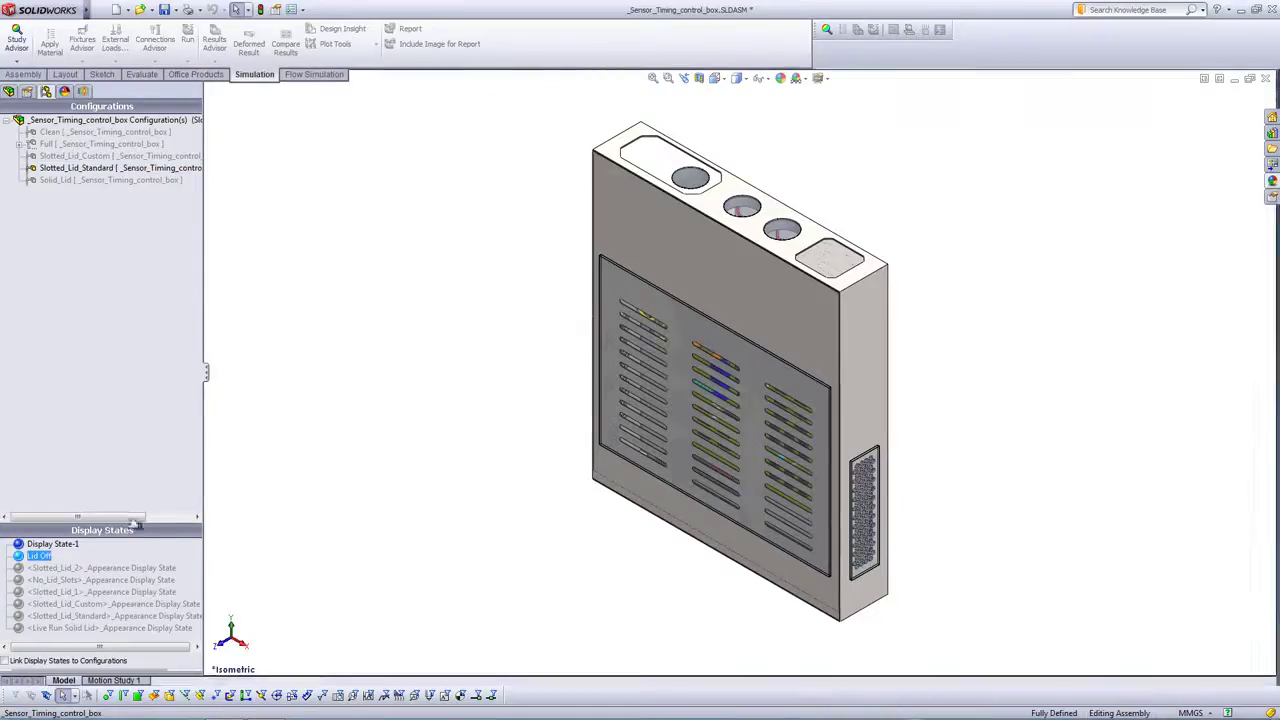
# Apply the Lid Off display state and orbit to look inside the enclosure.
pyautogui.click(47, 557)
pyautogui.doubleClick(47, 557)
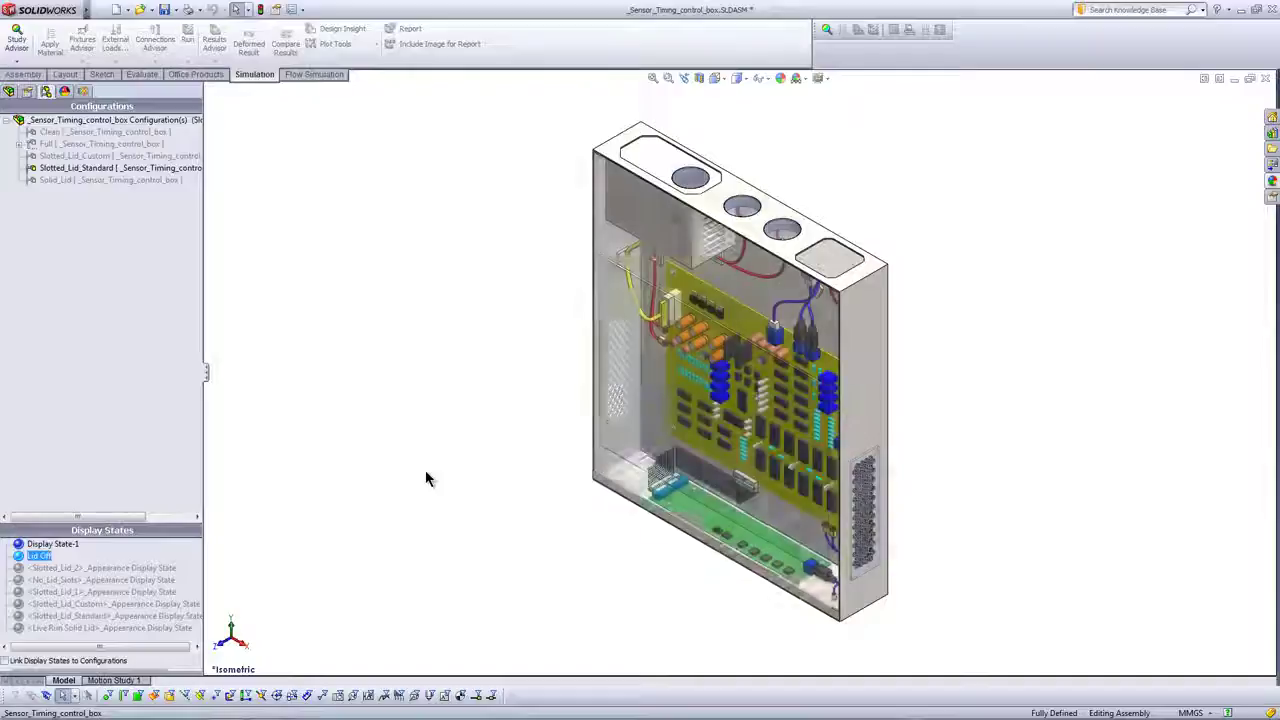
pyautogui.moveTo(437, 471)
pyautogui.mouseDown(button='middle')
pyautogui.moveTo(392, 222)
pyautogui.moveTo(243, 446)
pyautogui.moveTo(283, 509)
pyautogui.moveTo(254, 437)
pyautogui.moveTo(246, 520)
pyautogui.mouseUp(button='middle')
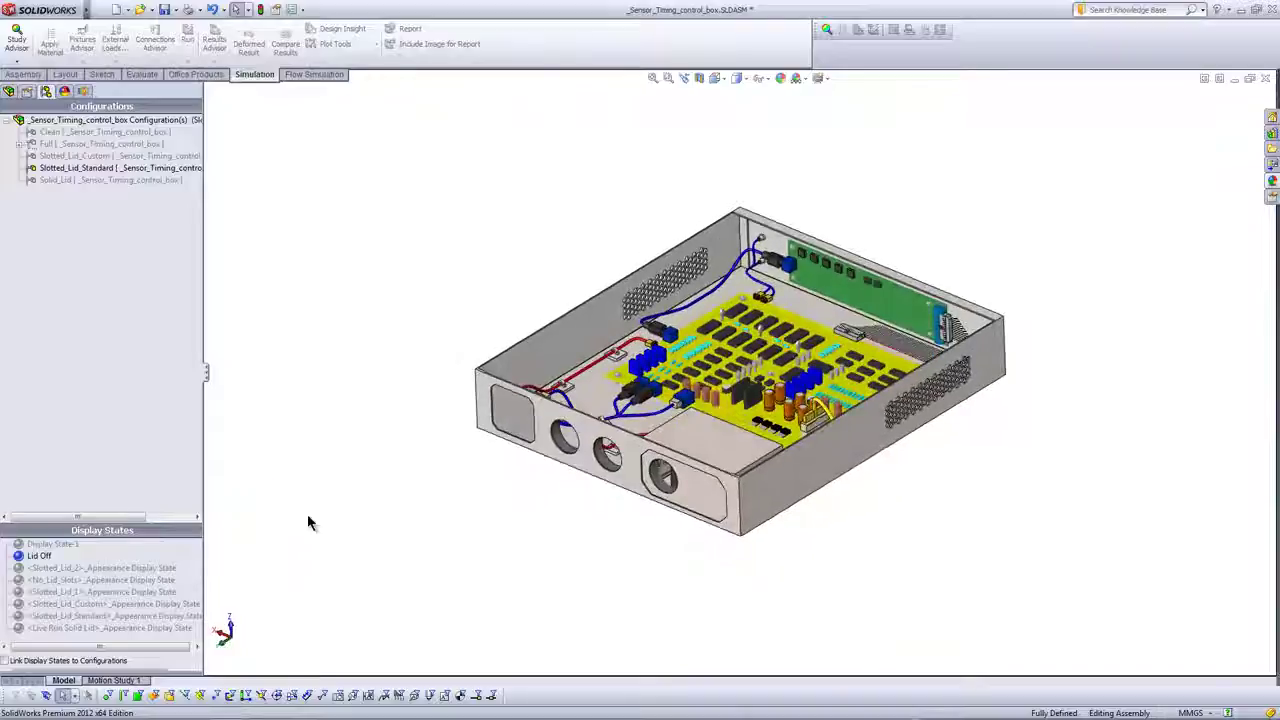
pyautogui.scroll(-2, 420, 514)
pyautogui.scroll(-2, 446, 491)
pyautogui.scroll(1, 300, 586)
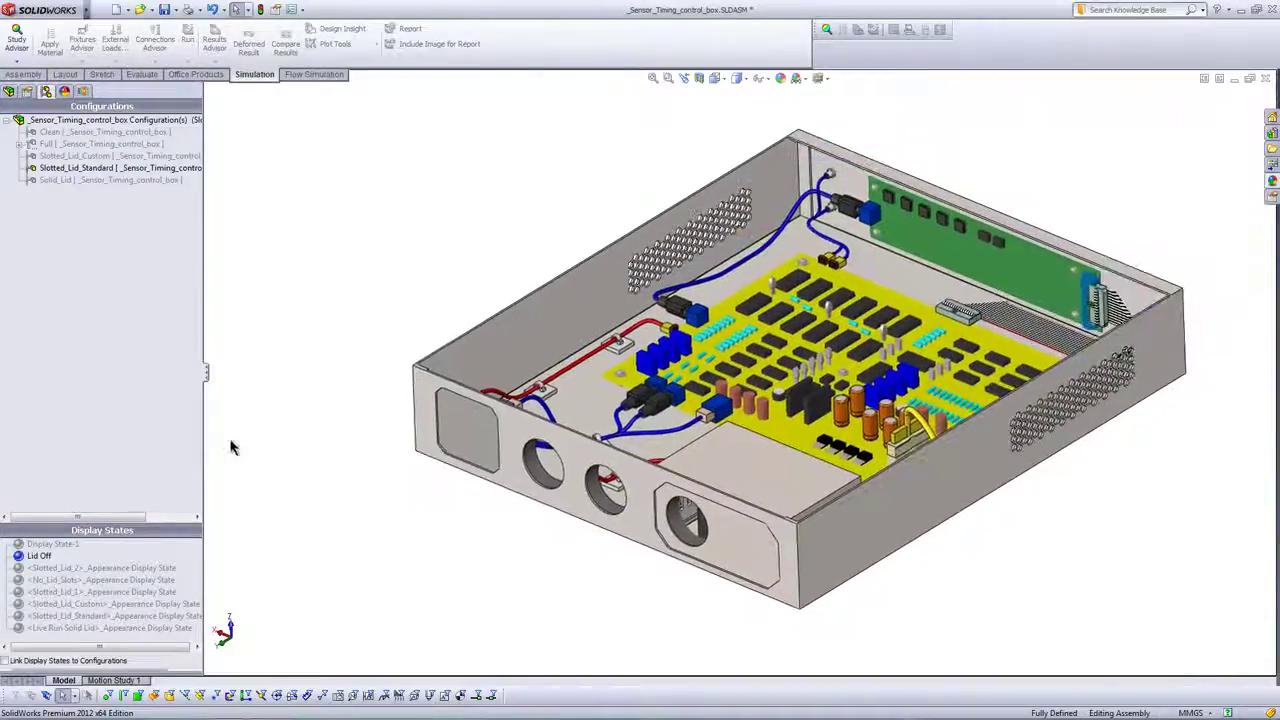
# Check the Nylon-6, Typical ChipArray and Silicon solid material assignments.
pyautogui.click(85, 91)
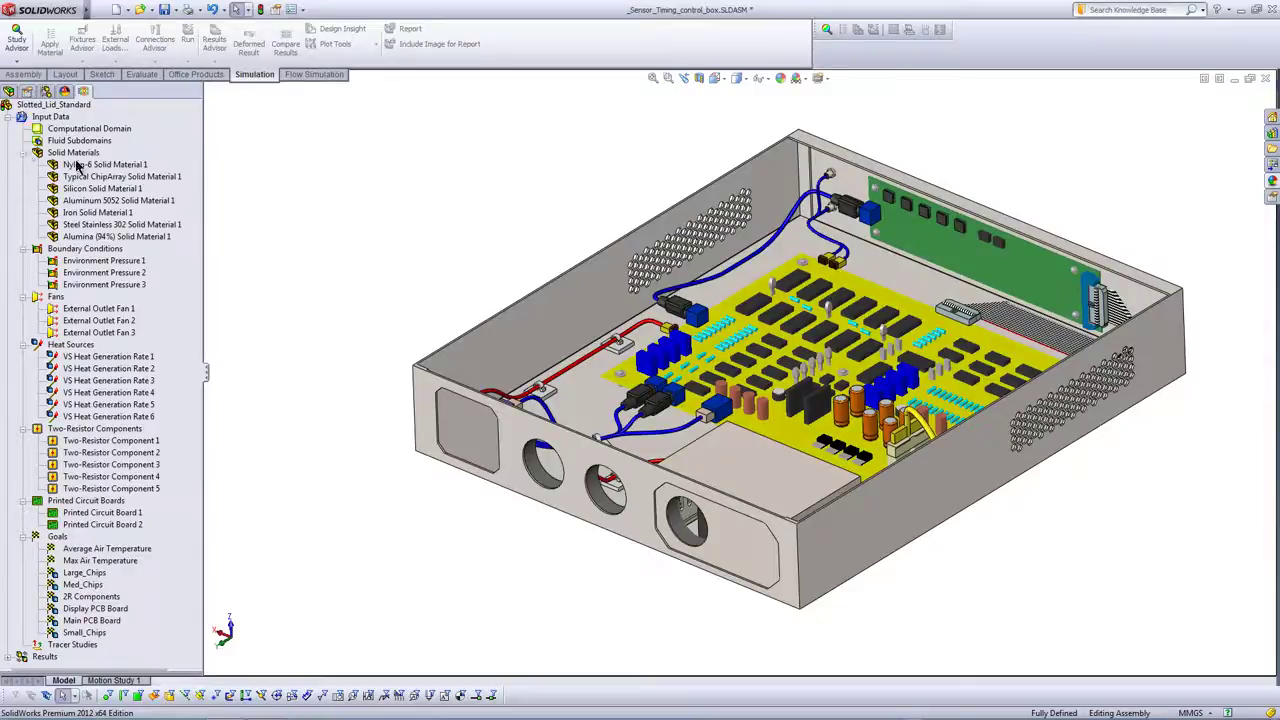
pyautogui.rightClick(88, 153)
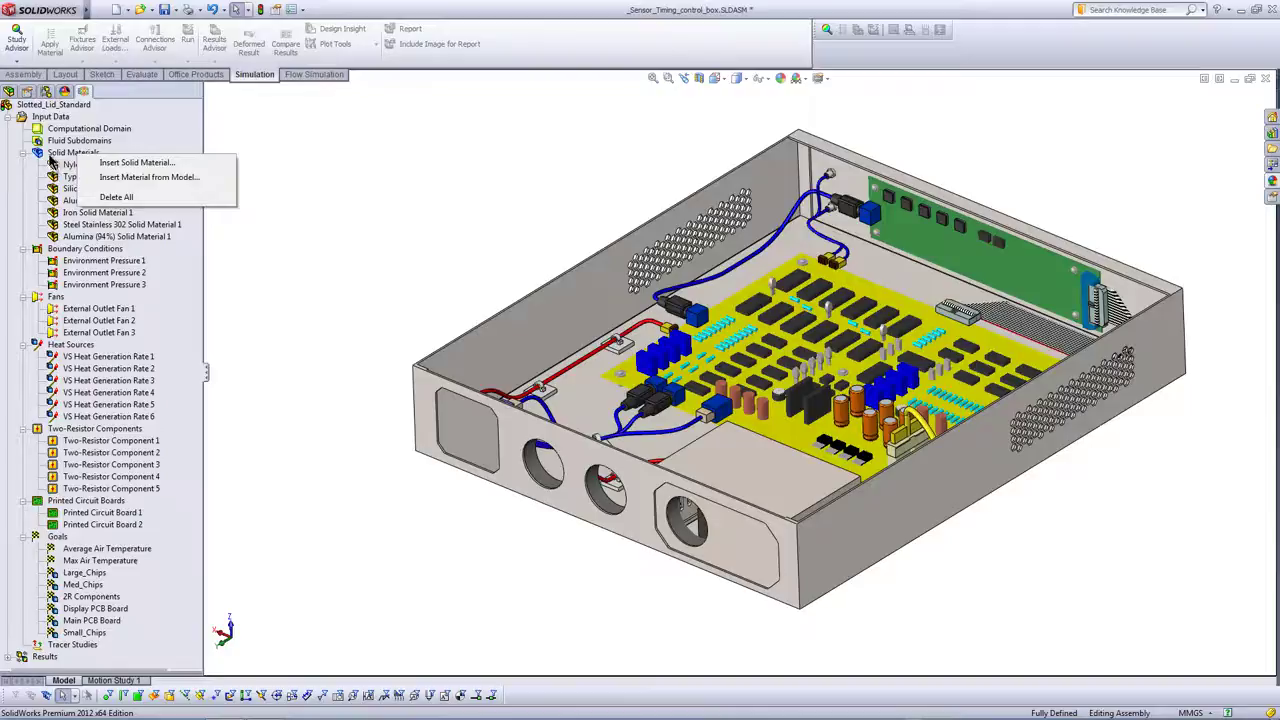
pyautogui.click(55, 165)
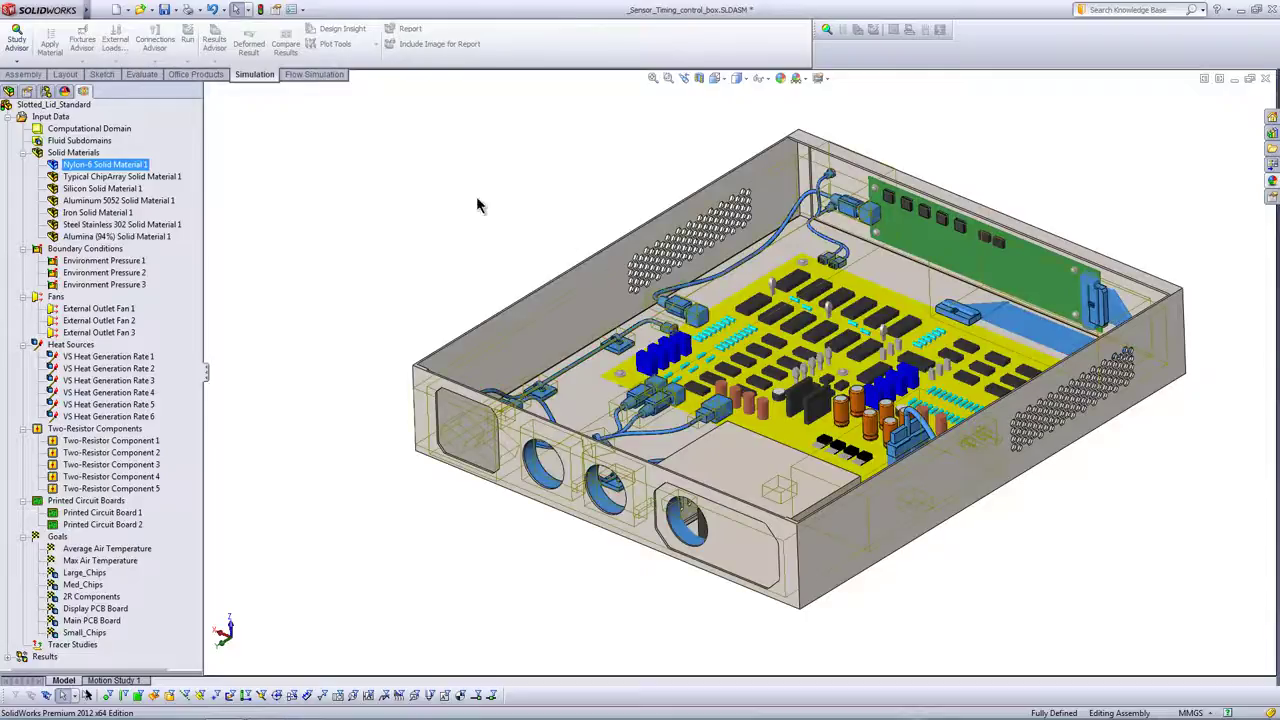
pyautogui.click(127, 177)
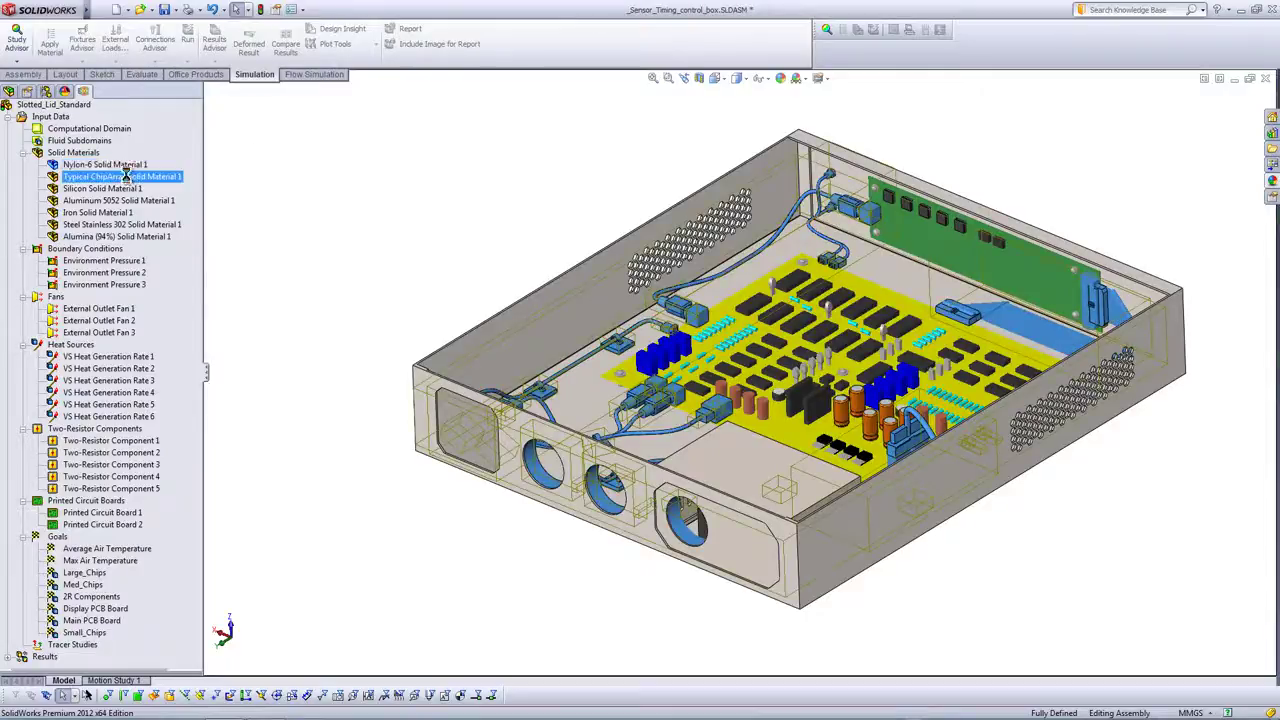
pyautogui.click(75, 190)
pyautogui.click(23, 152)
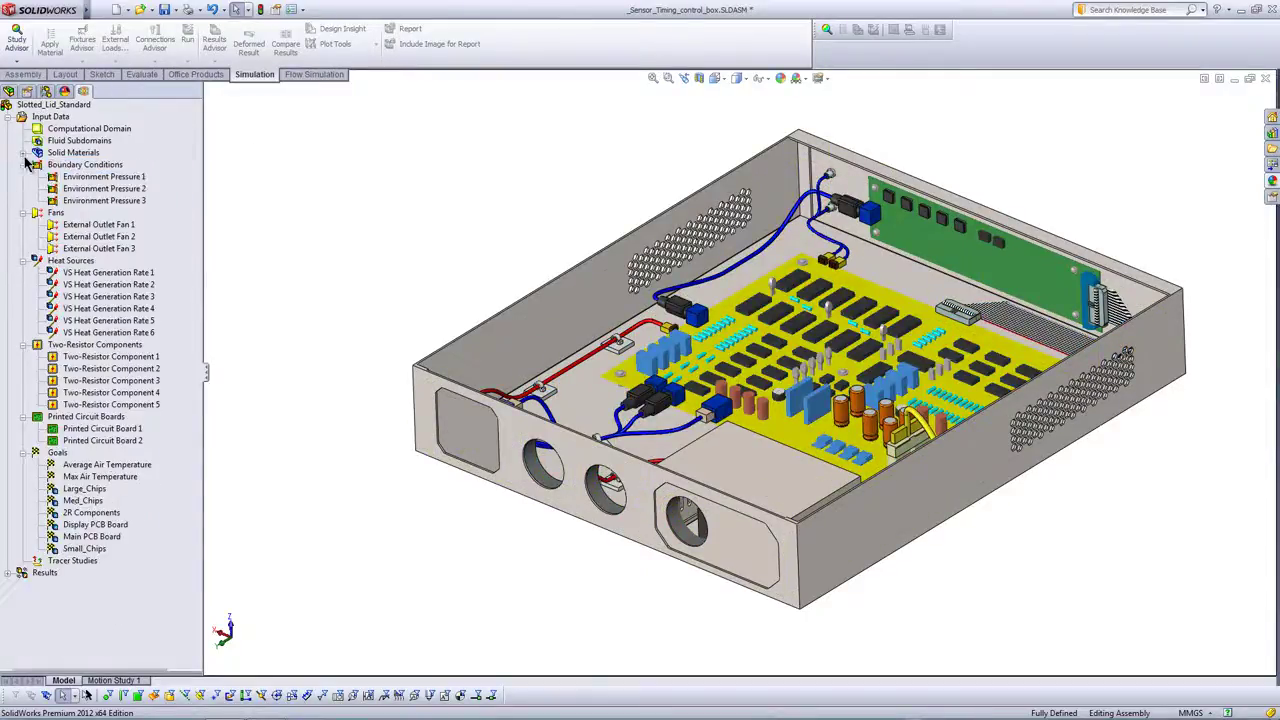
# Review Environment Pressure 1's opening and wall boundary types without changes.
pyautogui.click(90, 177)
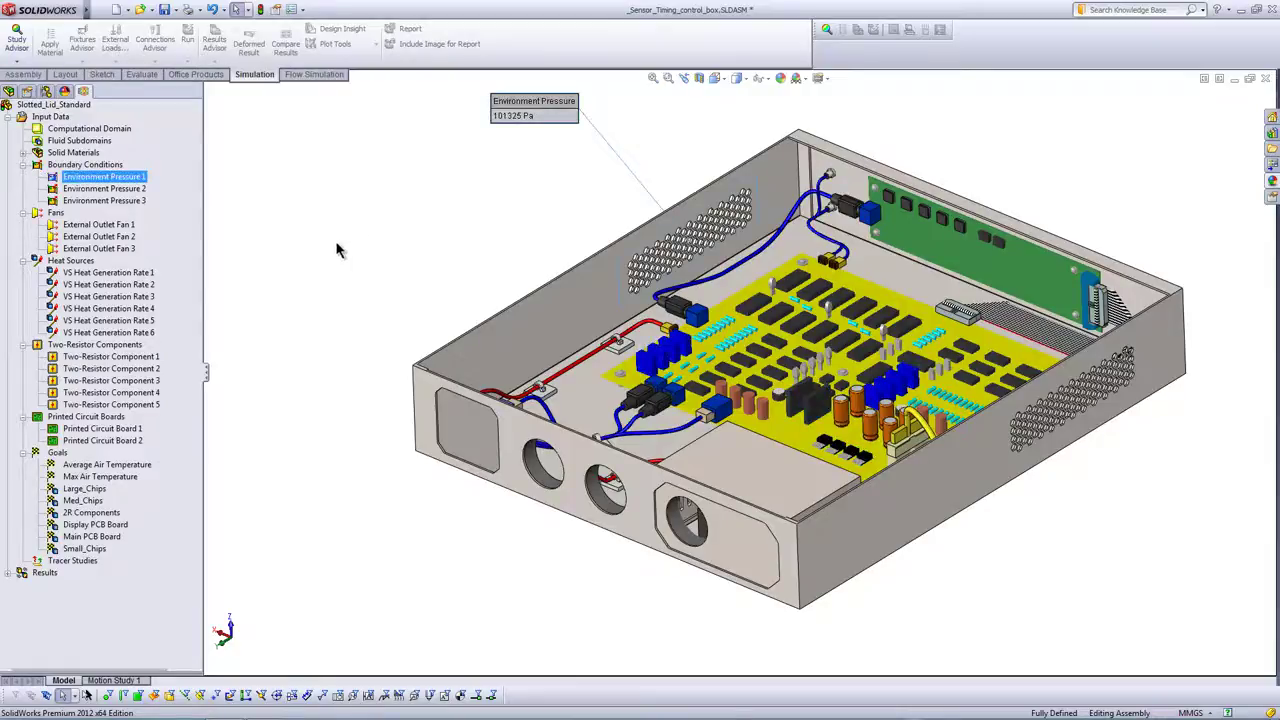
pyautogui.rightClick(127, 177)
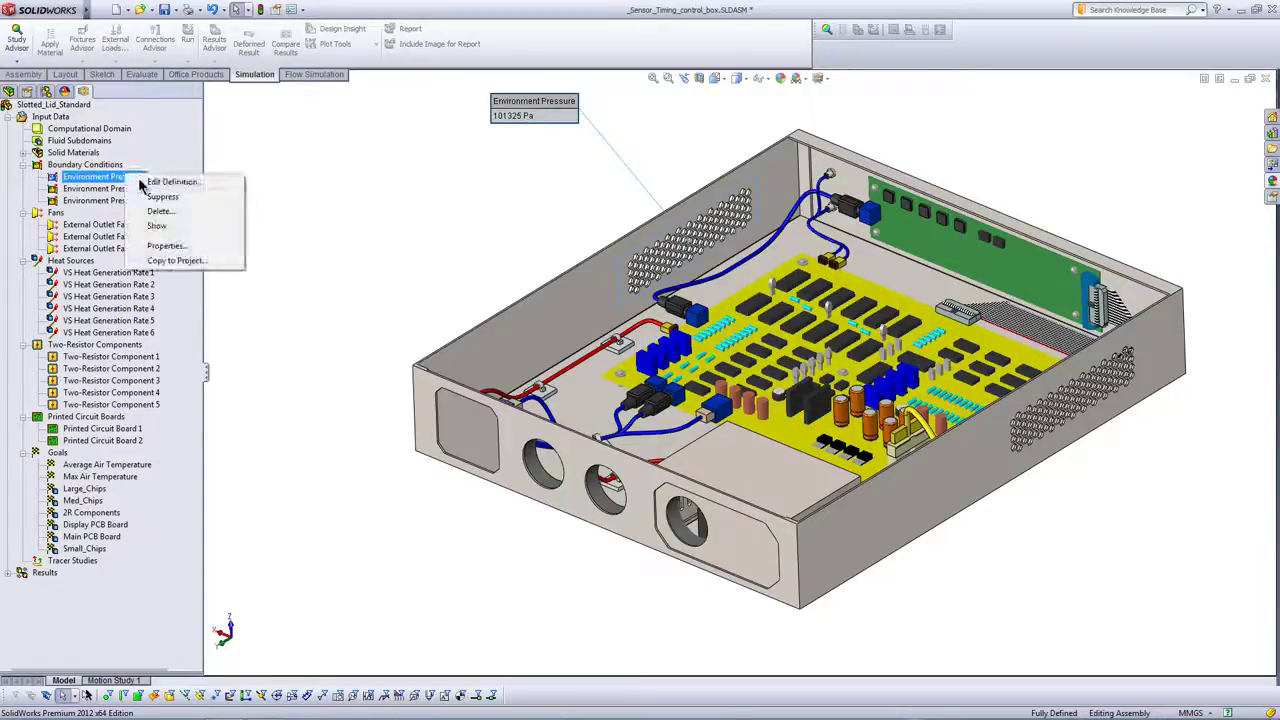
pyautogui.click(150, 182)
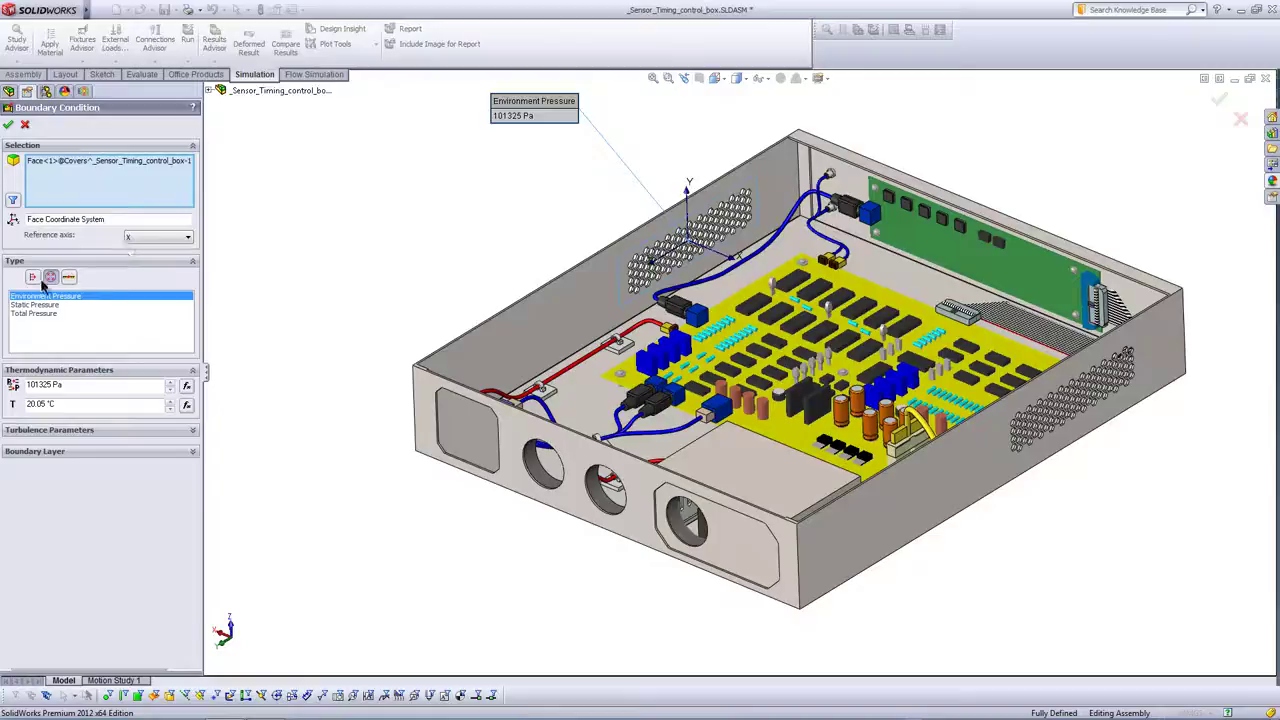
pyautogui.click(33, 277)
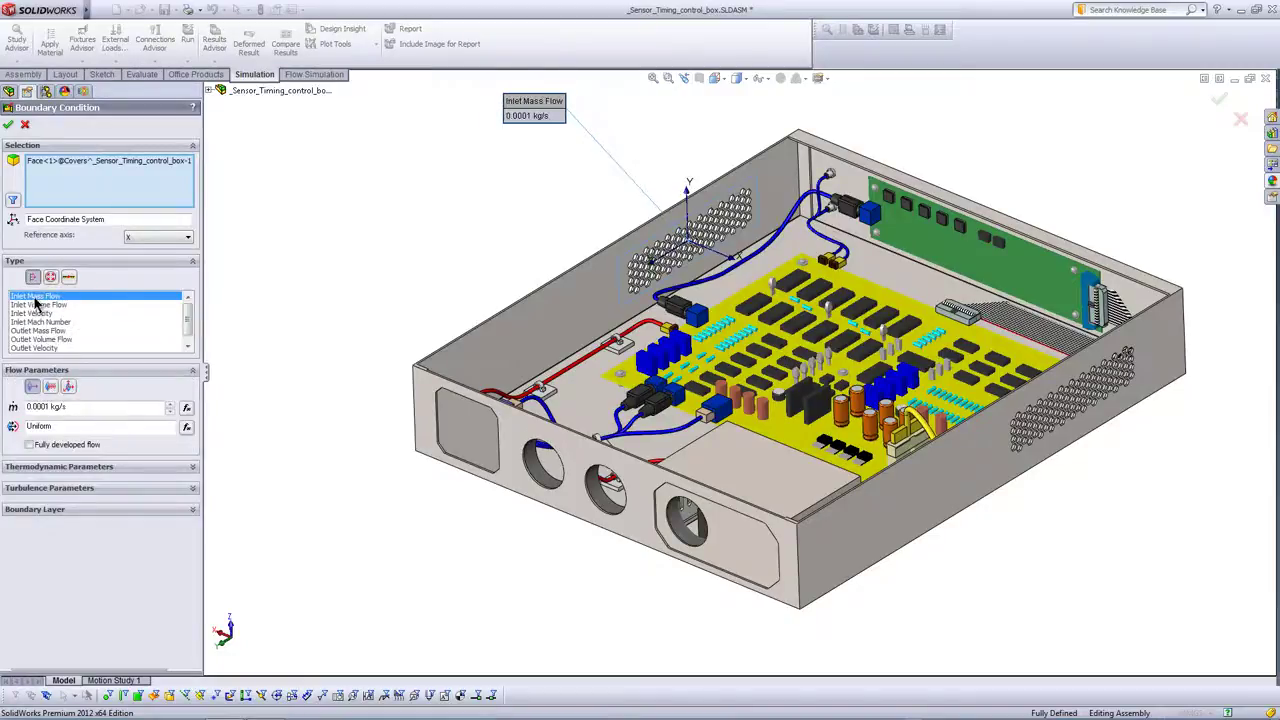
pyautogui.scroll(-1, 187, 331)
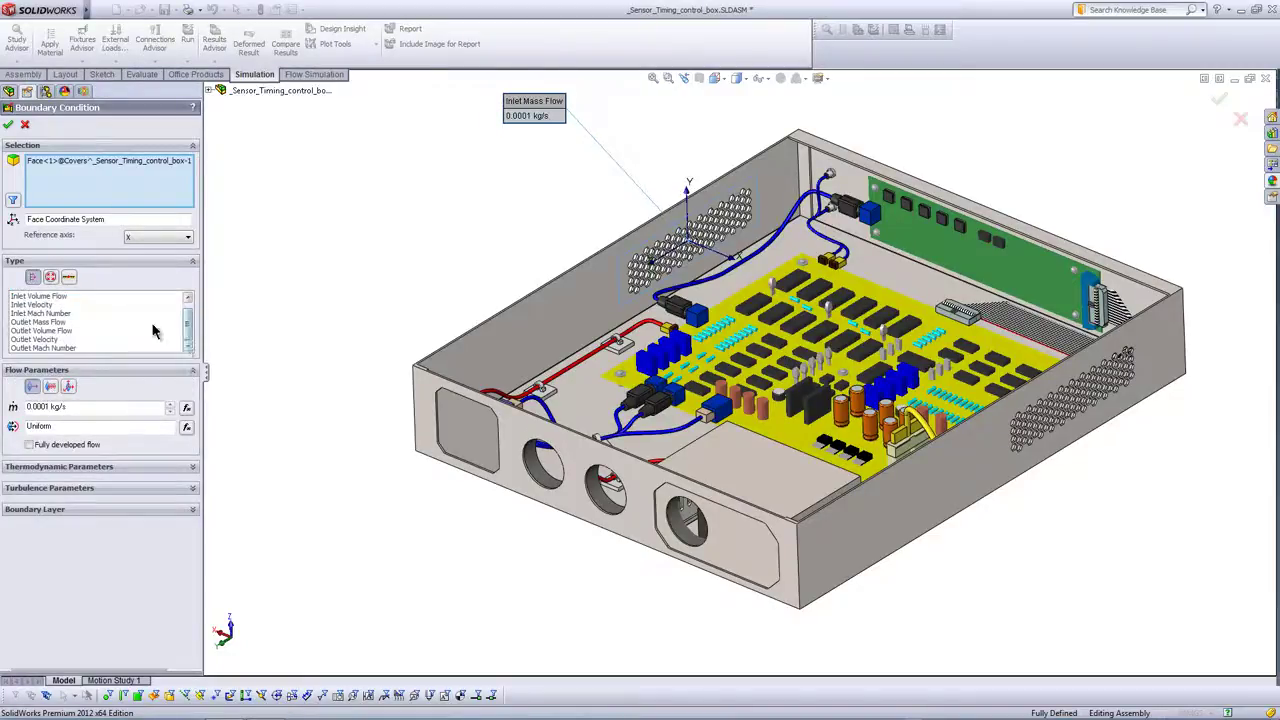
pyautogui.click(66, 278)
pyautogui.click(25, 127)
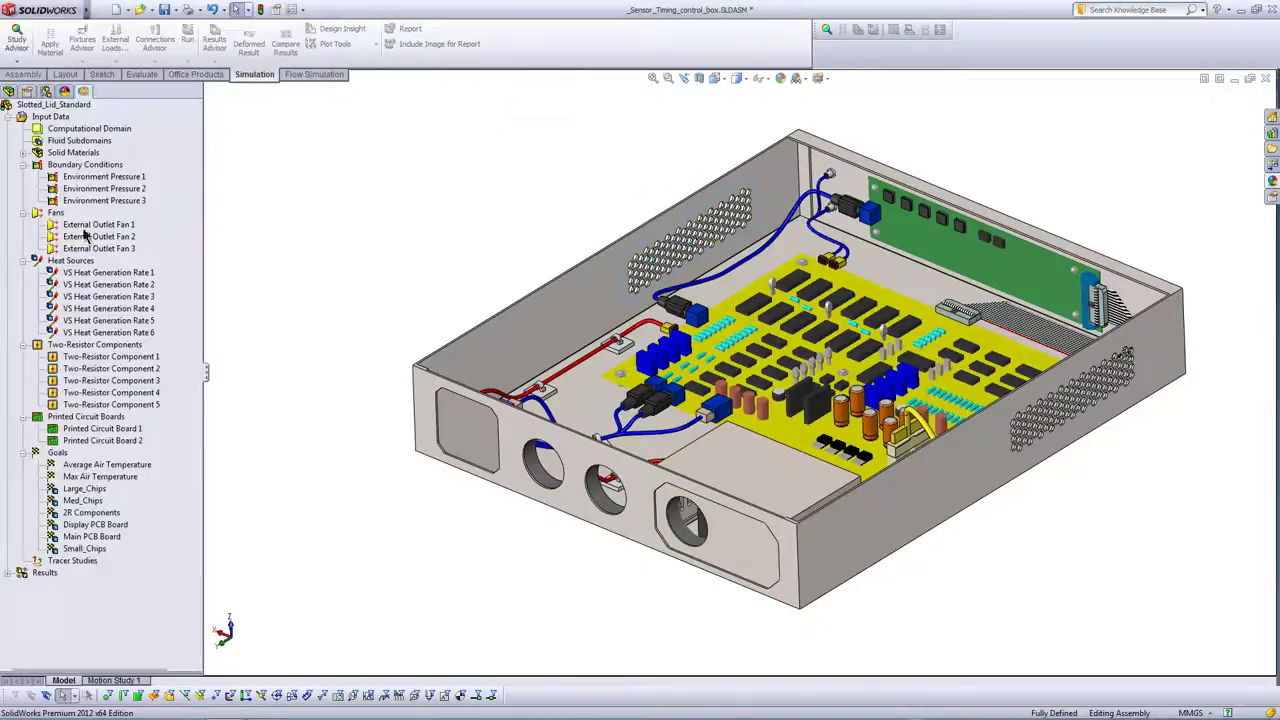
# Locate Environment Pressures 2 and 3 and External Outlet Fan 1 on the model.
pyautogui.click(103, 179)
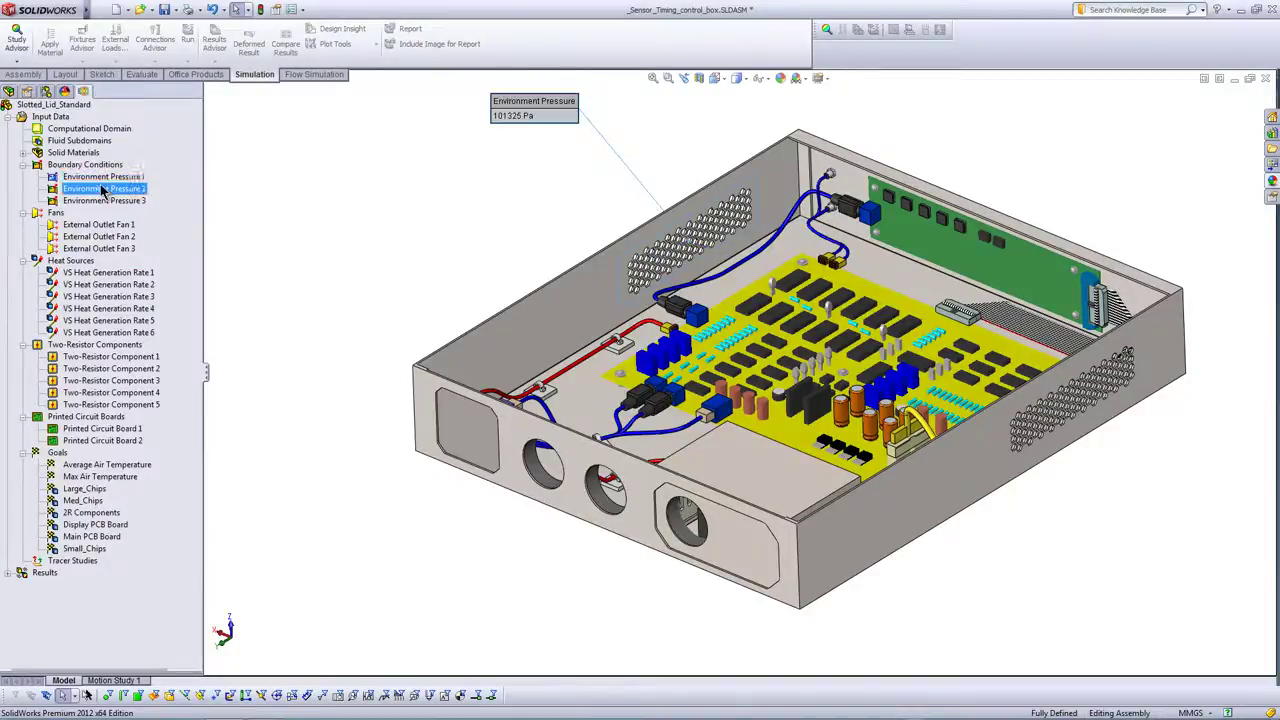
pyautogui.click(103, 201)
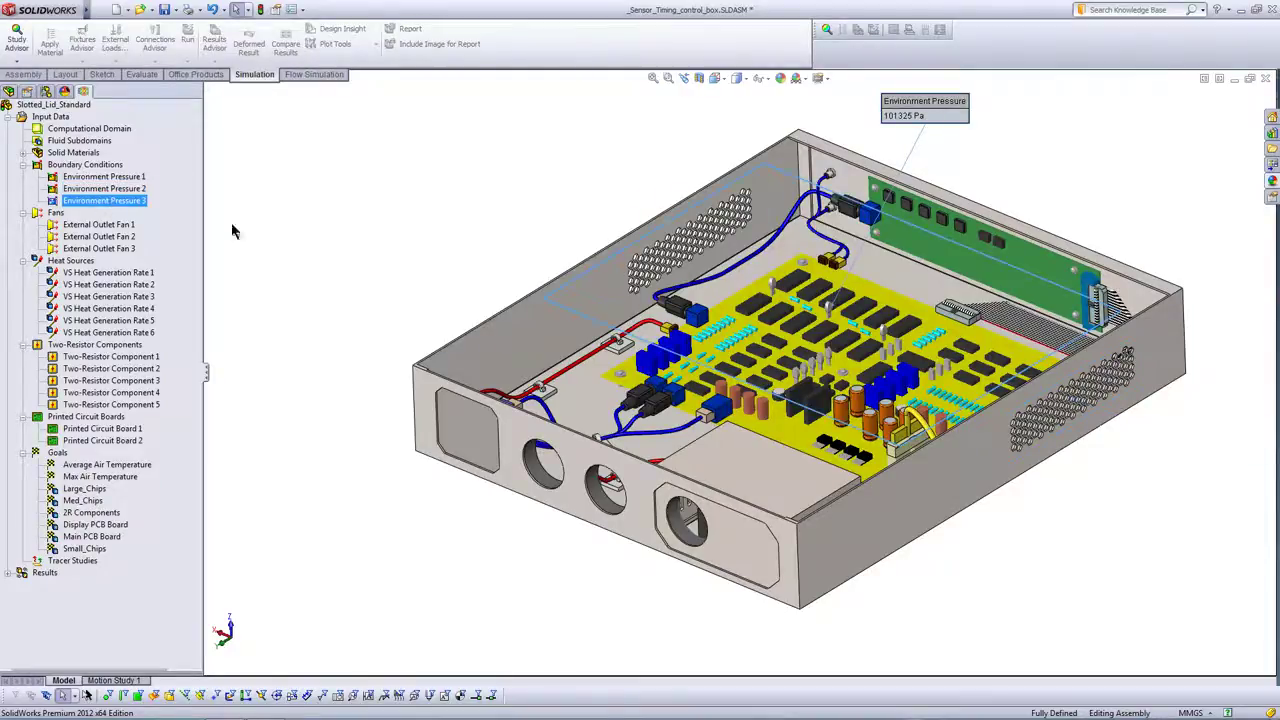
pyautogui.click(25, 165)
pyautogui.click(82, 189)
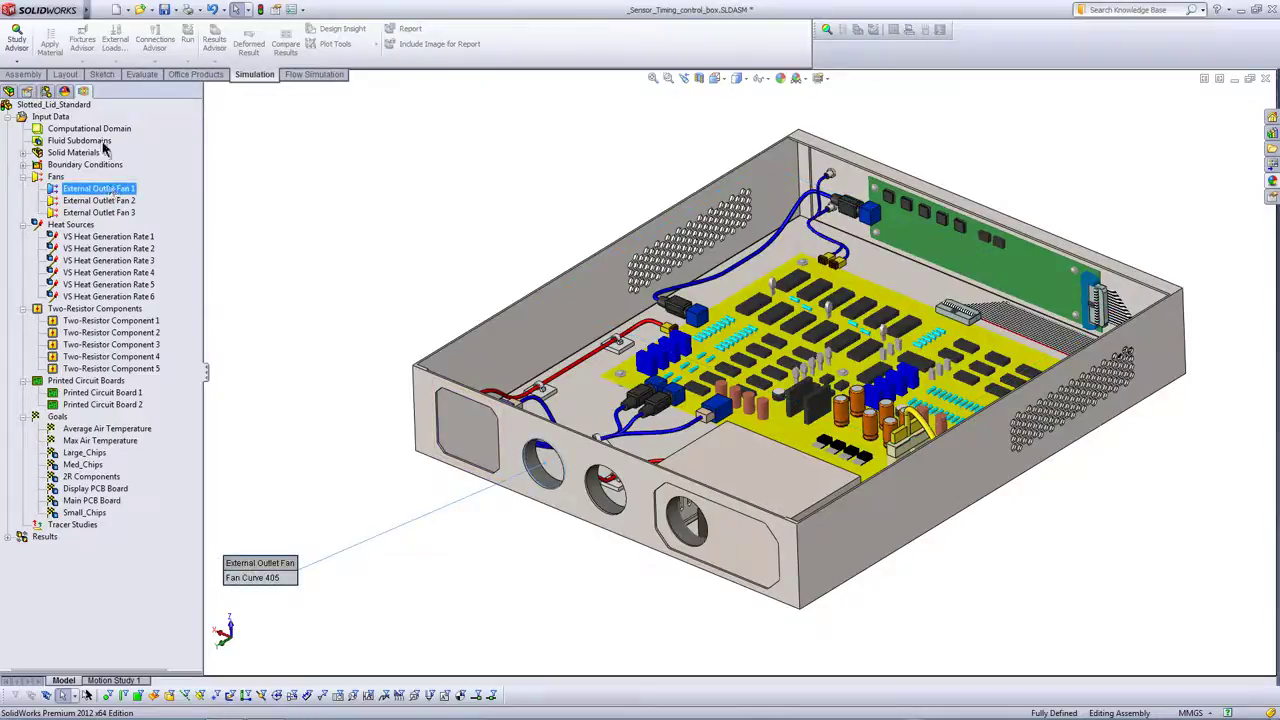
pyautogui.moveTo(45, 10)
pyautogui.click(245, 10)
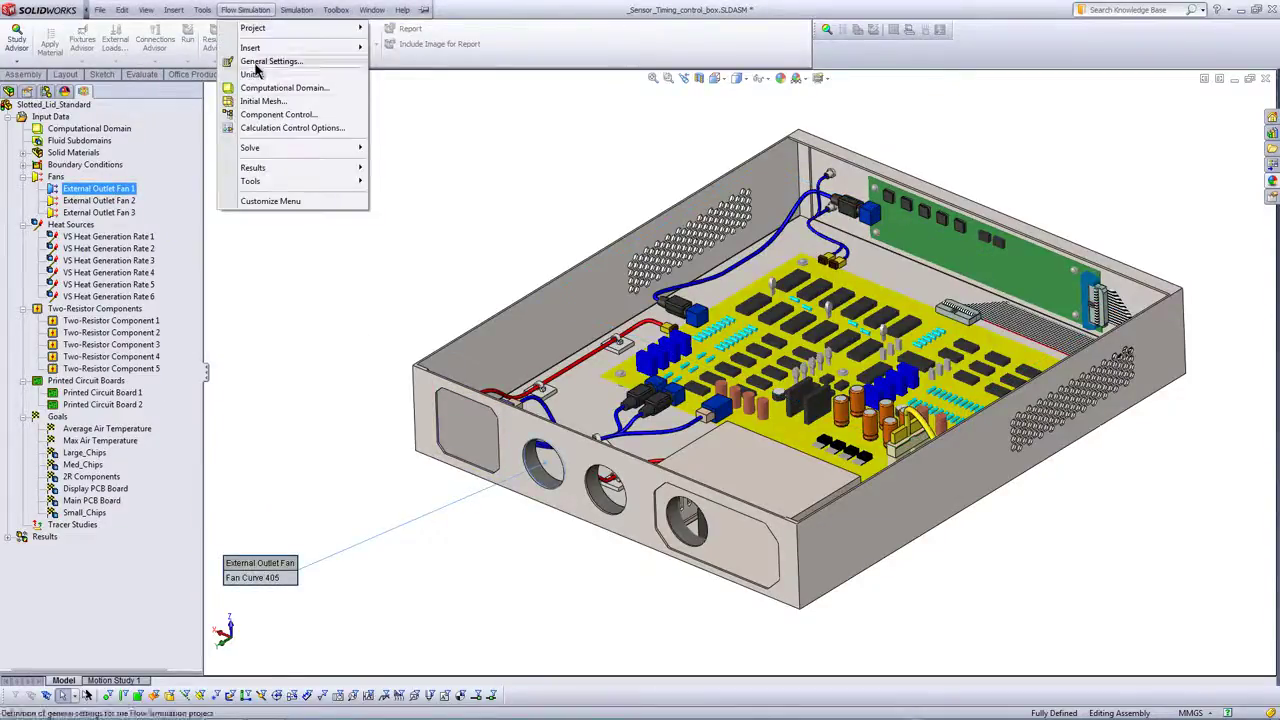
pyautogui.click(420, 181)
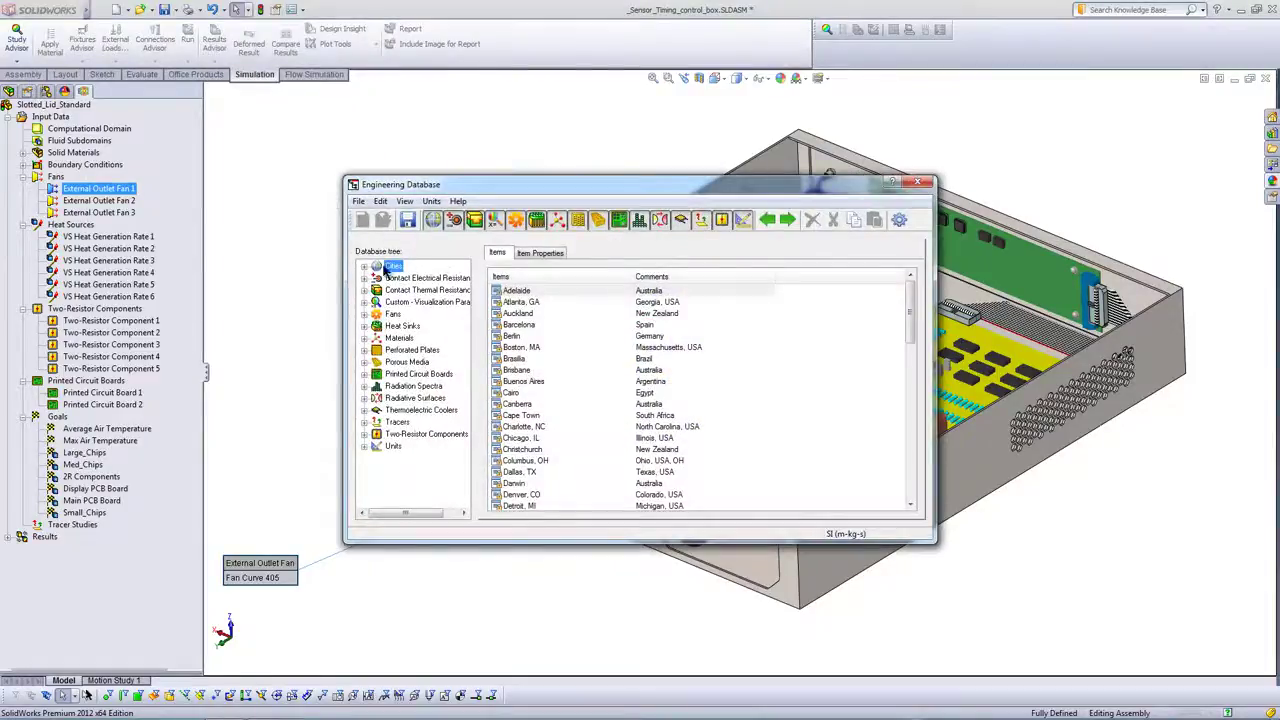
pyautogui.click(364, 314)
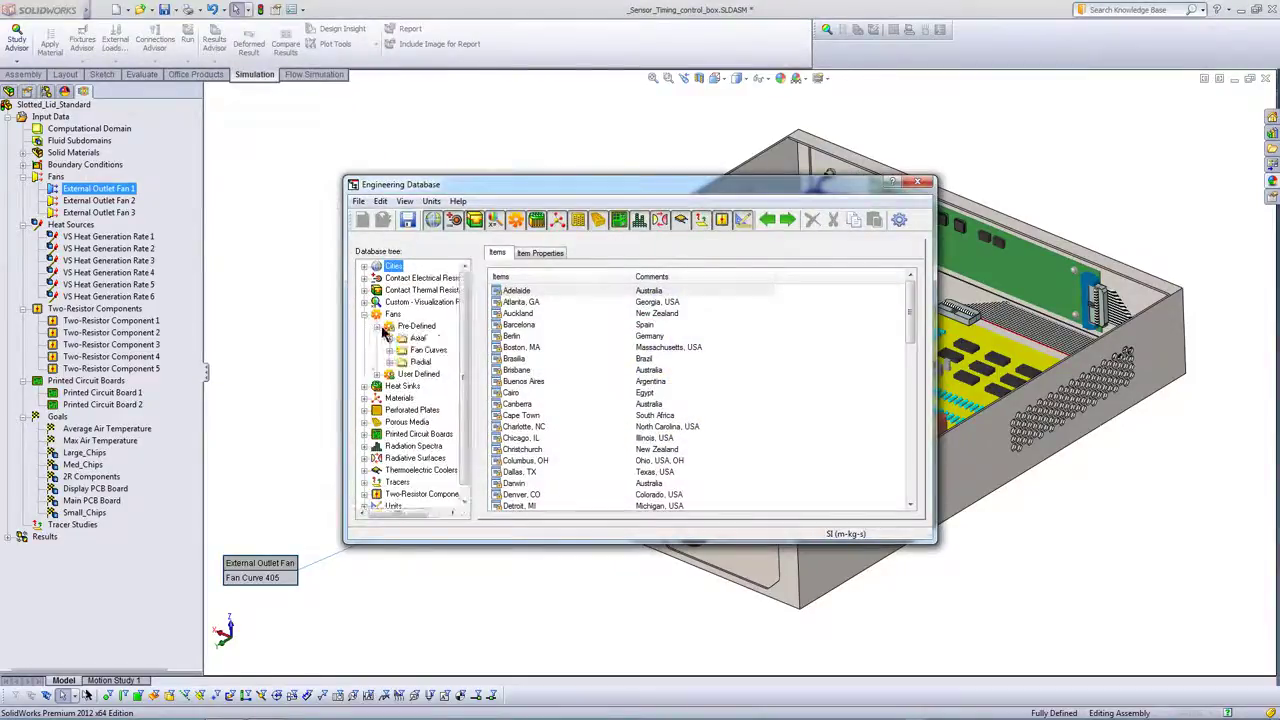
pyautogui.click(389, 338)
pyautogui.click(431, 446)
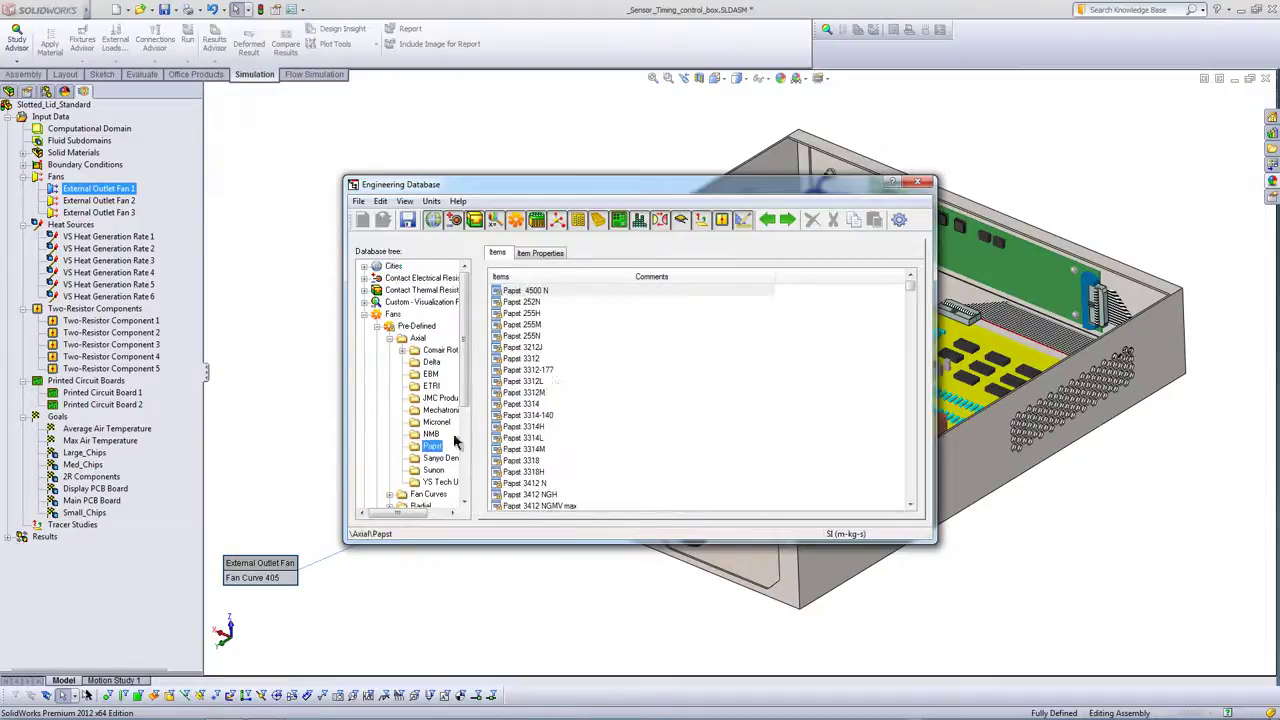
pyautogui.moveTo(910, 292); pyautogui.dragTo(897, 507)
pyautogui.click(543, 255)
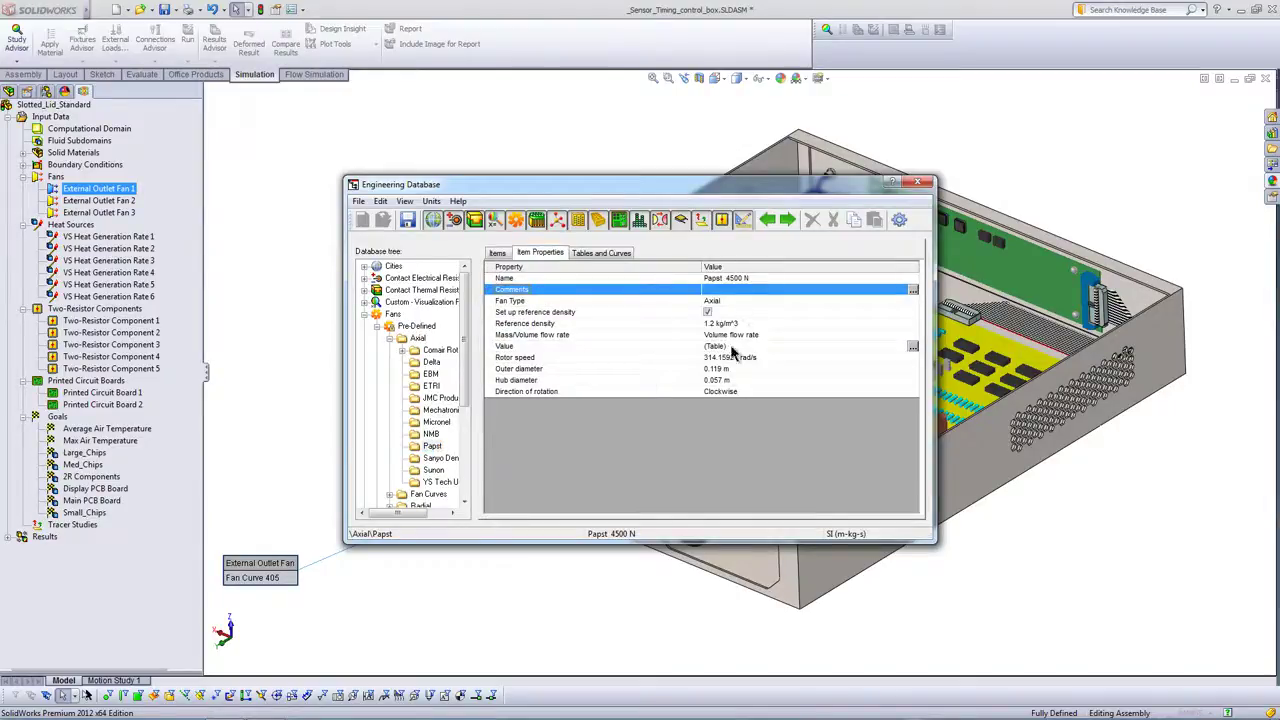
pyautogui.click(603, 253)
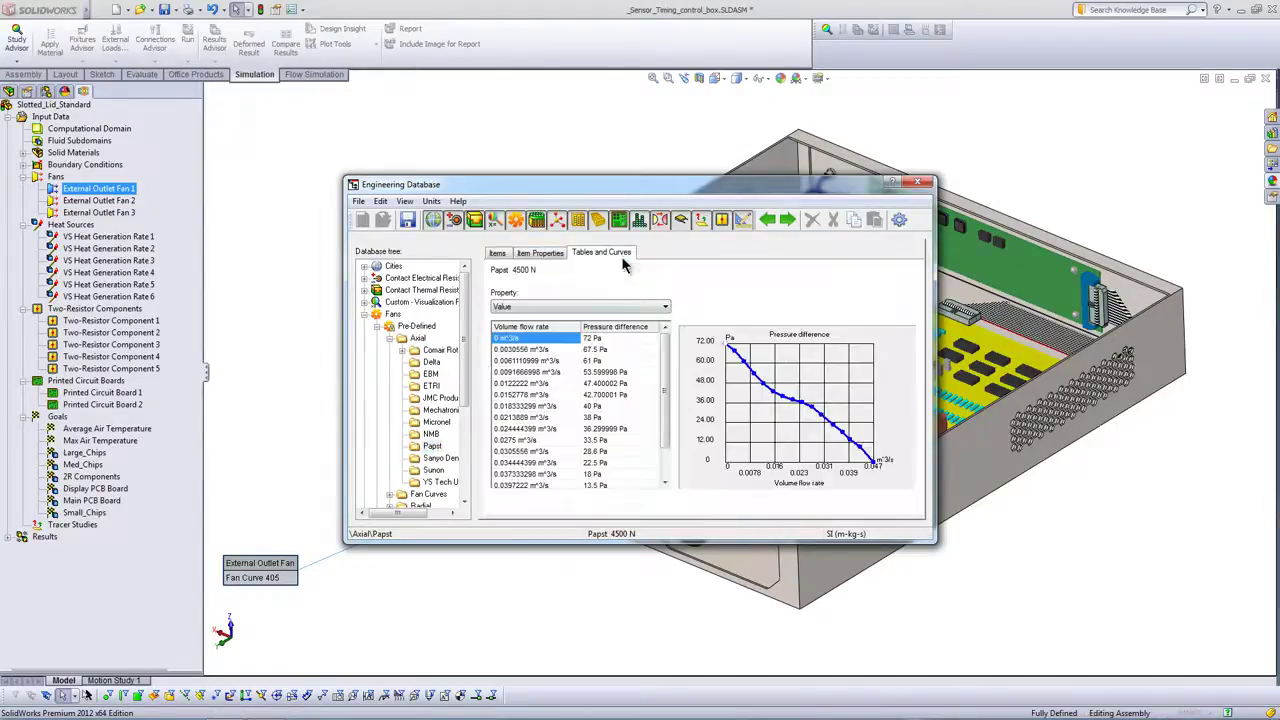
pyautogui.click(432, 362)
pyautogui.click(497, 253)
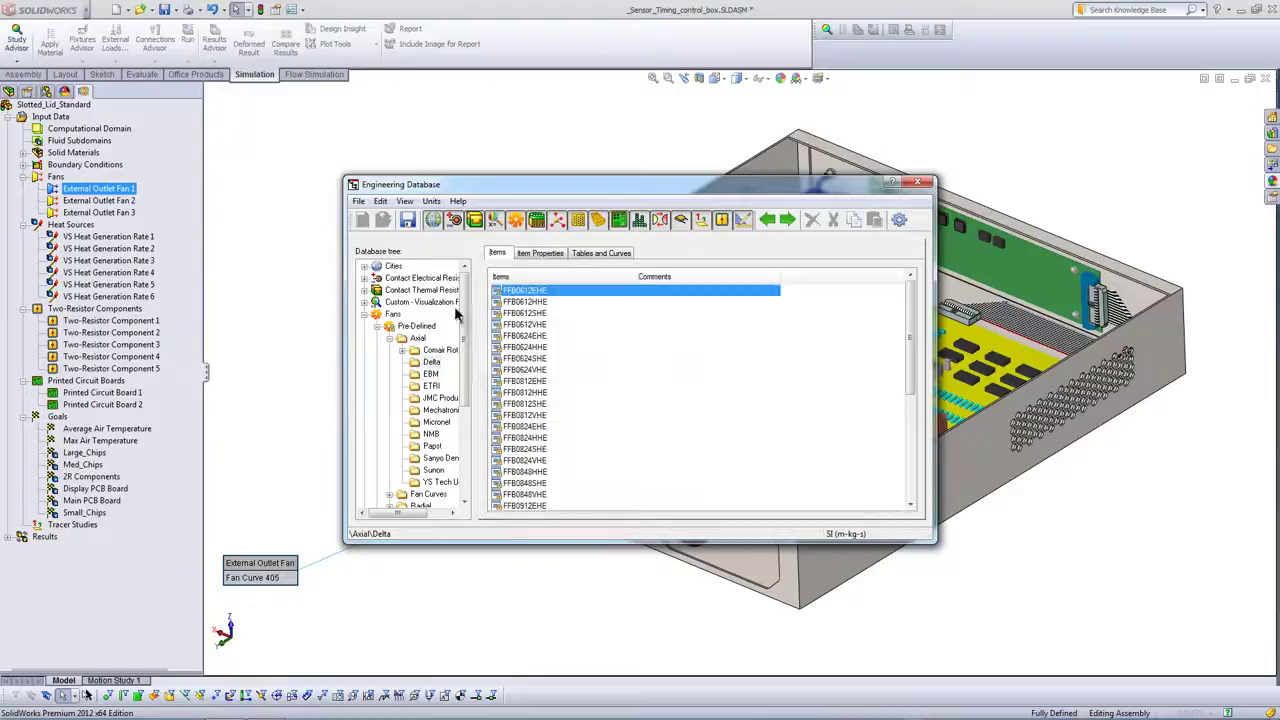
pyautogui.click(431, 385)
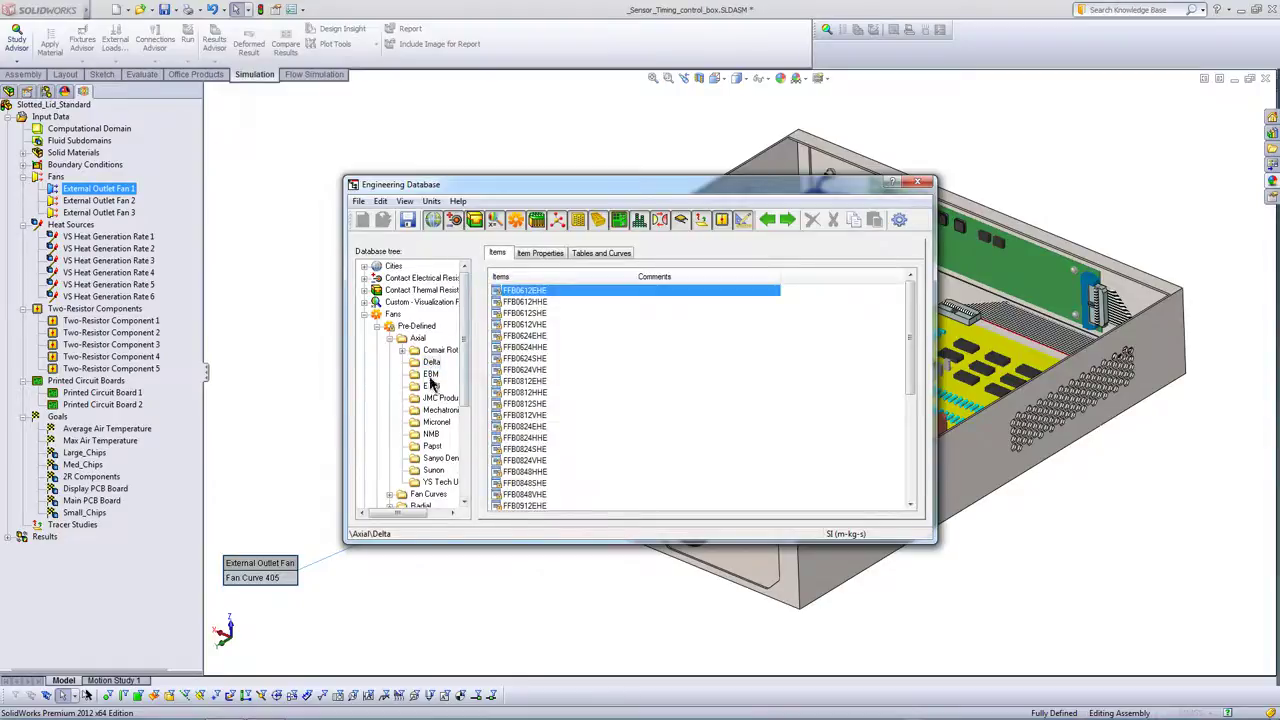
pyautogui.click(364, 314)
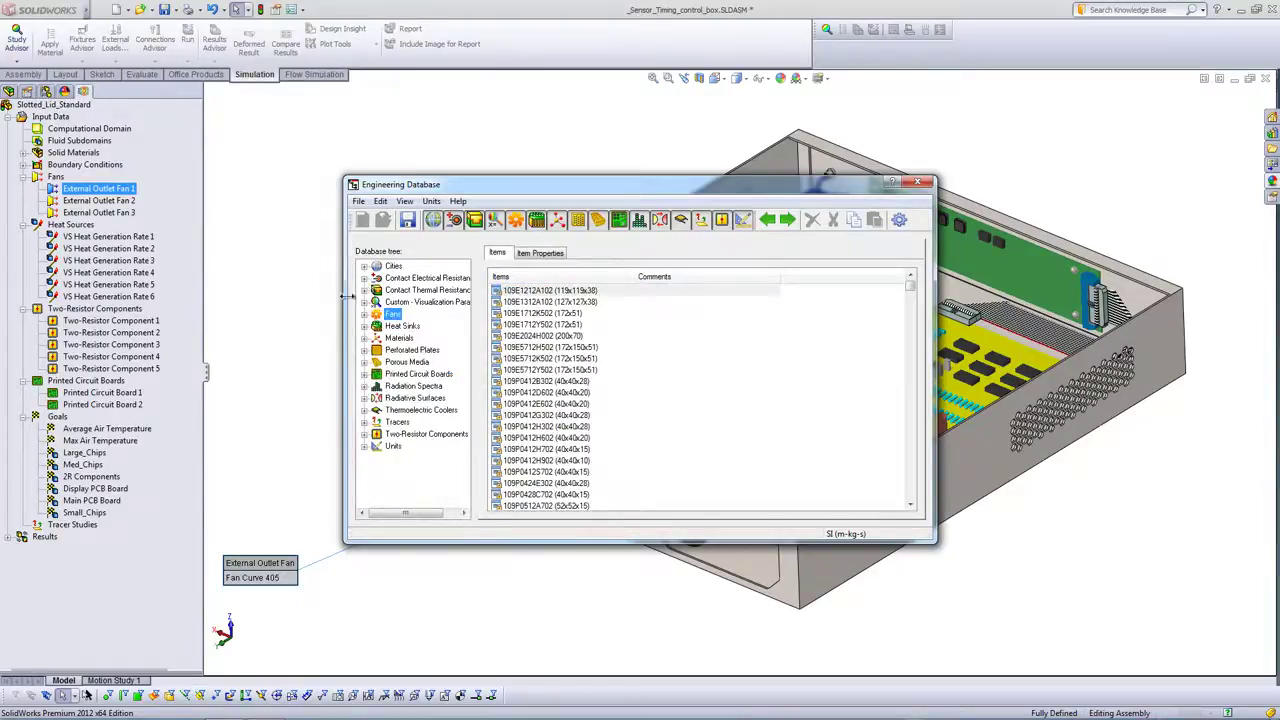
pyautogui.moveTo(343, 296); pyautogui.dragTo(263, 296)
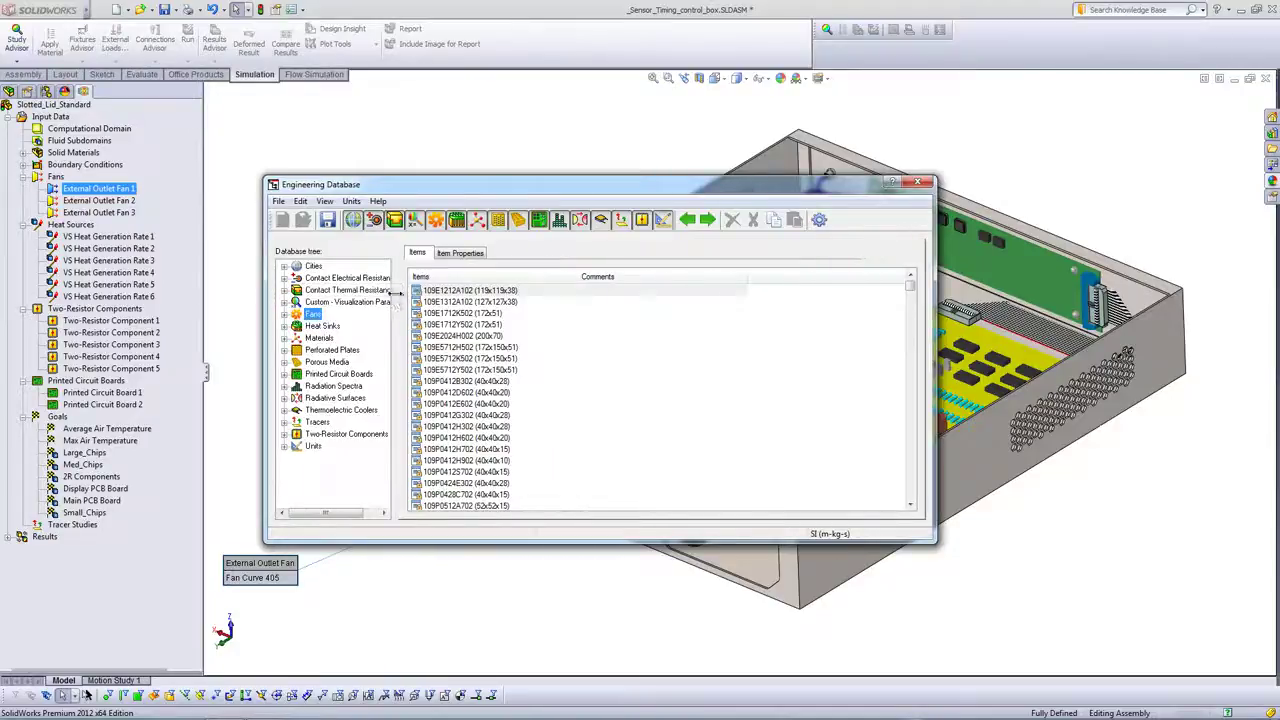
pyautogui.moveTo(446, 297); pyautogui.dragTo(449, 297)
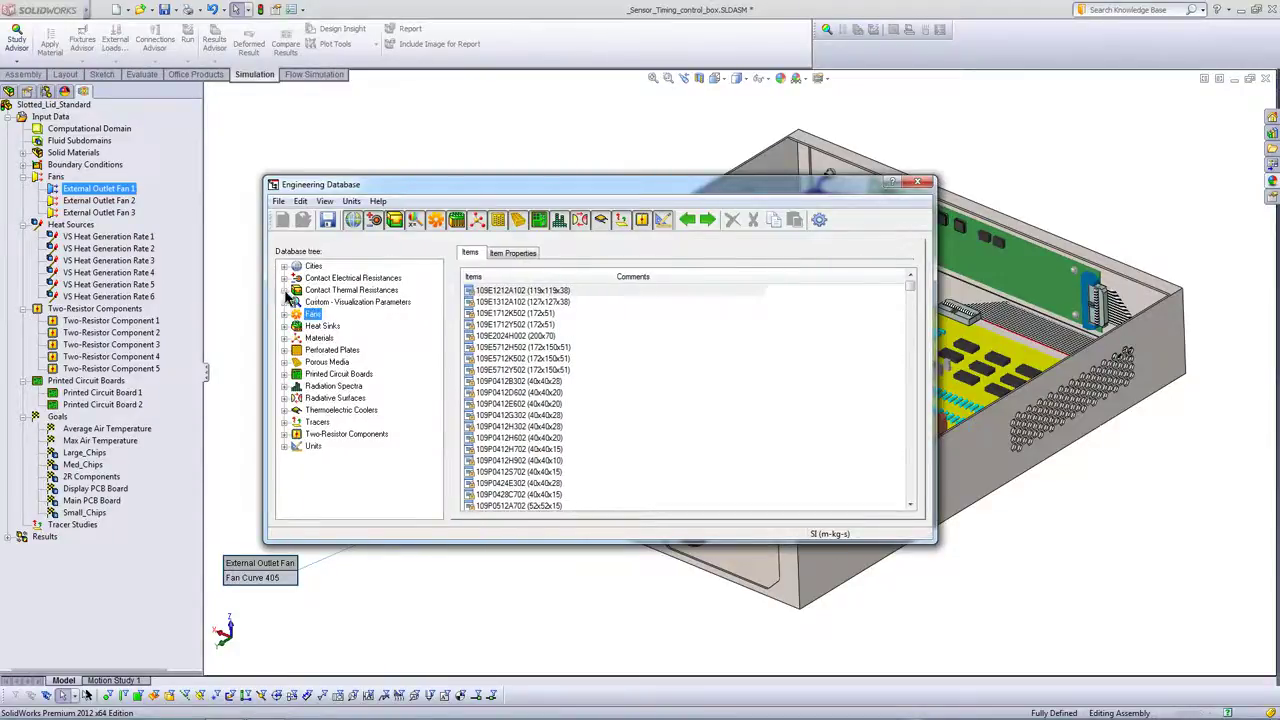
pyautogui.click(284, 290)
pyautogui.click(309, 314)
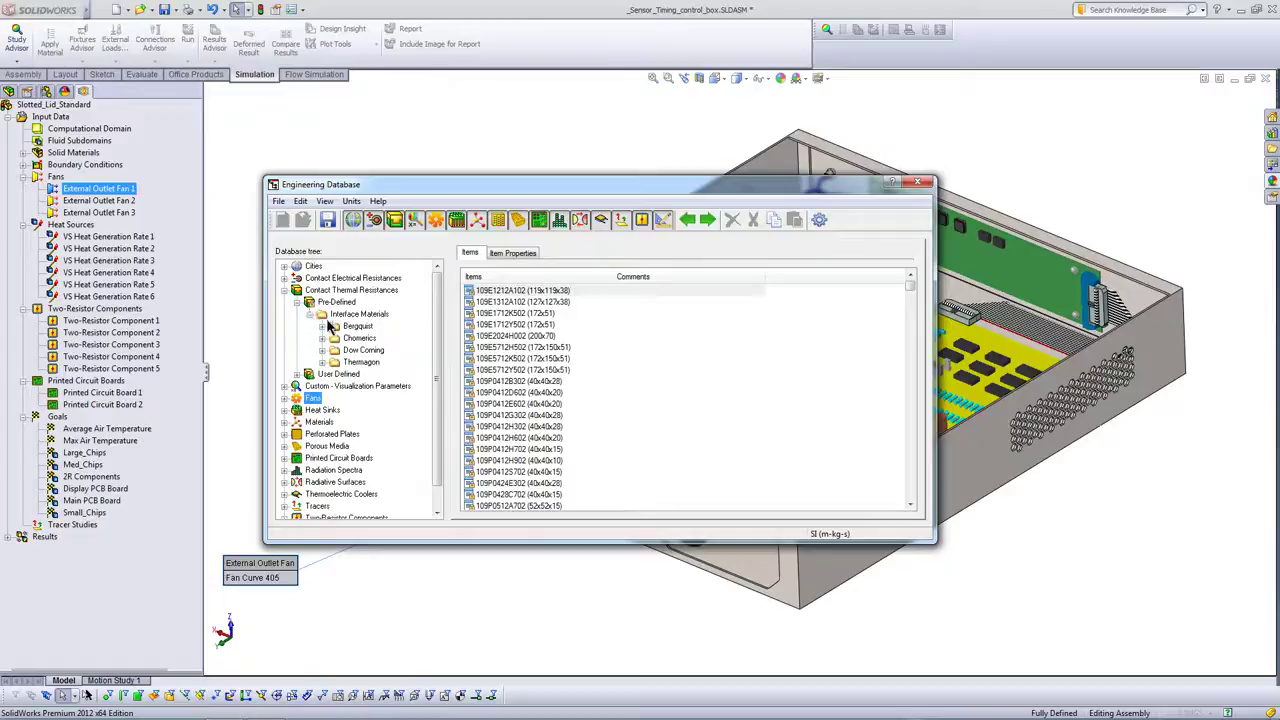
pyautogui.click(345, 327)
pyautogui.click(322, 326)
pyautogui.click(369, 338)
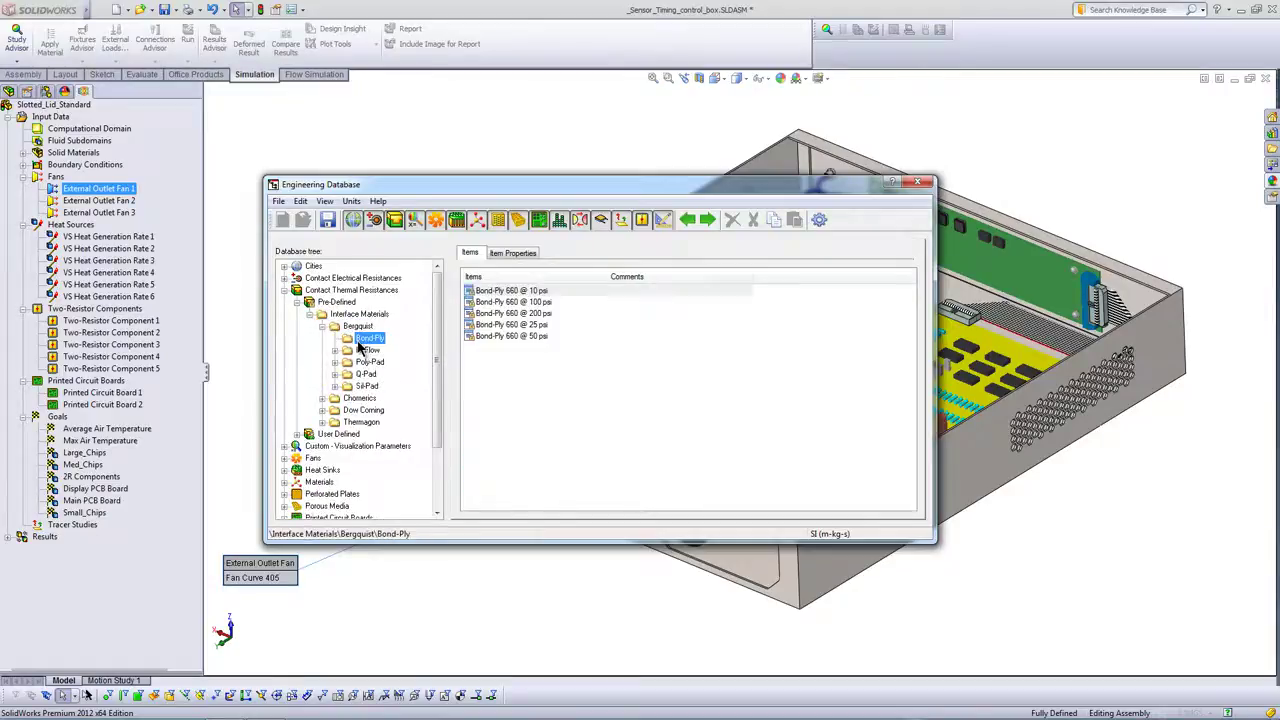
pyautogui.click(284, 290)
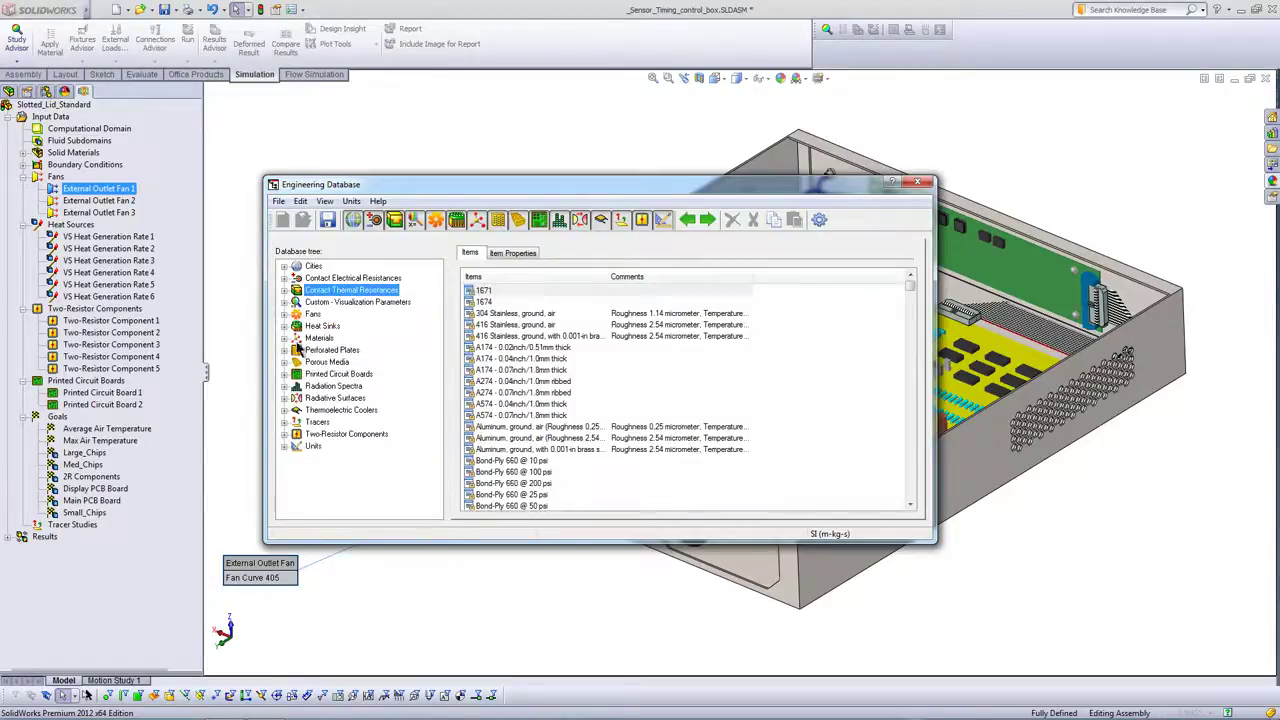
pyautogui.click(284, 434)
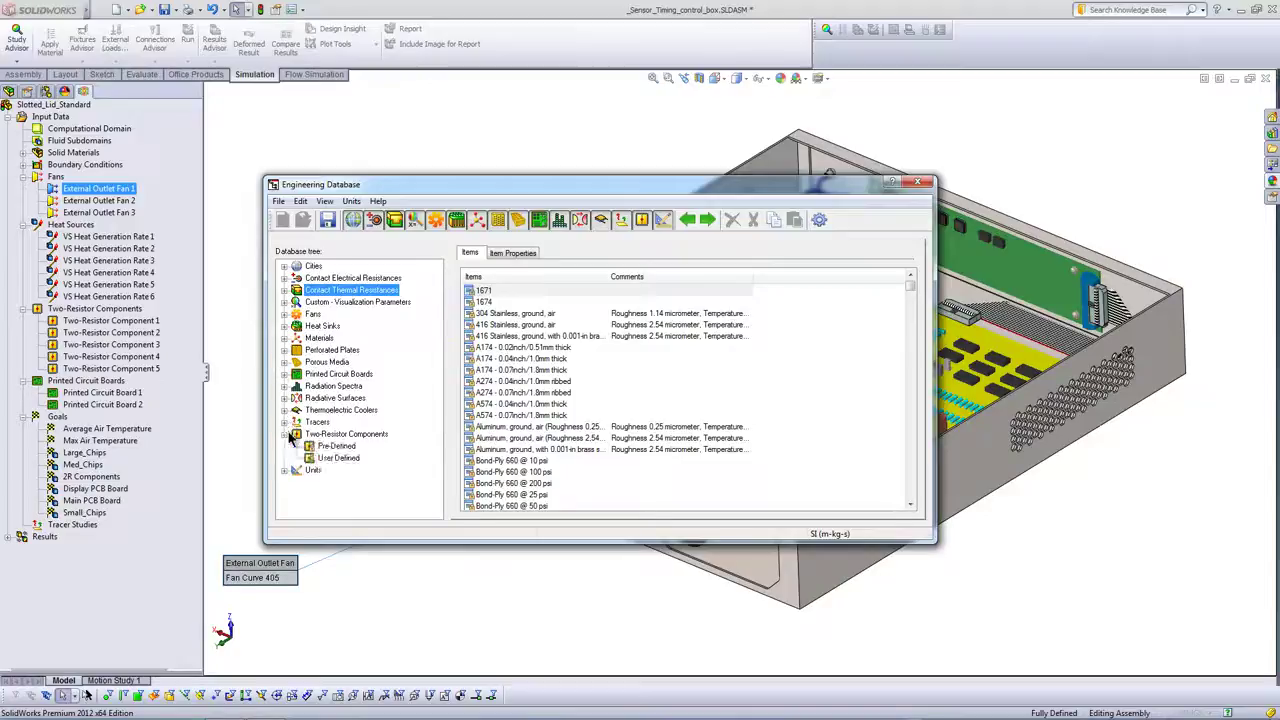
pyautogui.click(318, 446)
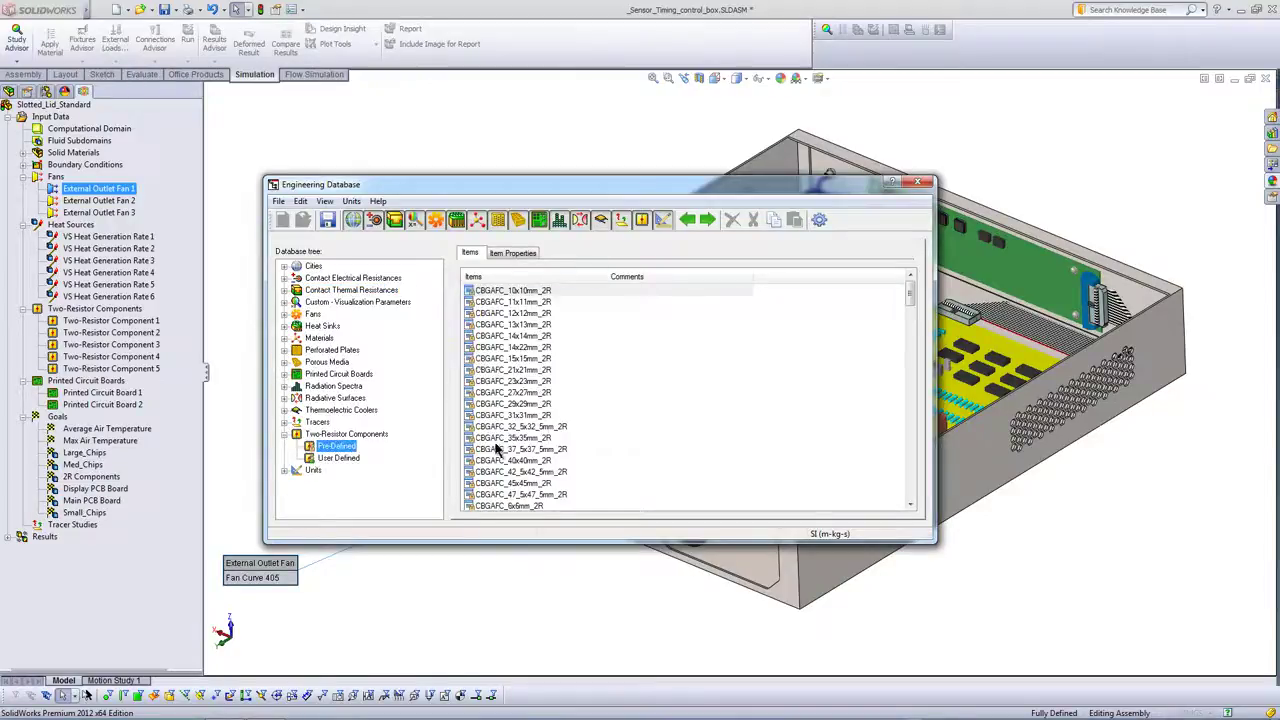
# Locate External Outlet Fans 2 and 3 on the model, then collapse the fans group.
pyautogui.click(926, 186)
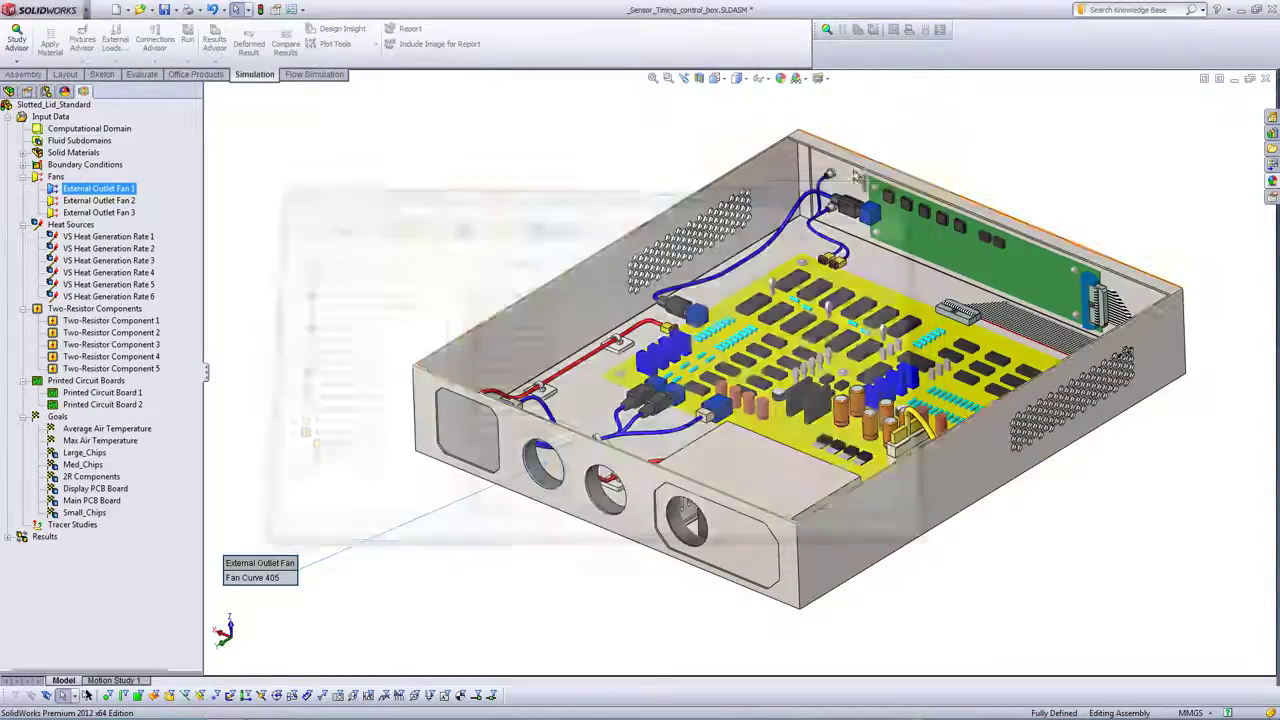
pyautogui.click(100, 202)
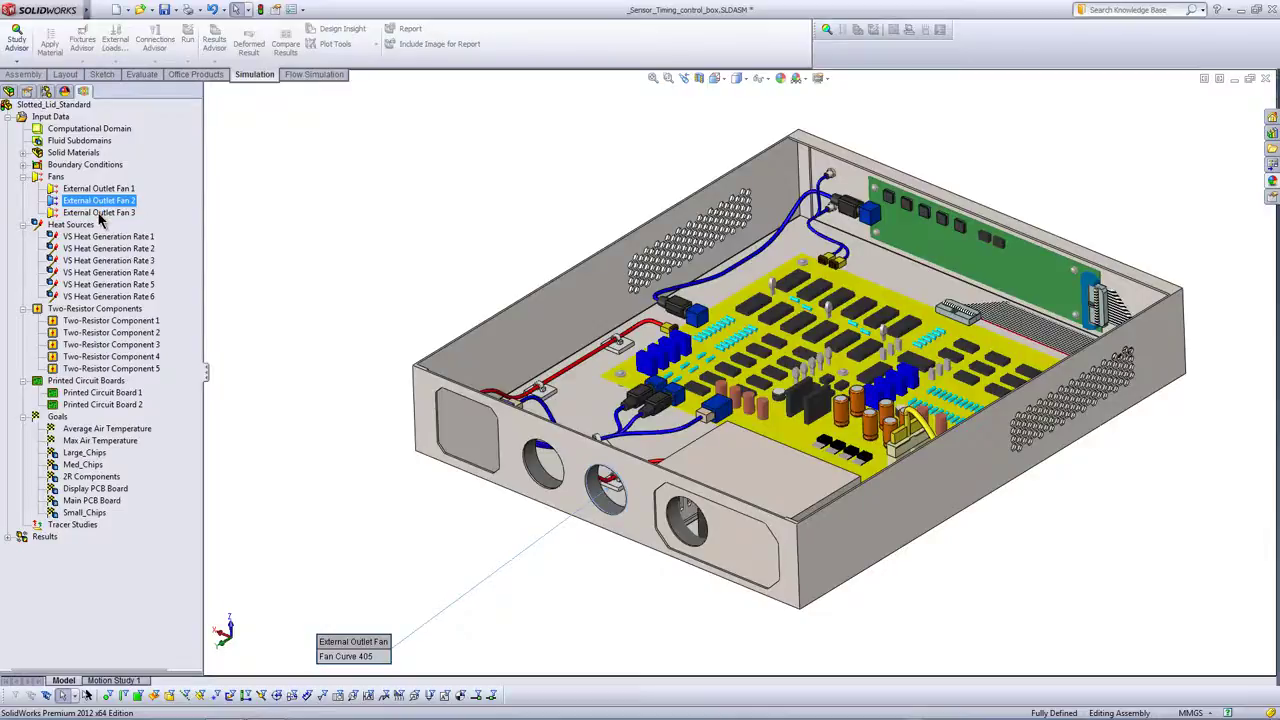
pyautogui.click(99, 213)
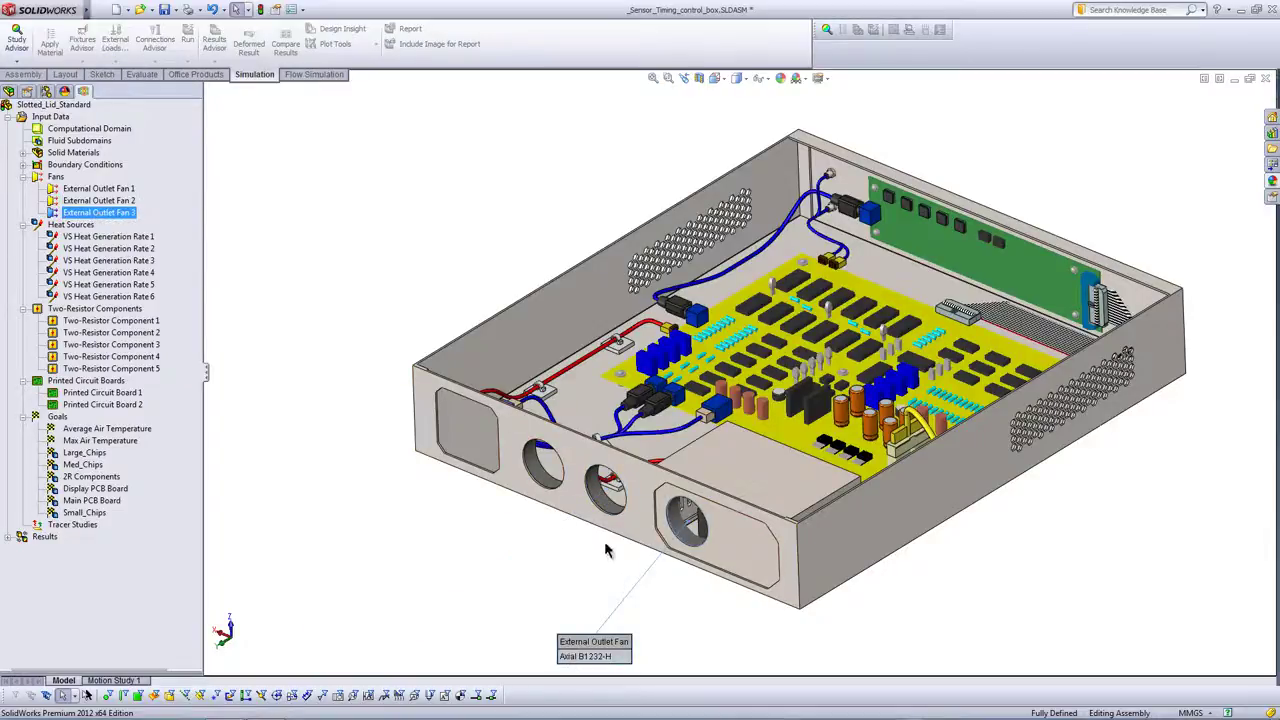
pyautogui.click(23, 177)
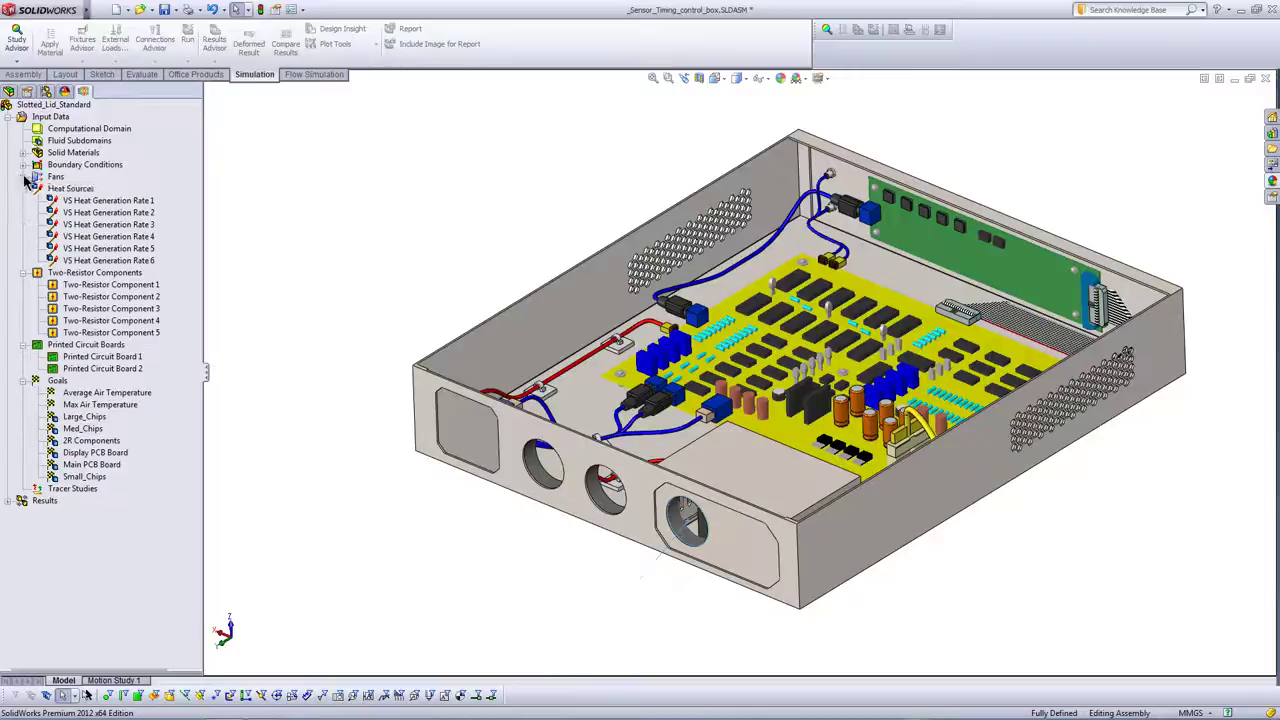
# Read the power of heat sources 1 through 6, then collapse the group.
pyautogui.click(86, 202)
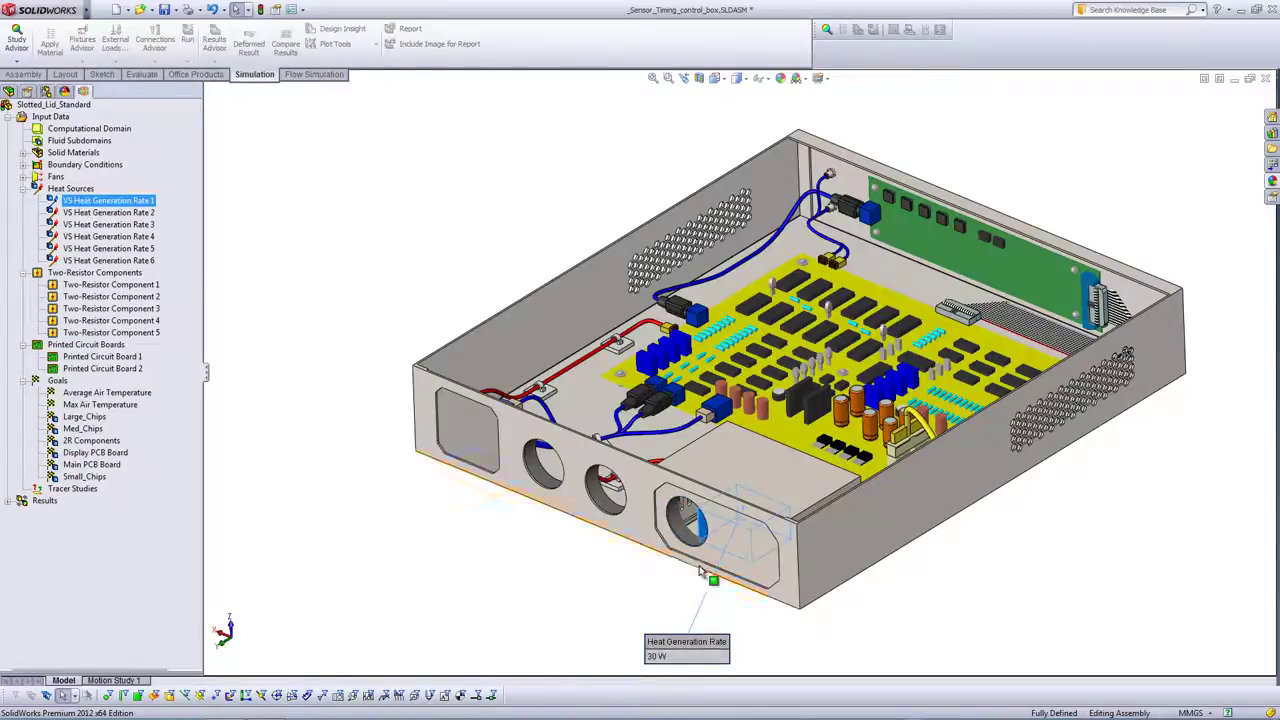
pyautogui.click(144, 213)
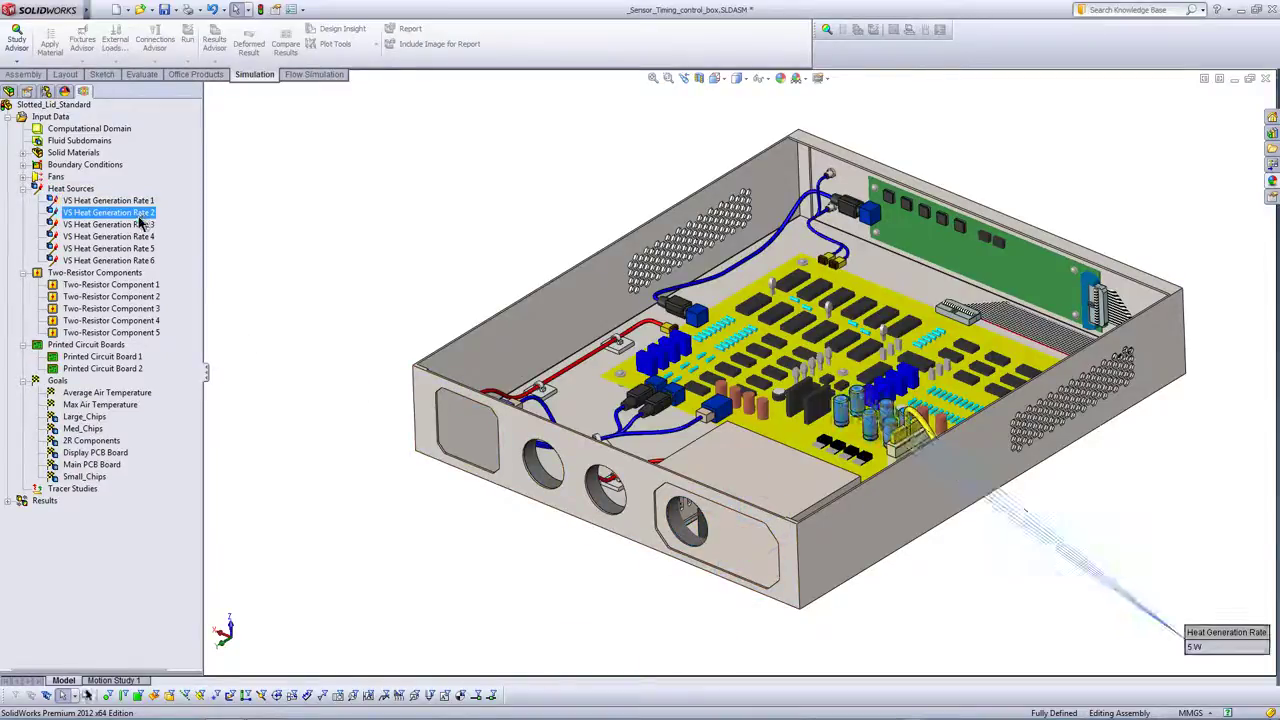
pyautogui.click(134, 227)
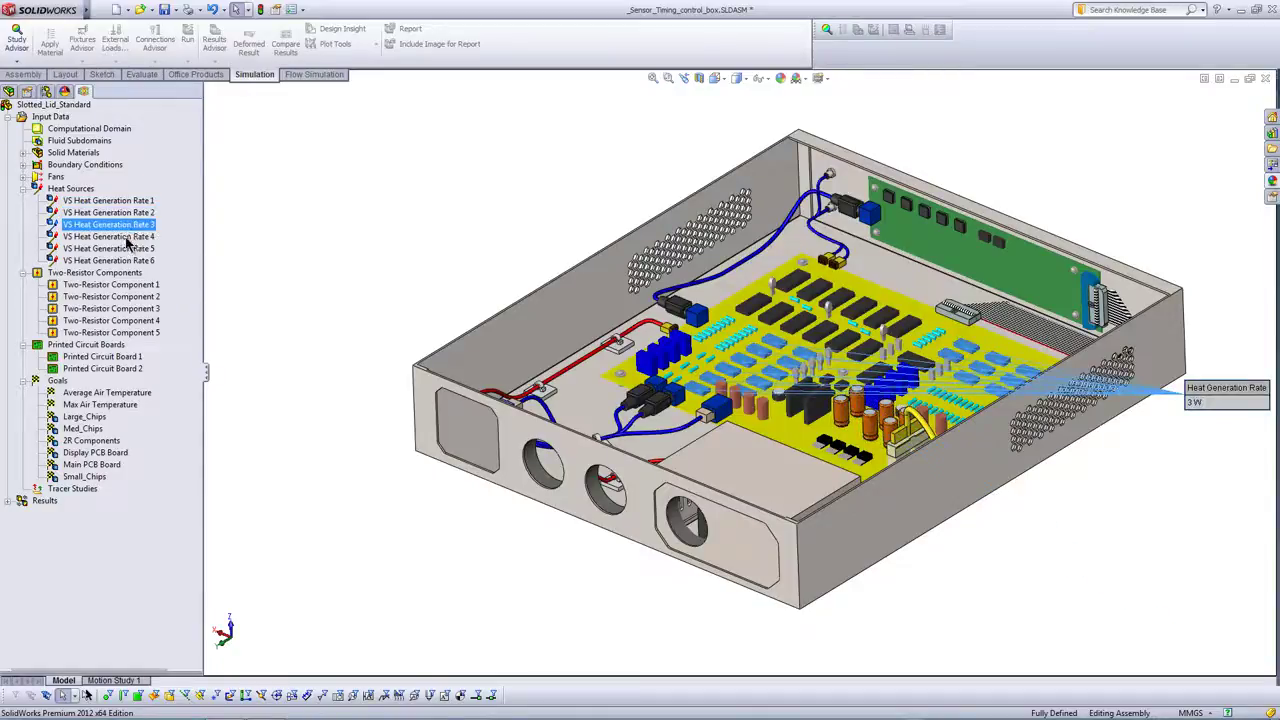
pyautogui.click(126, 238)
pyautogui.click(123, 250)
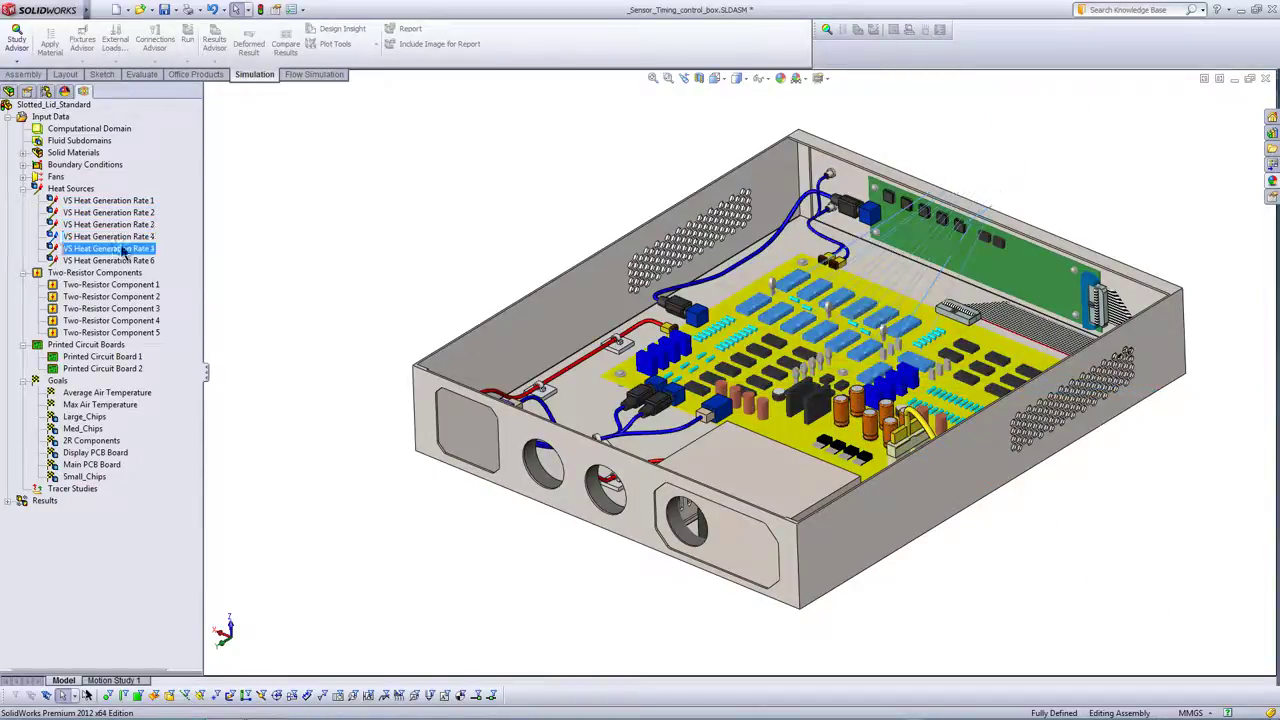
pyautogui.click(118, 262)
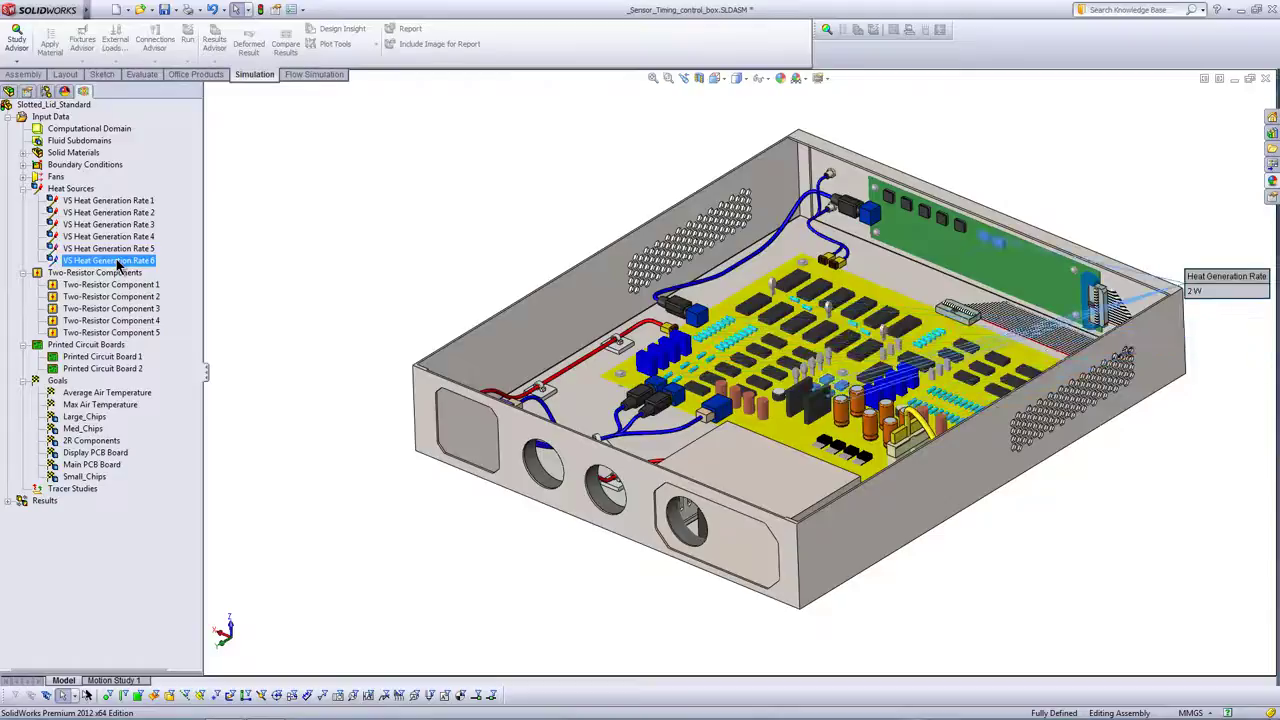
pyautogui.click(24, 189)
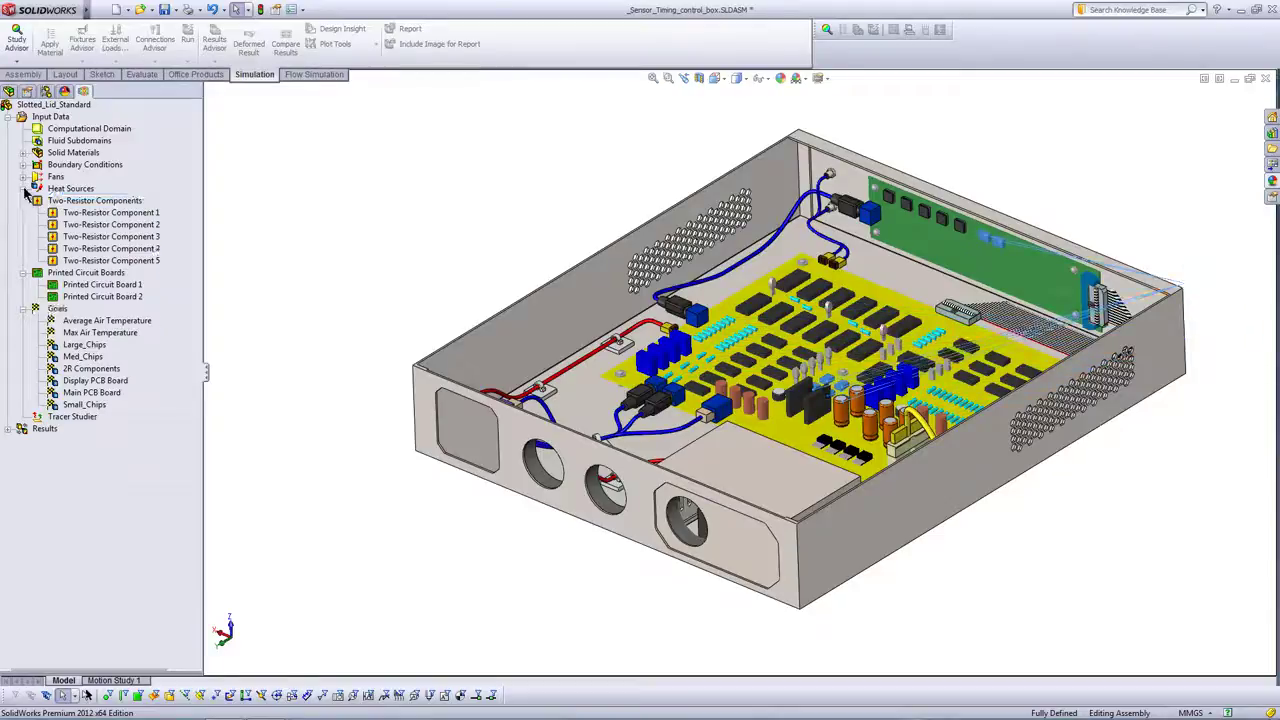
# Review Two-Resistor Component 1's definition: CBGAFC_10x10mm_2R package at 0.5 W, unchanged.
pyautogui.click(89, 216)
pyautogui.rightClick(89, 216)
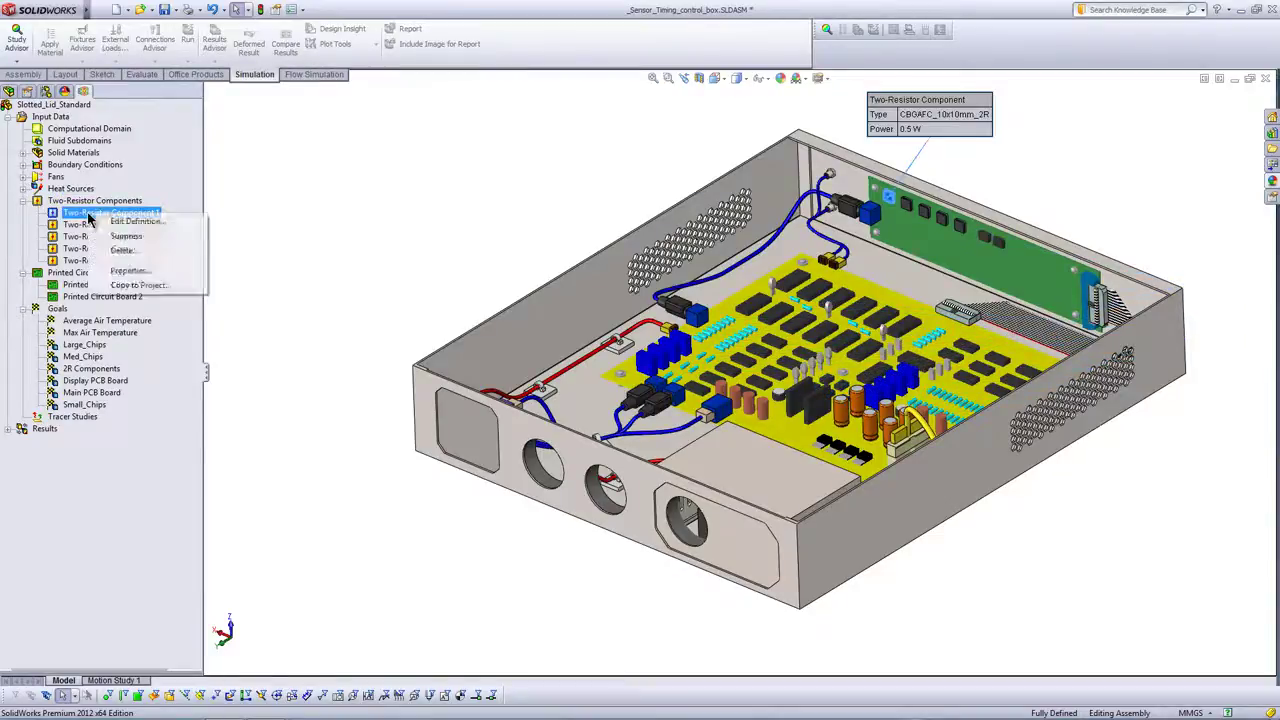
pyautogui.click(102, 221)
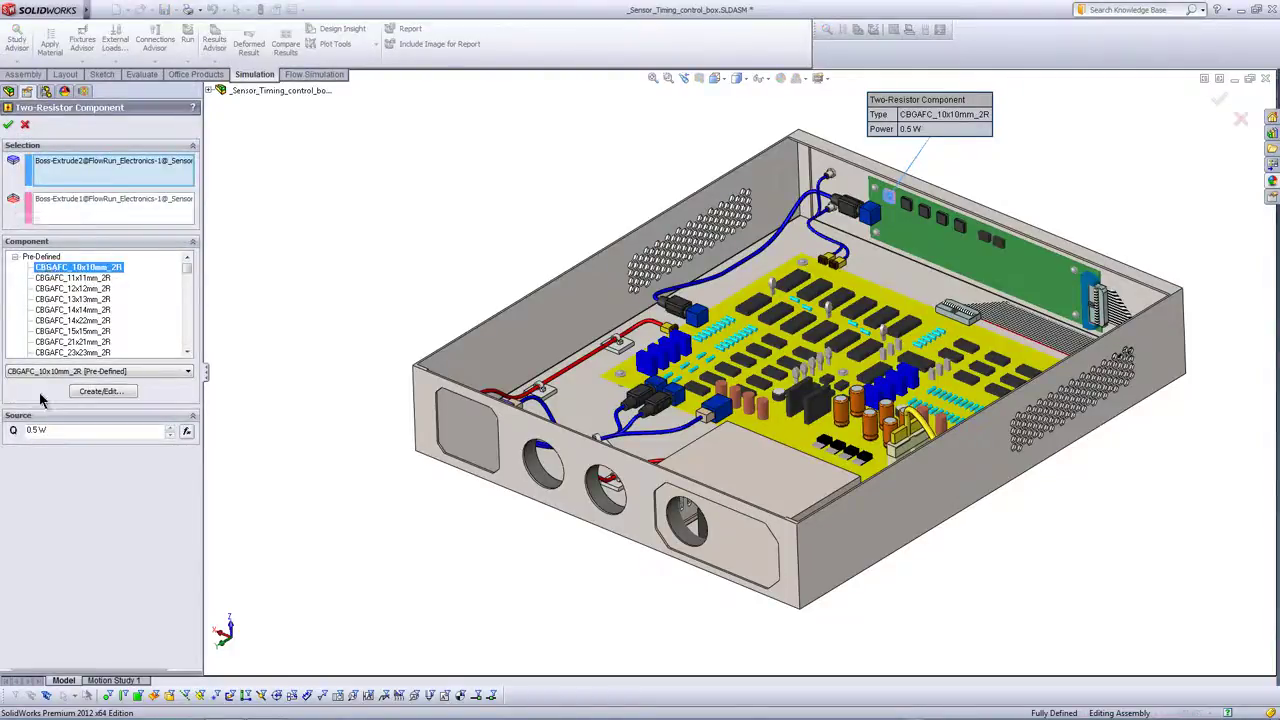
pyautogui.click(25, 127)
# Open Printed Circuit Board 1's definition and its board type in the engineering database.
pyautogui.click(23, 200)
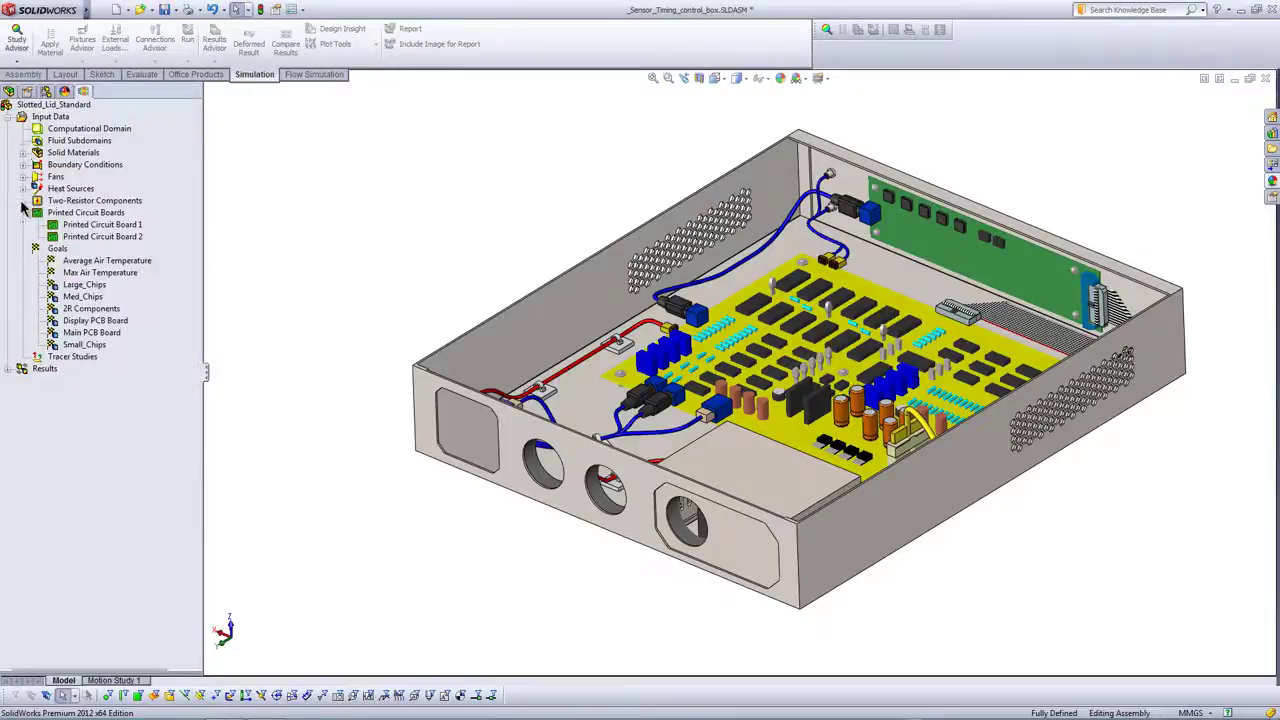
pyautogui.click(87, 227)
pyautogui.rightClick(109, 227)
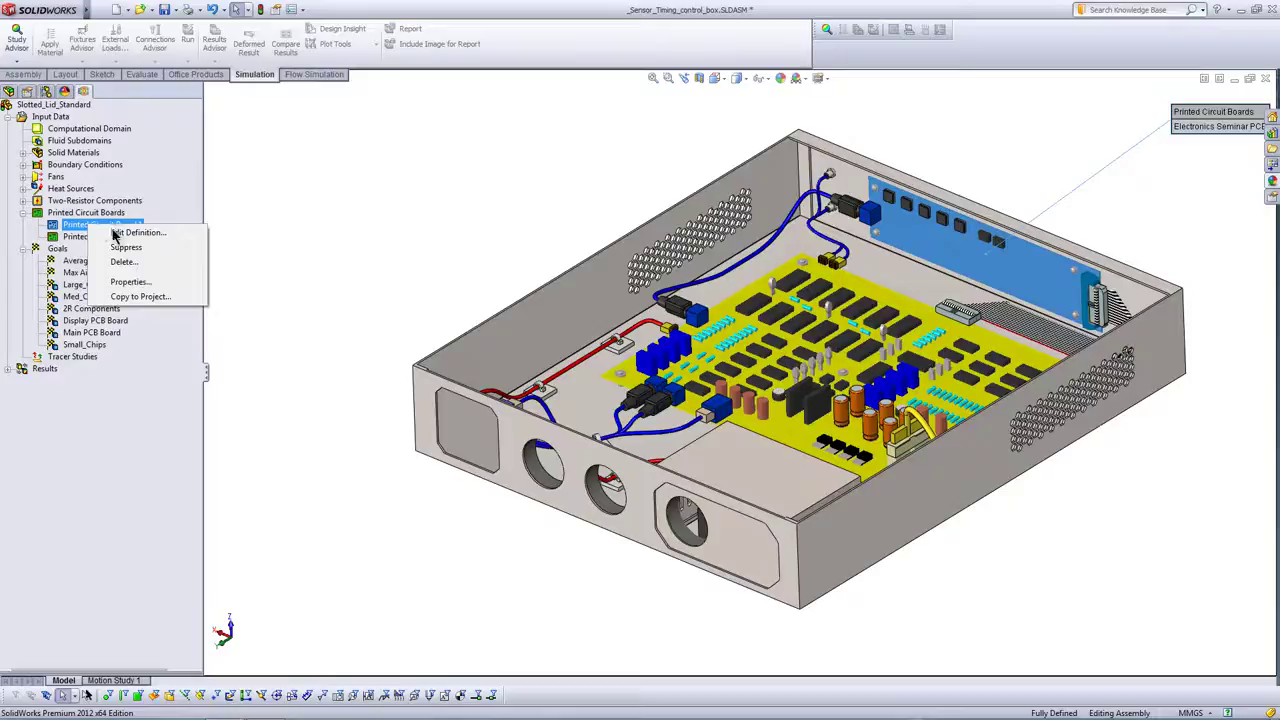
pyautogui.click(125, 232)
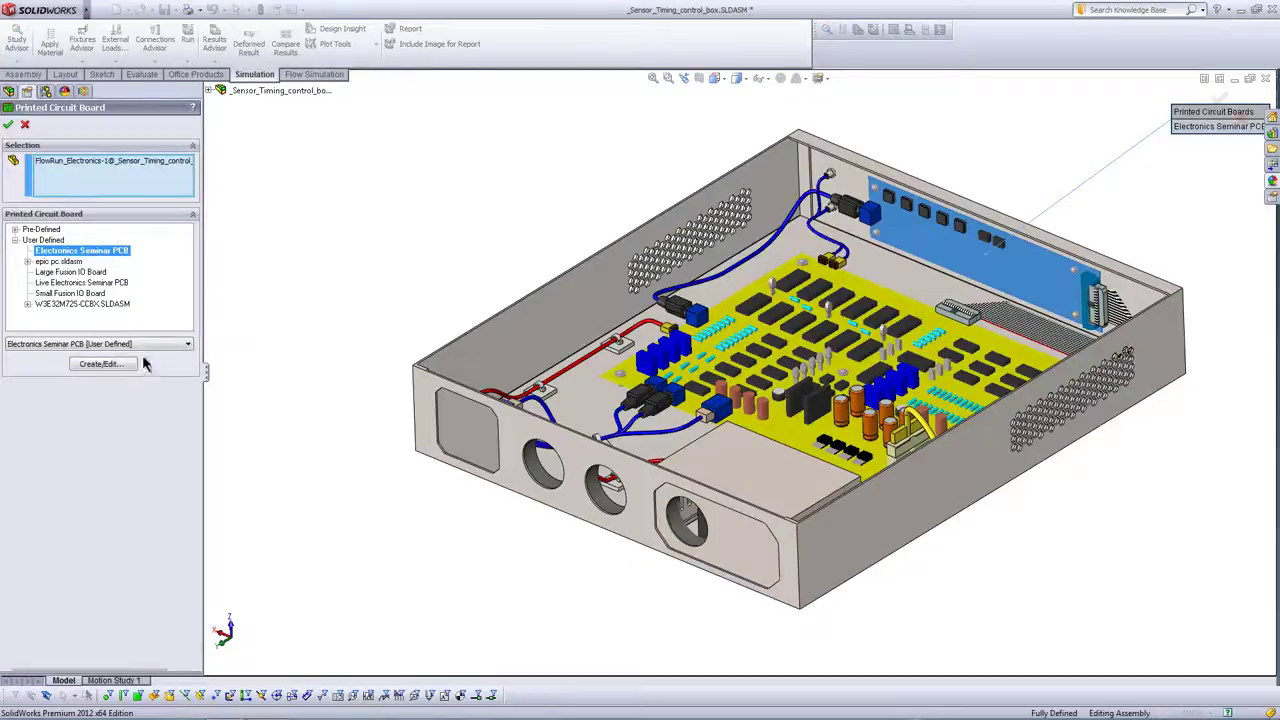
pyautogui.click(101, 363)
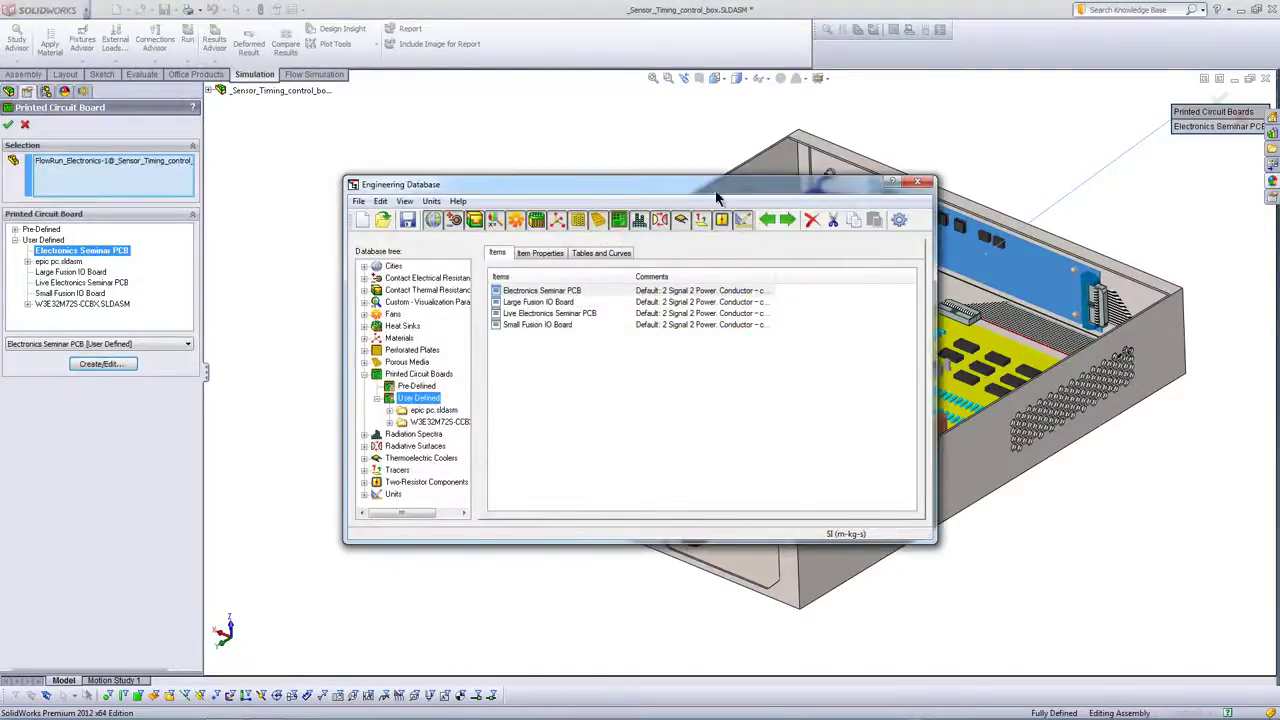
pyautogui.moveTo(710, 185); pyautogui.dragTo(474, 110)
# Review the Electronics Seminar PCB properties and conducting layers, then close discarding changes.
pyautogui.click(306, 177)
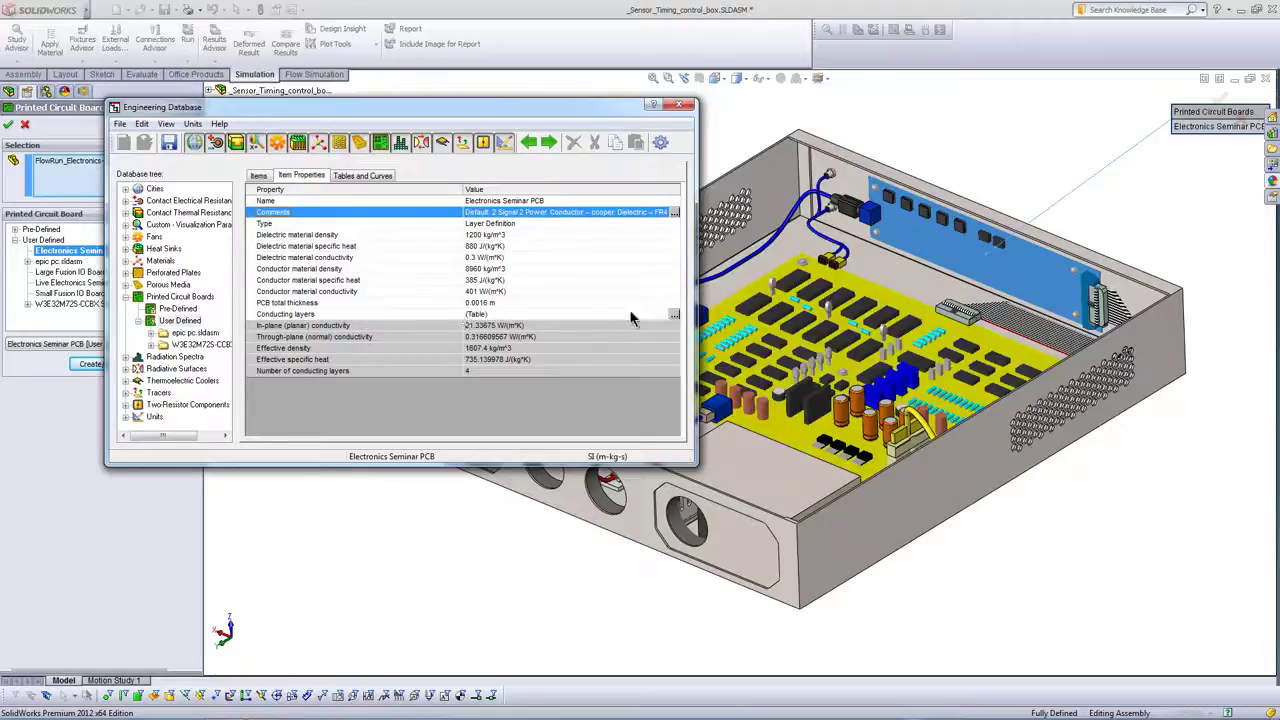
pyautogui.click(674, 315)
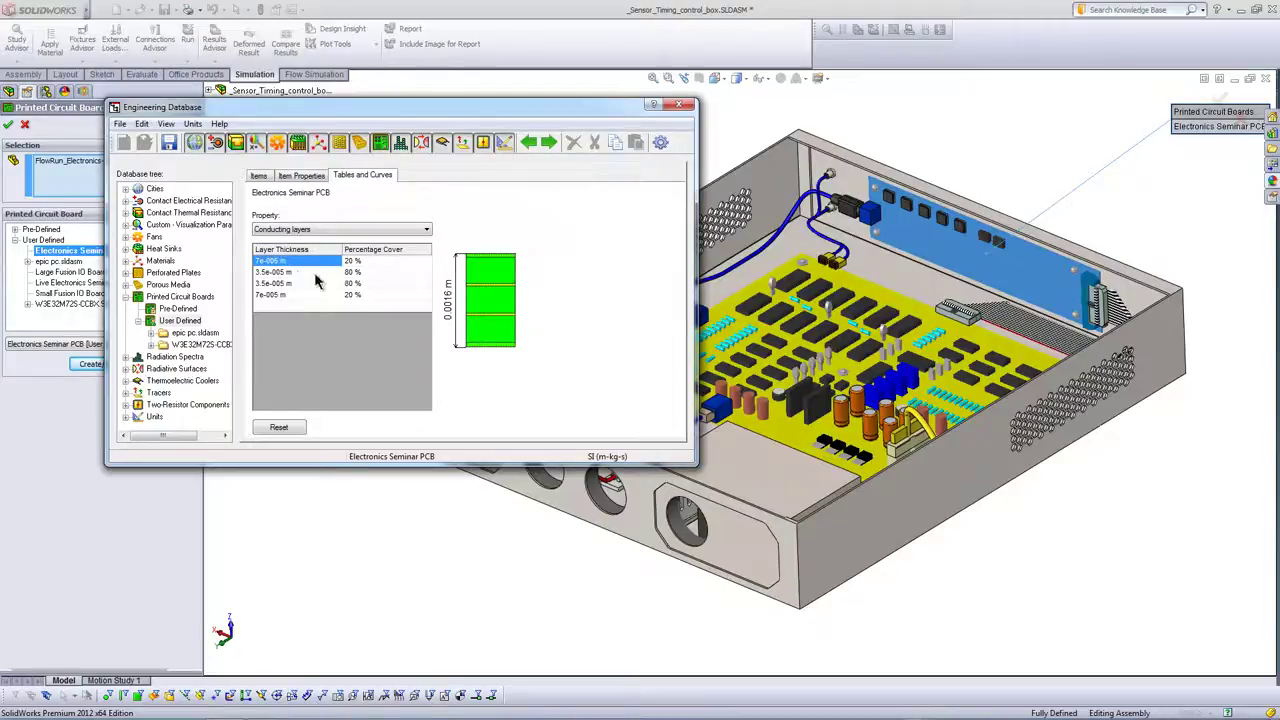
pyautogui.click(303, 176)
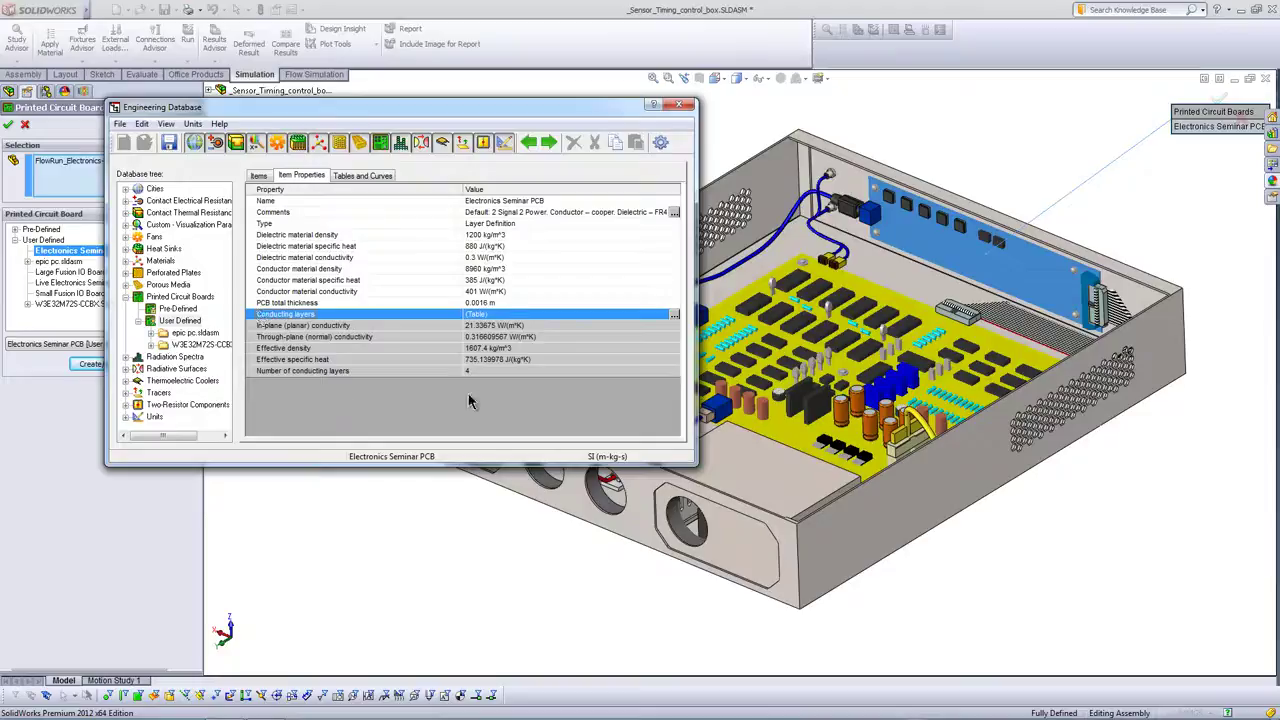
pyautogui.click(679, 104)
pyautogui.click(640, 412)
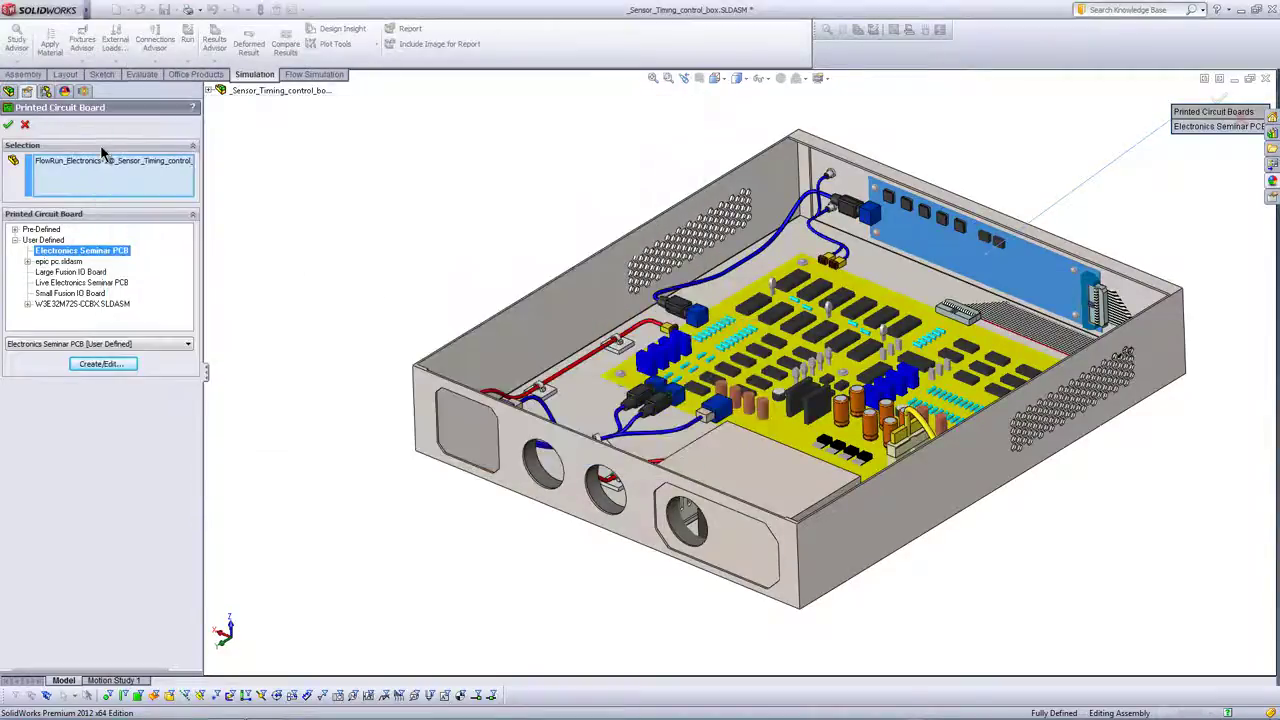
# Close the board definition and locate Printed Circuit Board 2 on the model.
pyautogui.click(8, 124)
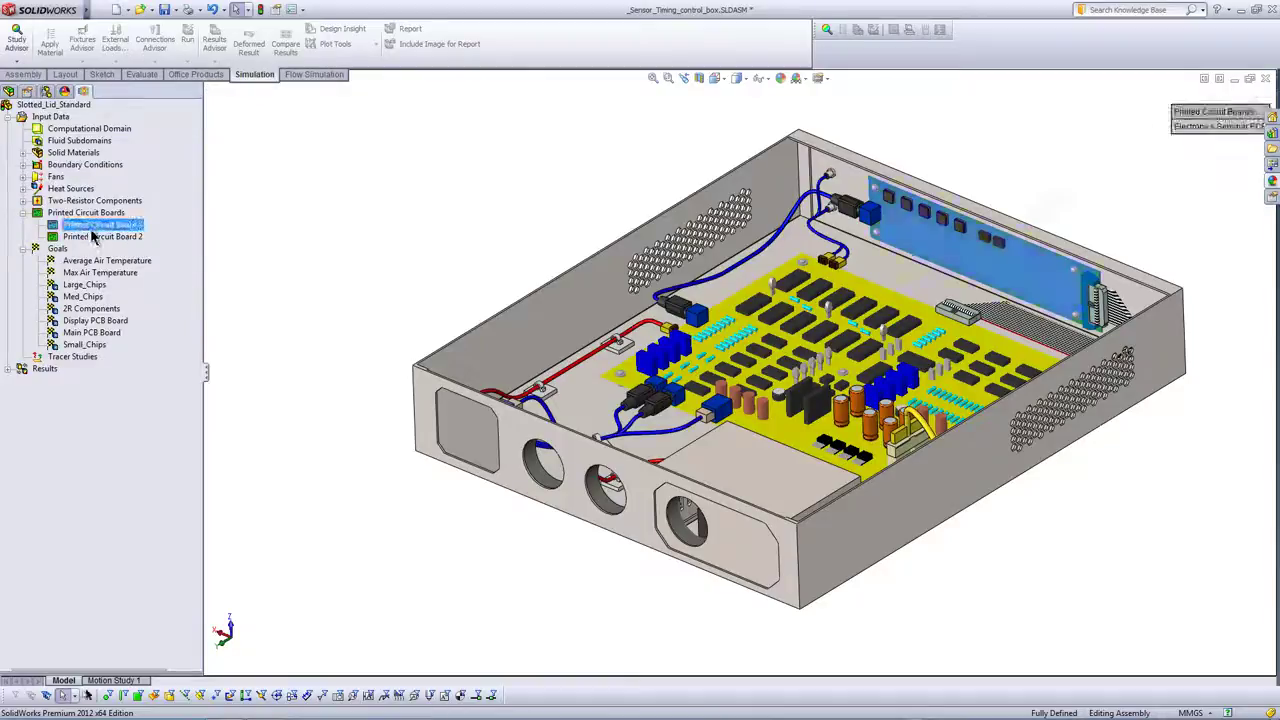
pyautogui.click(95, 237)
pyautogui.click(23, 213)
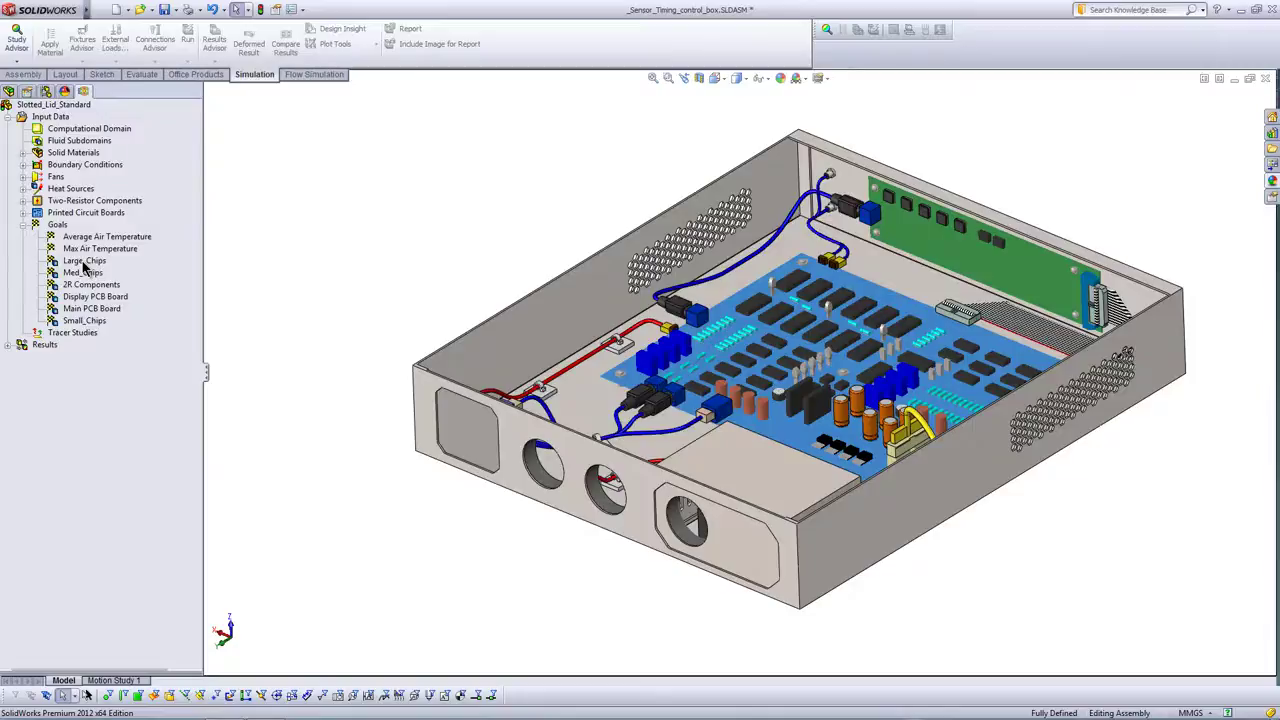
# Highlight the parts in the Large, Med and Small chips, 2R Components and PCB Board goals.
pyautogui.click(84, 262)
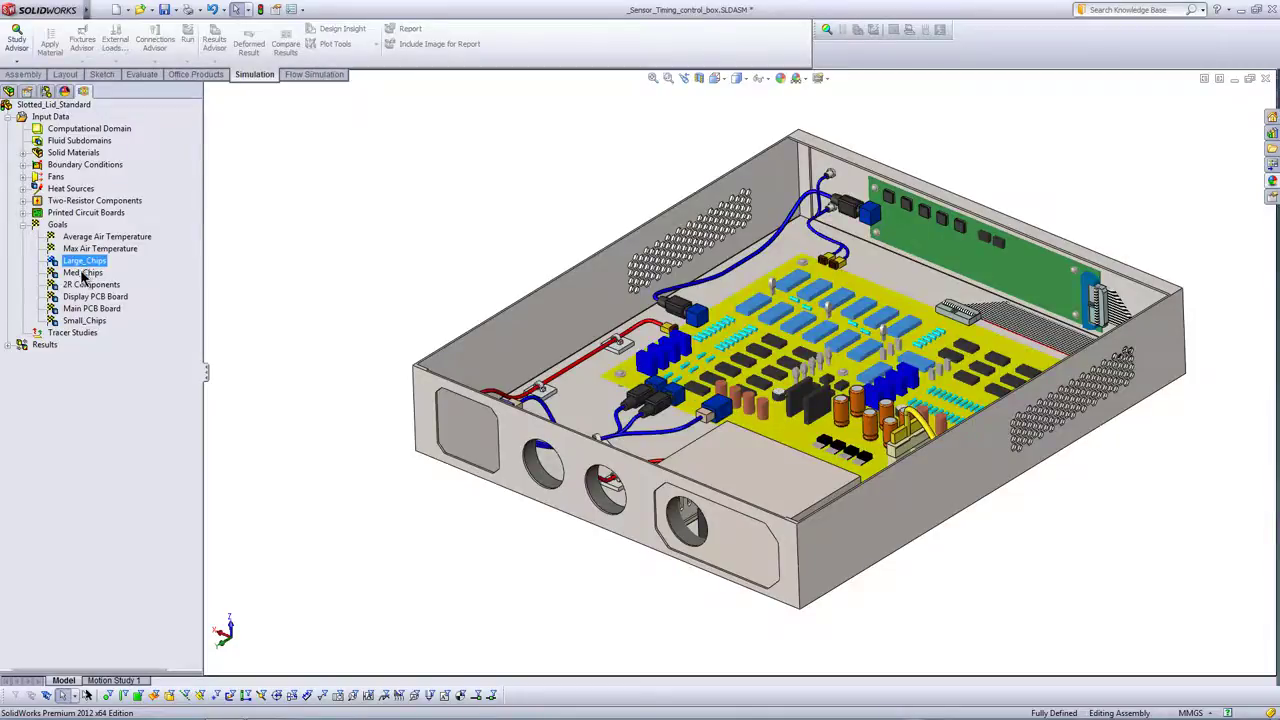
pyautogui.click(83, 273)
pyautogui.click(87, 321)
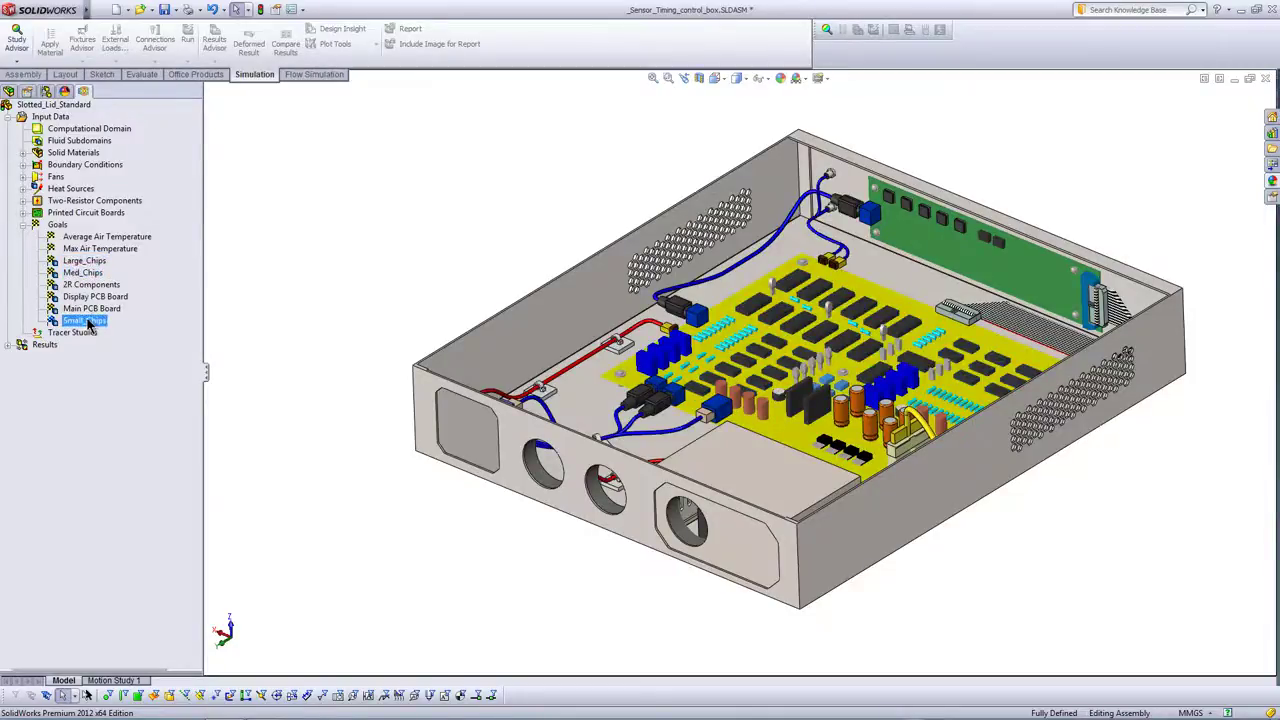
pyautogui.click(85, 287)
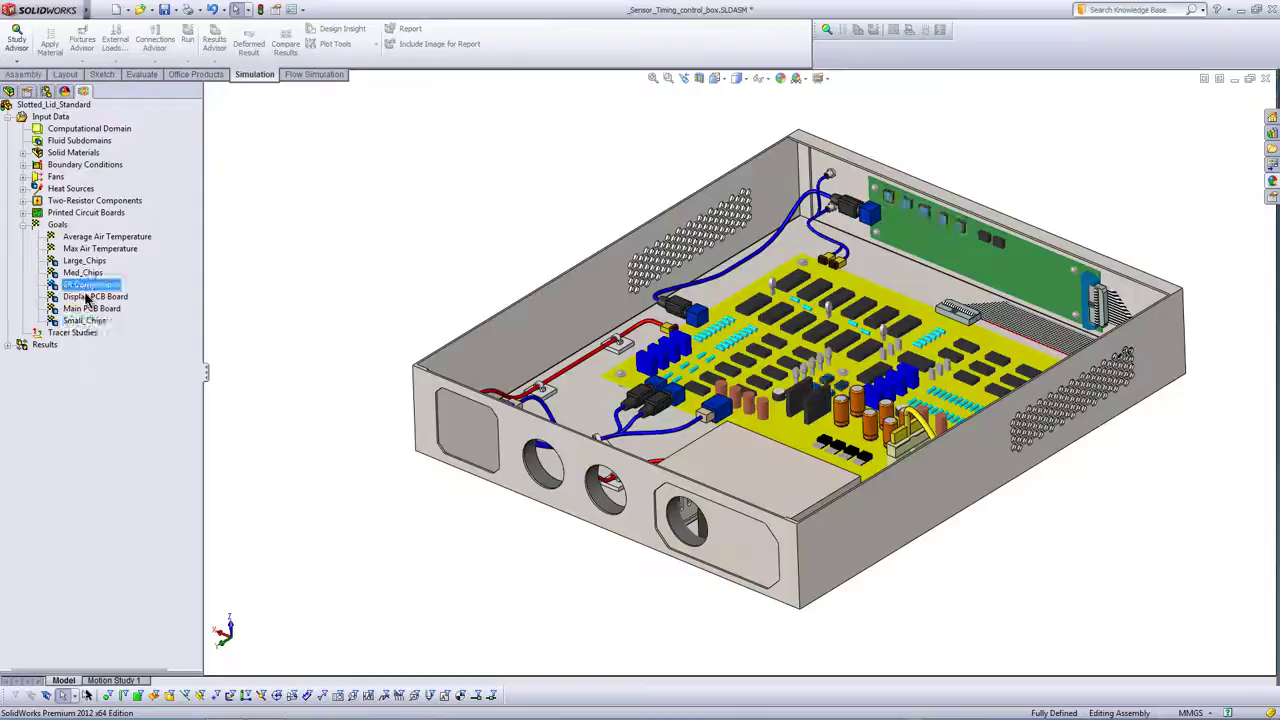
pyautogui.click(90, 297)
pyautogui.click(90, 309)
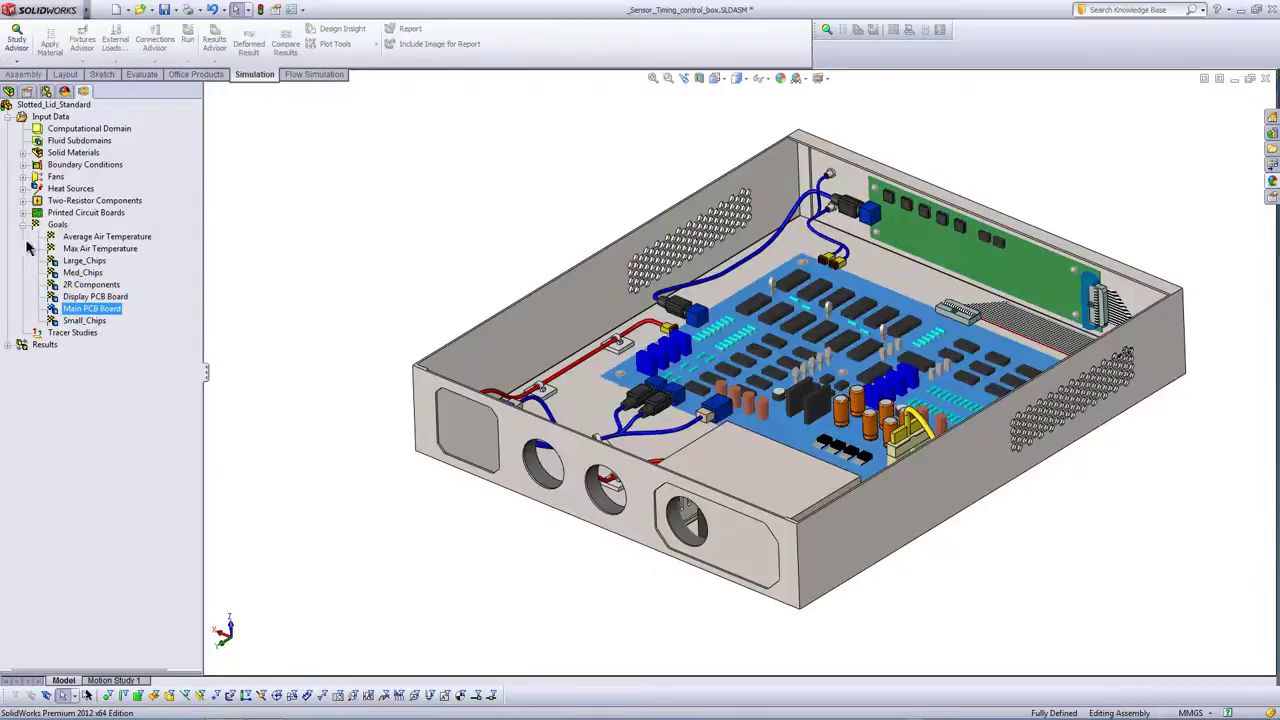
pyautogui.click(23, 224)
# Select the Fluid-Solid Temp Fan 1, Fan 3 and Top PCB cut plots together.
pyautogui.click(8, 116)
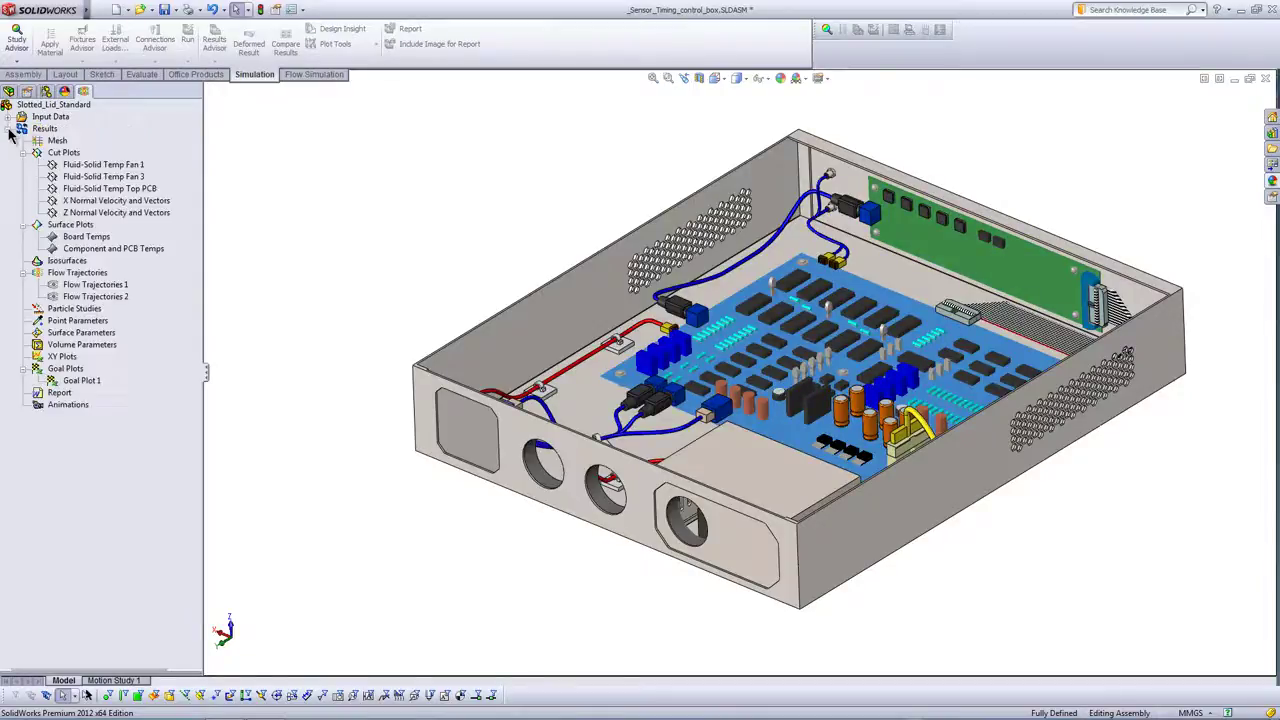
pyautogui.click(95, 164)
pyautogui.keyDown('shift'); pyautogui.click(110, 188); pyautogui.keyUp('shift')
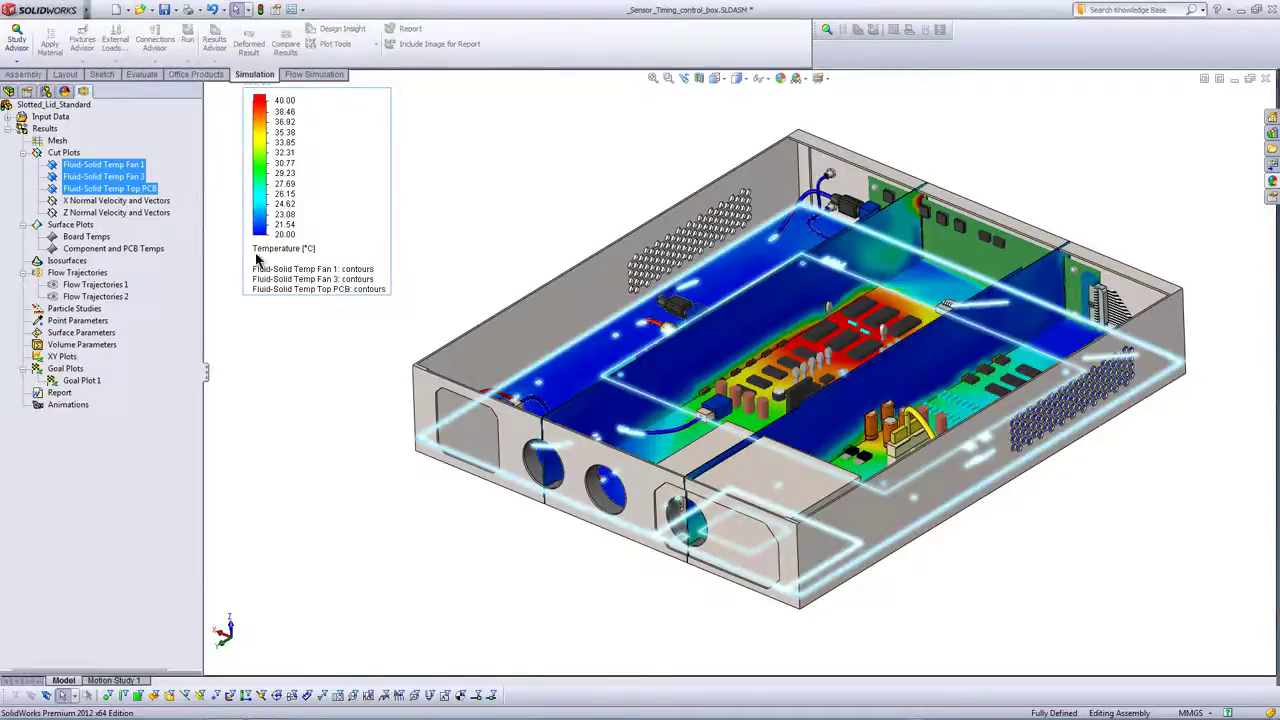
# Animate the Fluid-Solid Temp Fan 1 cut plane across the enclosure, then hide all cut plots.
pyautogui.click(332, 400)
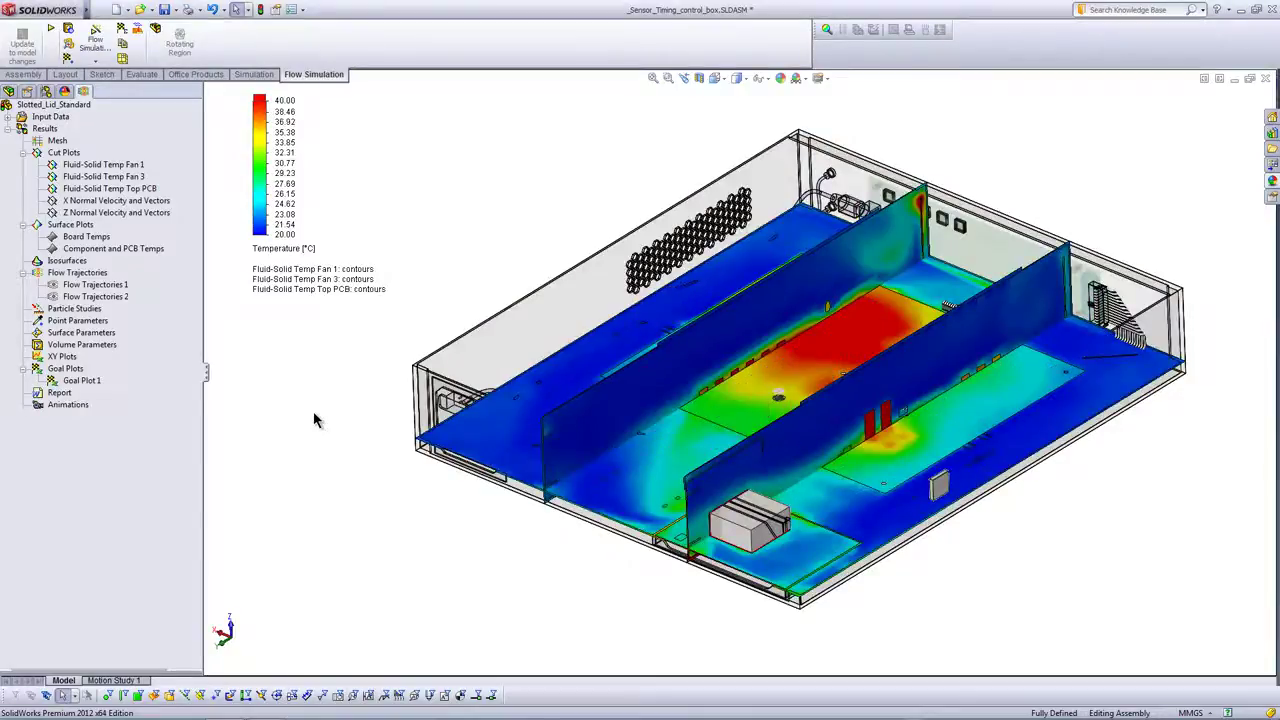
pyautogui.click(475, 352)
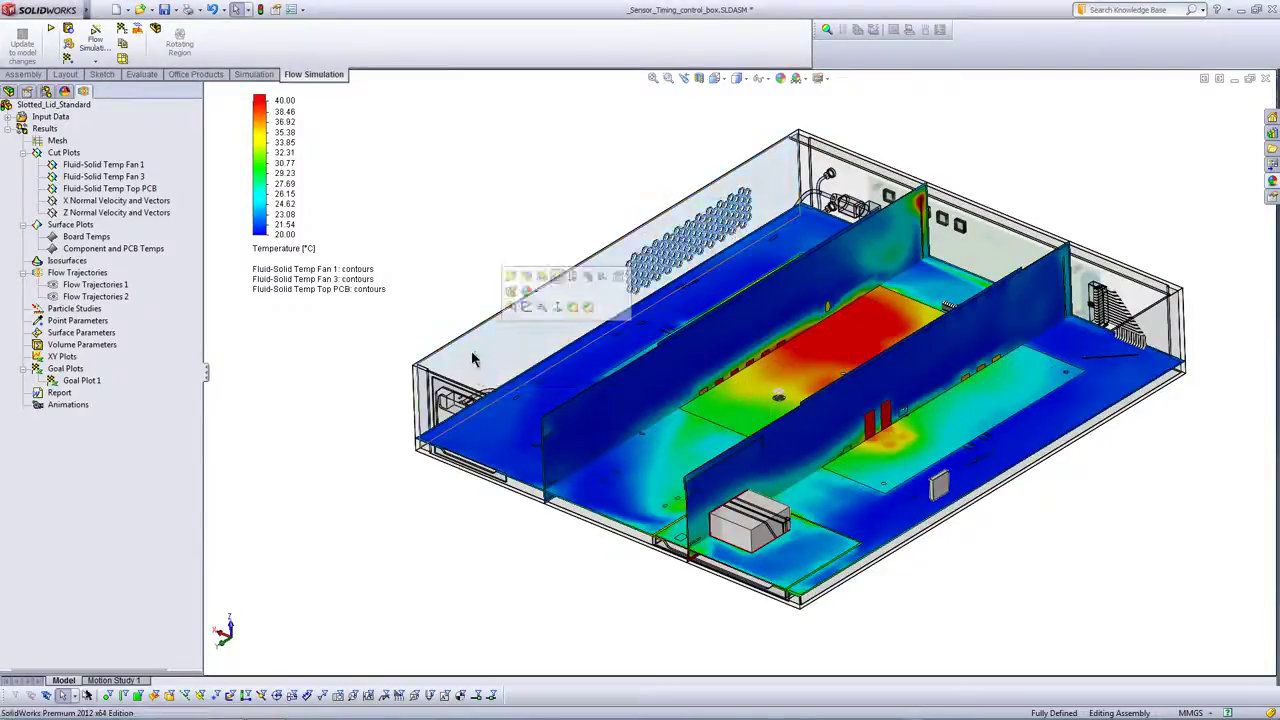
pyautogui.click(368, 356)
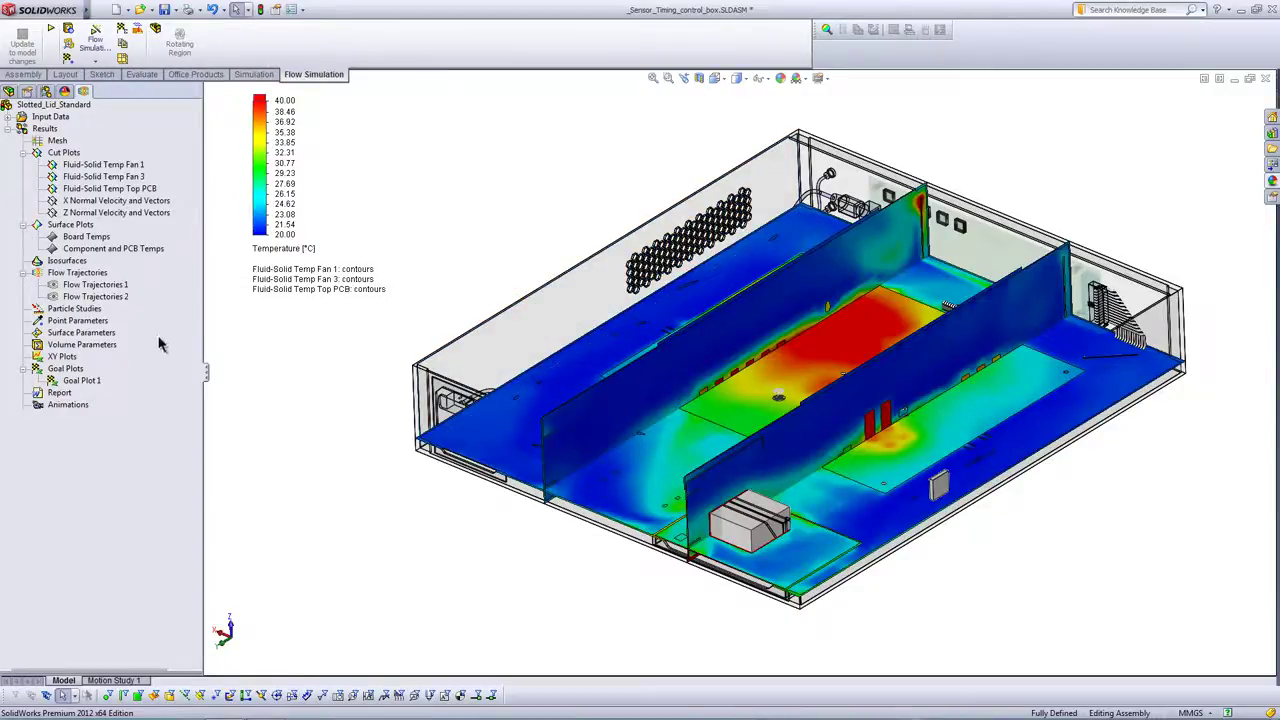
pyautogui.rightClick(105, 165)
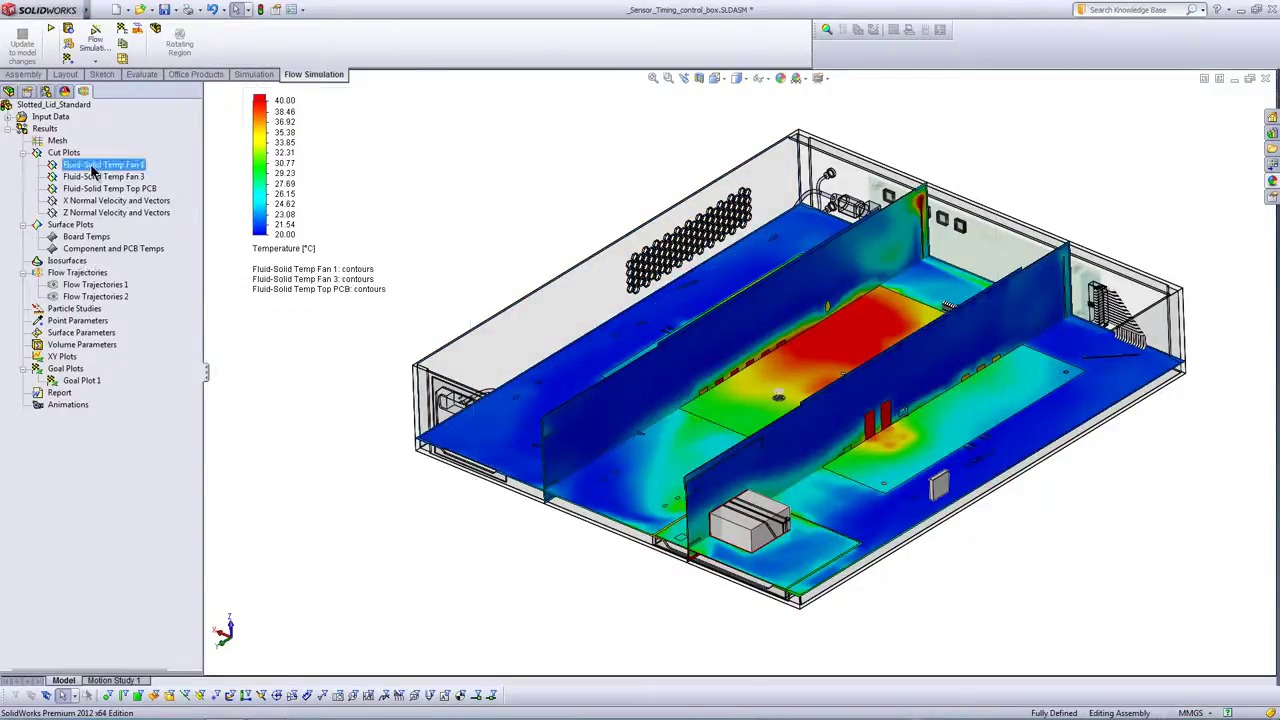
pyautogui.click(124, 258)
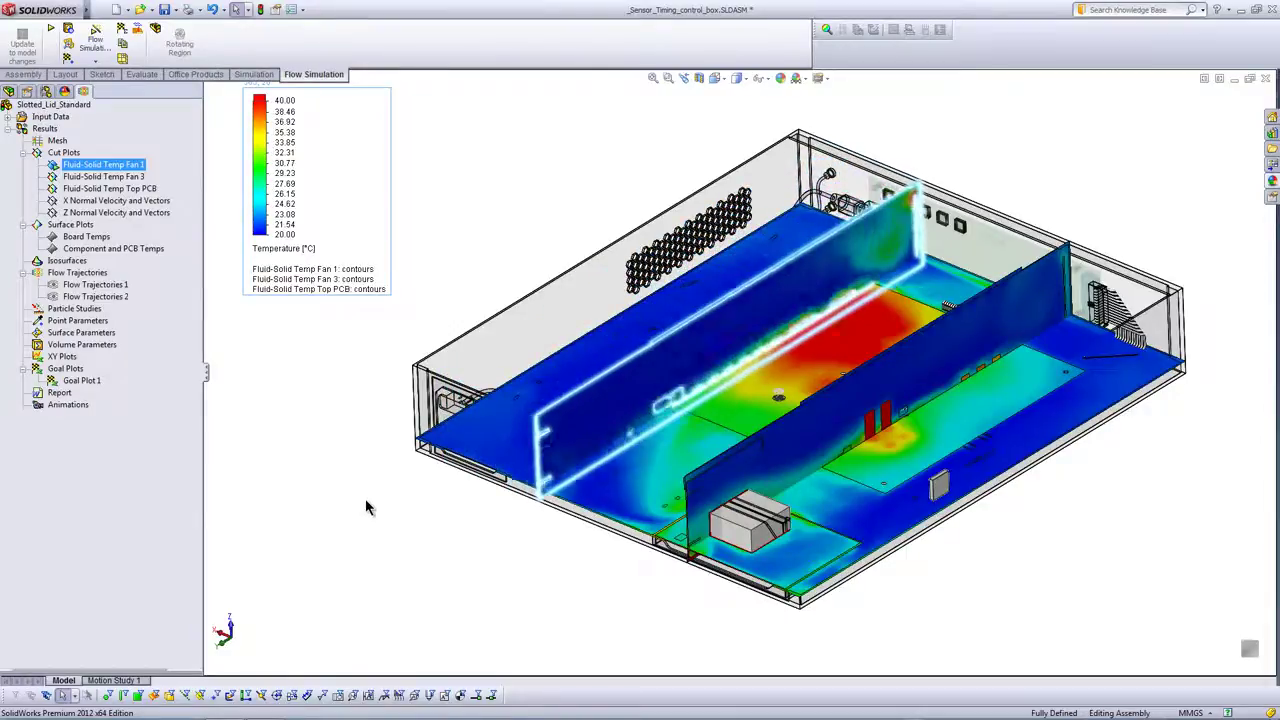
pyautogui.rightClick(62, 153)
pyautogui.click(86, 184)
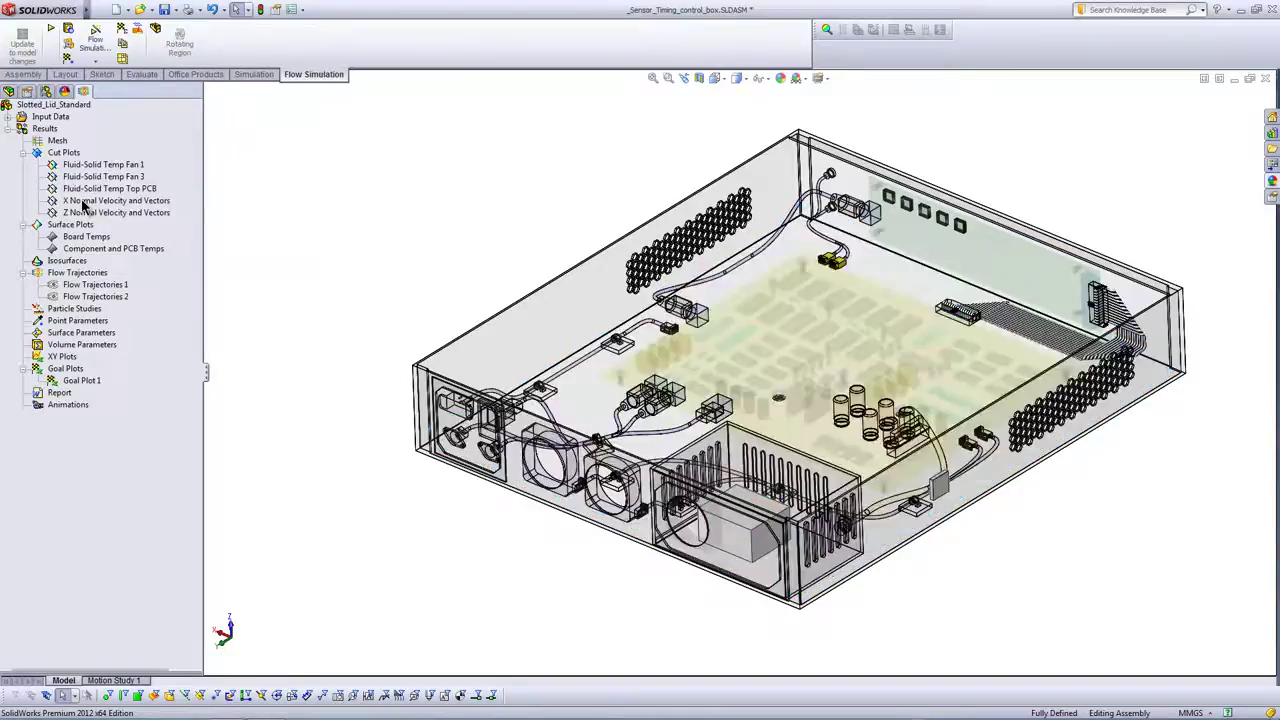
pyautogui.click(84, 203)
pyautogui.keyDown('ctrl'); pyautogui.click(92, 213); pyautogui.keyUp('ctrl')
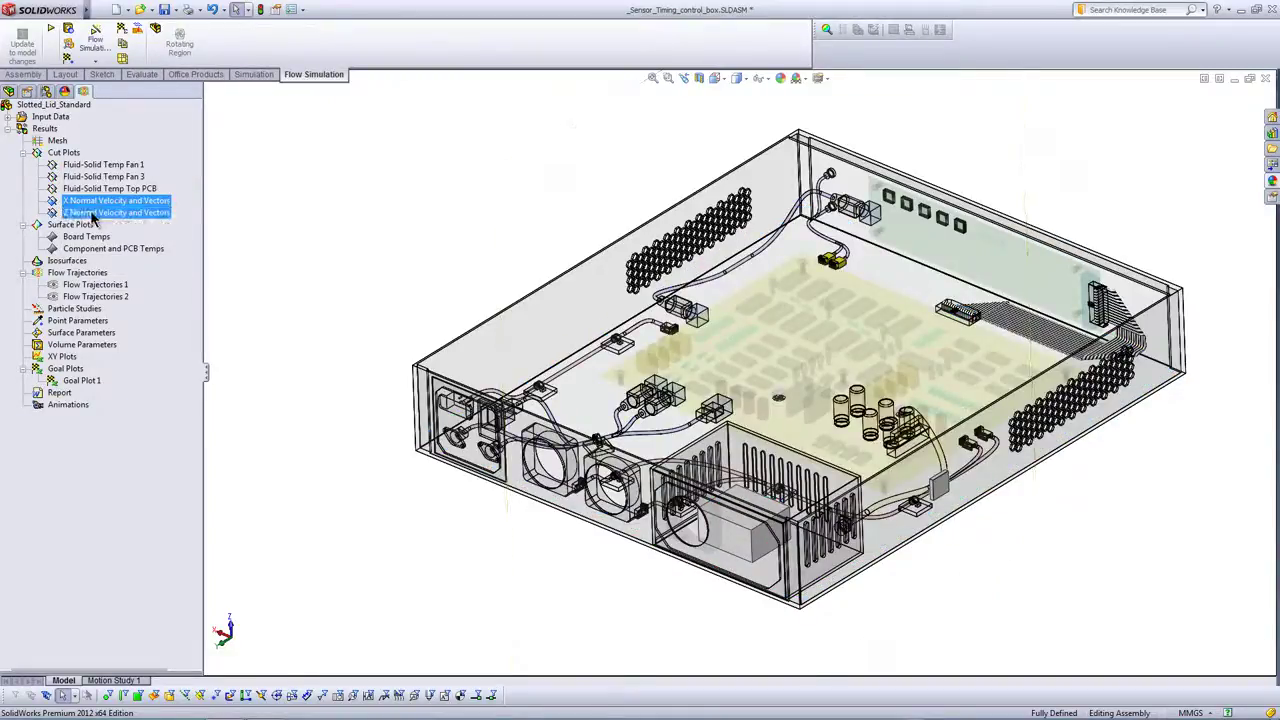
pyautogui.rightClick(92, 213)
pyautogui.click(124, 224)
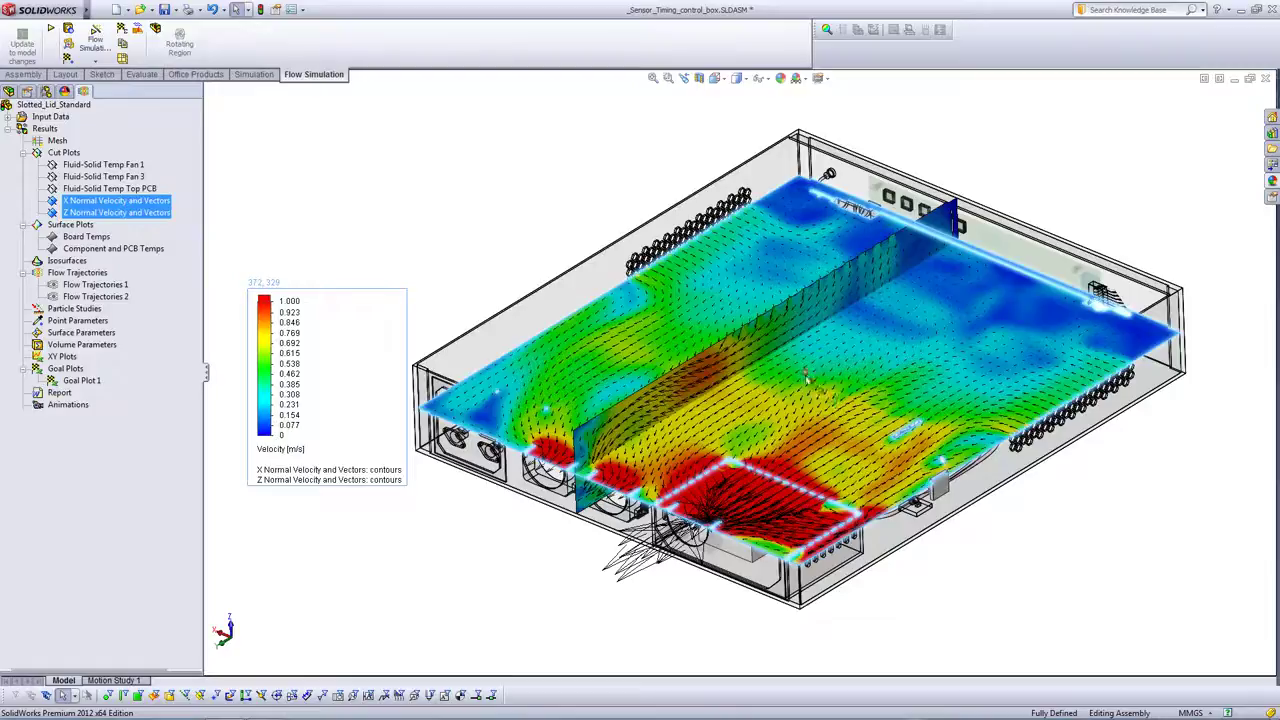
pyautogui.click(514, 543)
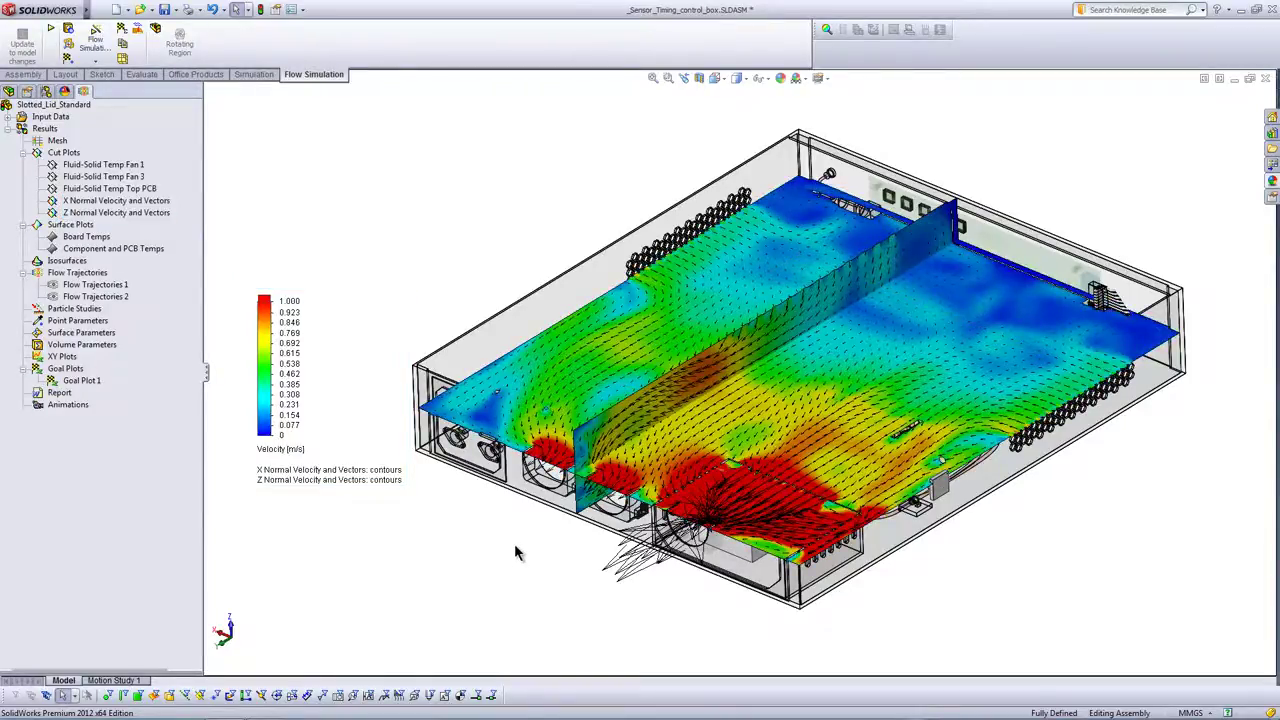
pyautogui.moveTo(512, 543)
pyautogui.mouseDown(button='middle')
pyautogui.moveTo(540, 440)
pyautogui.moveTo(735, 522)
pyautogui.mouseUp(button='middle')
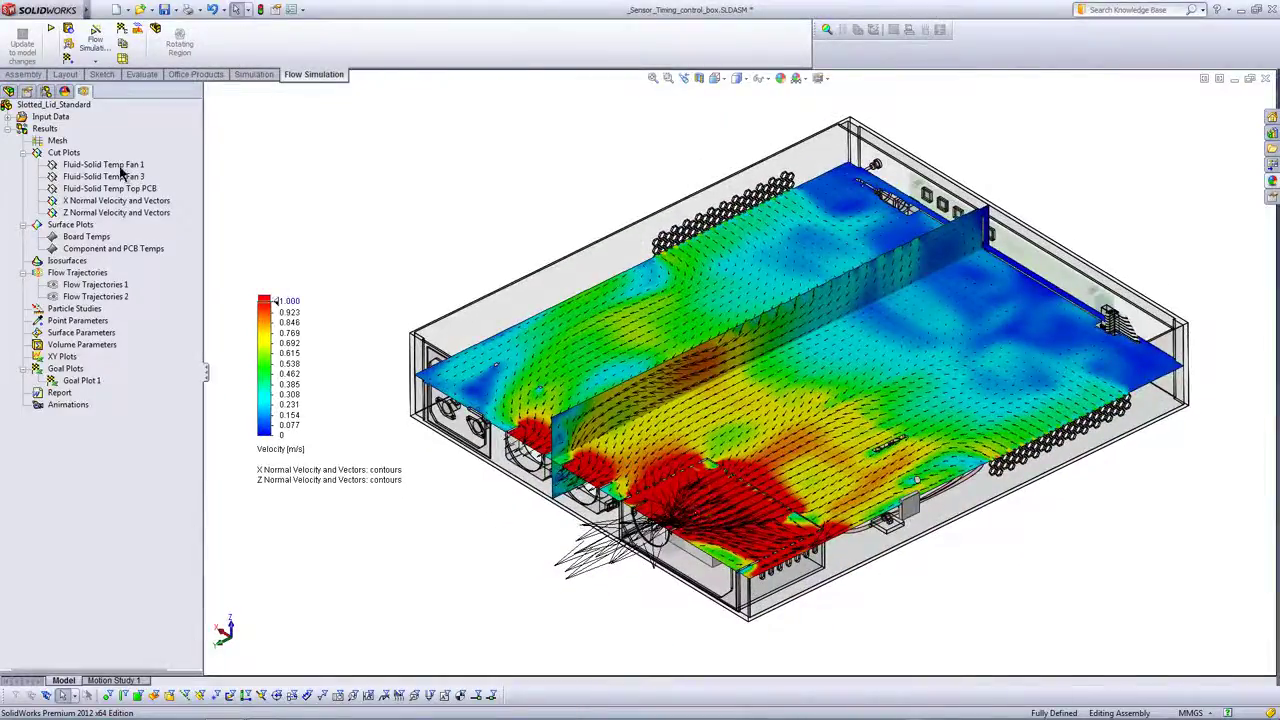
pyautogui.rightClick(78, 154)
pyautogui.click(108, 182)
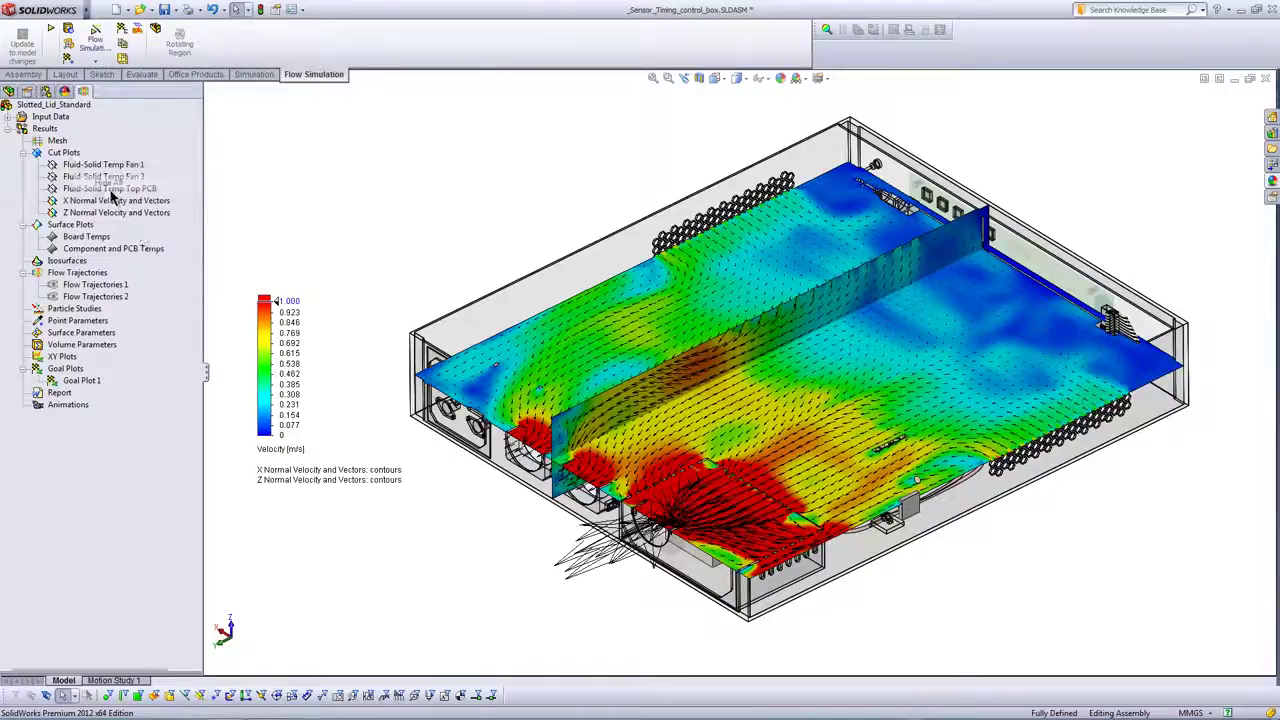
# Show the Board Temps and Component and PCB Temps surface plots on the enclosure.
pyautogui.rightClick(105, 238)
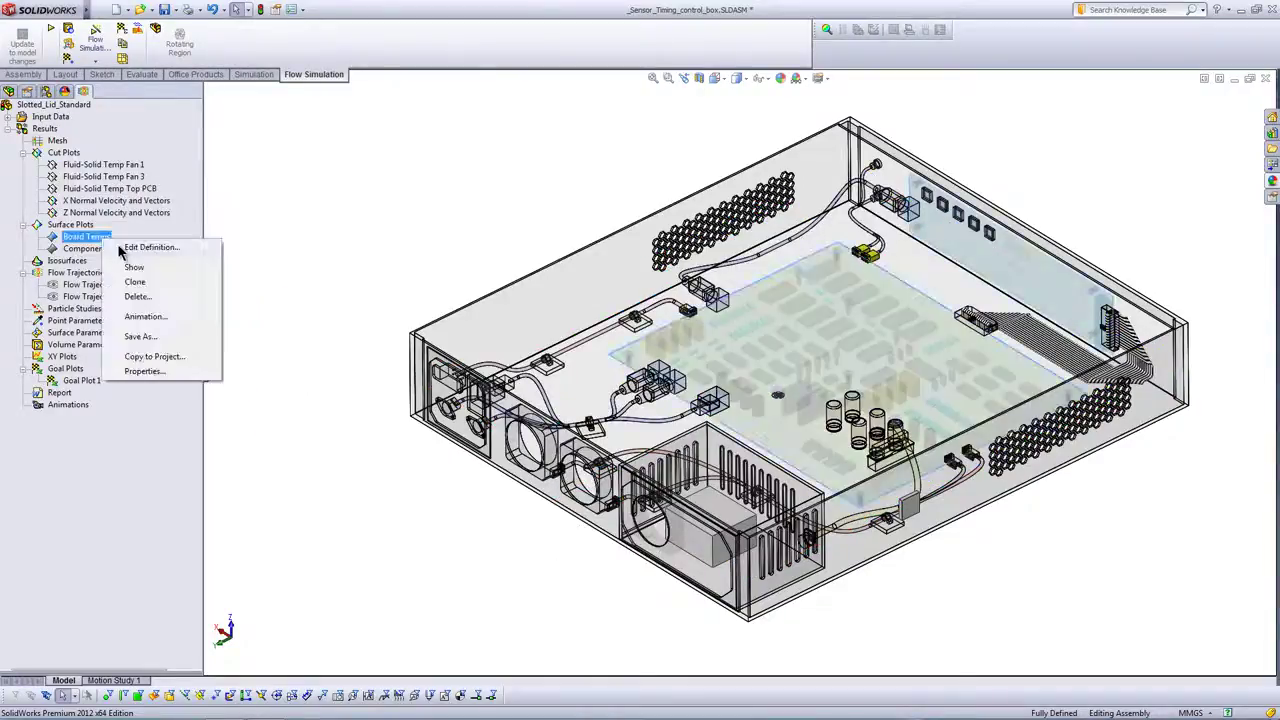
pyautogui.click(134, 266)
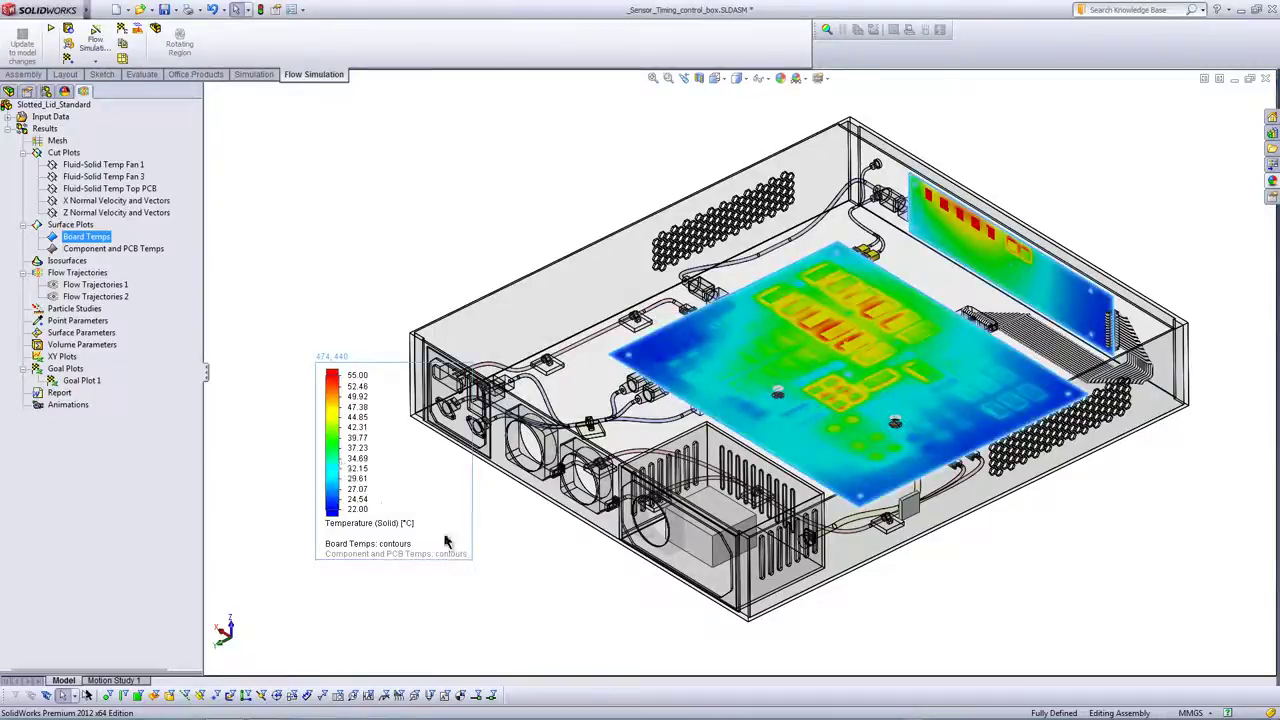
pyautogui.moveTo(528, 566); pyautogui.dragTo(540, 529, button='middle')
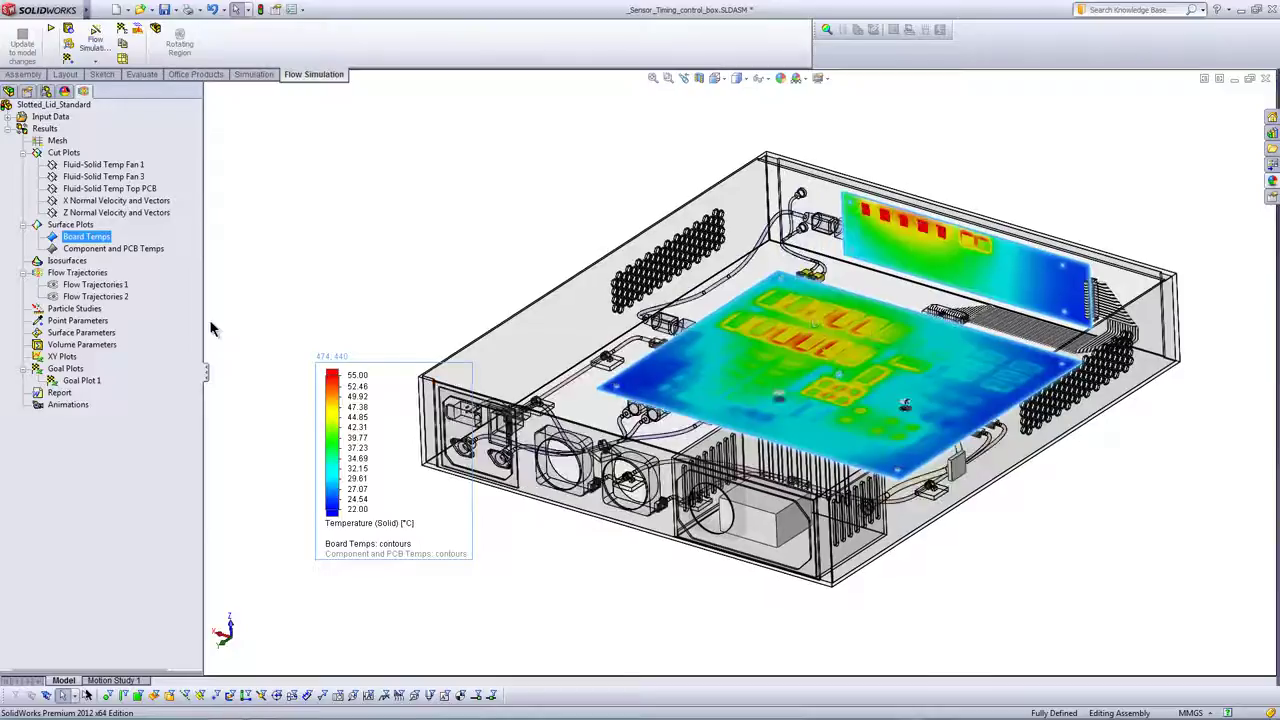
pyautogui.rightClick(93, 248)
pyautogui.click(110, 263)
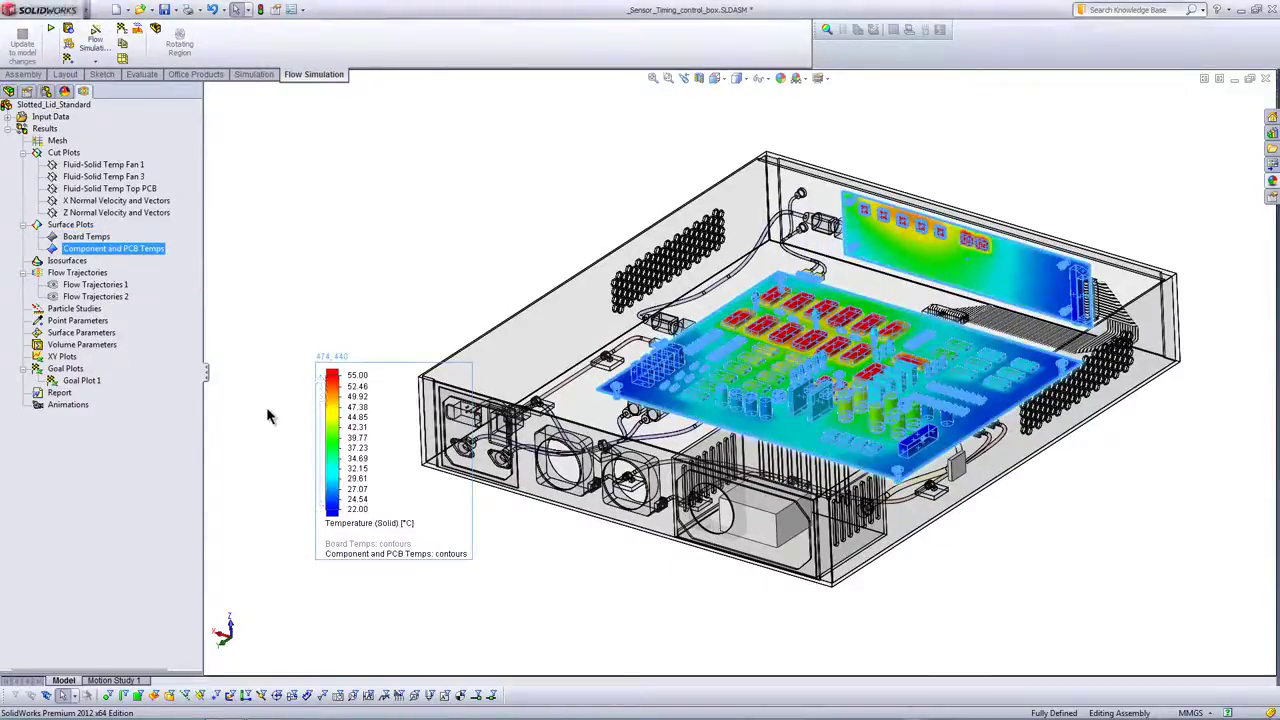
pyautogui.click(452, 278)
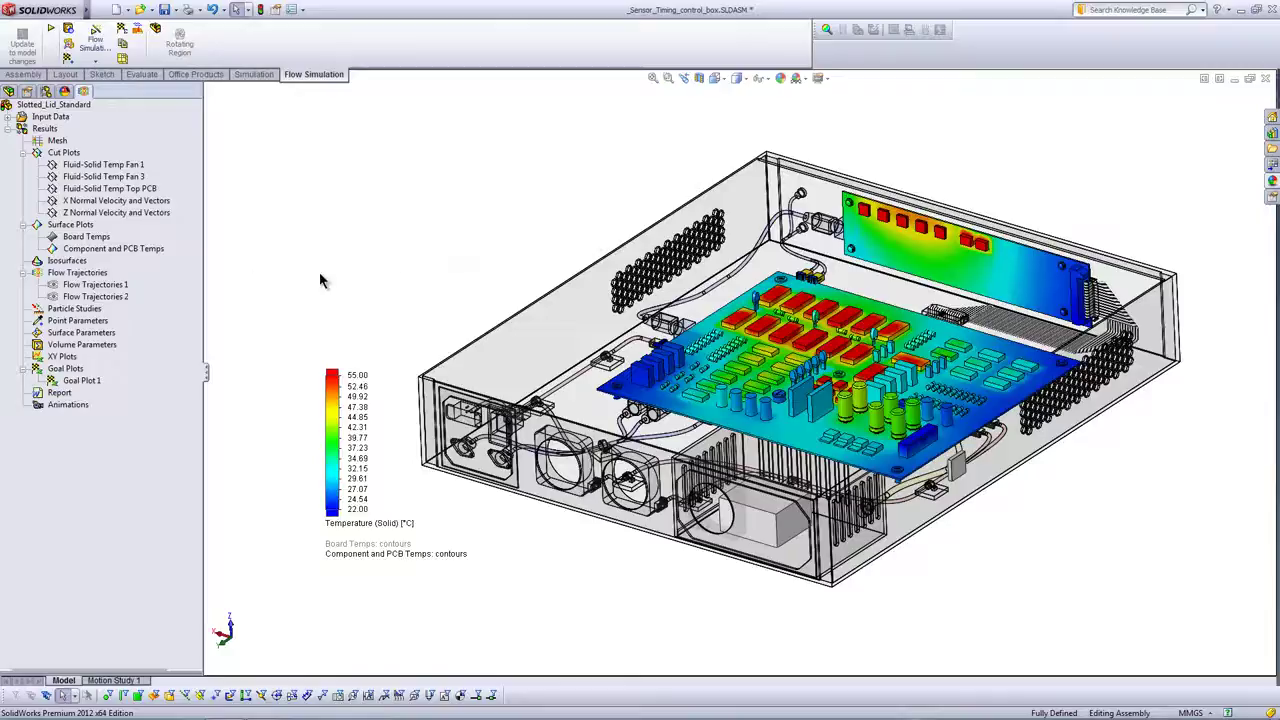
# Hide Board Temps and show Flow Trajectories 1.
pyautogui.rightClick(88, 238)
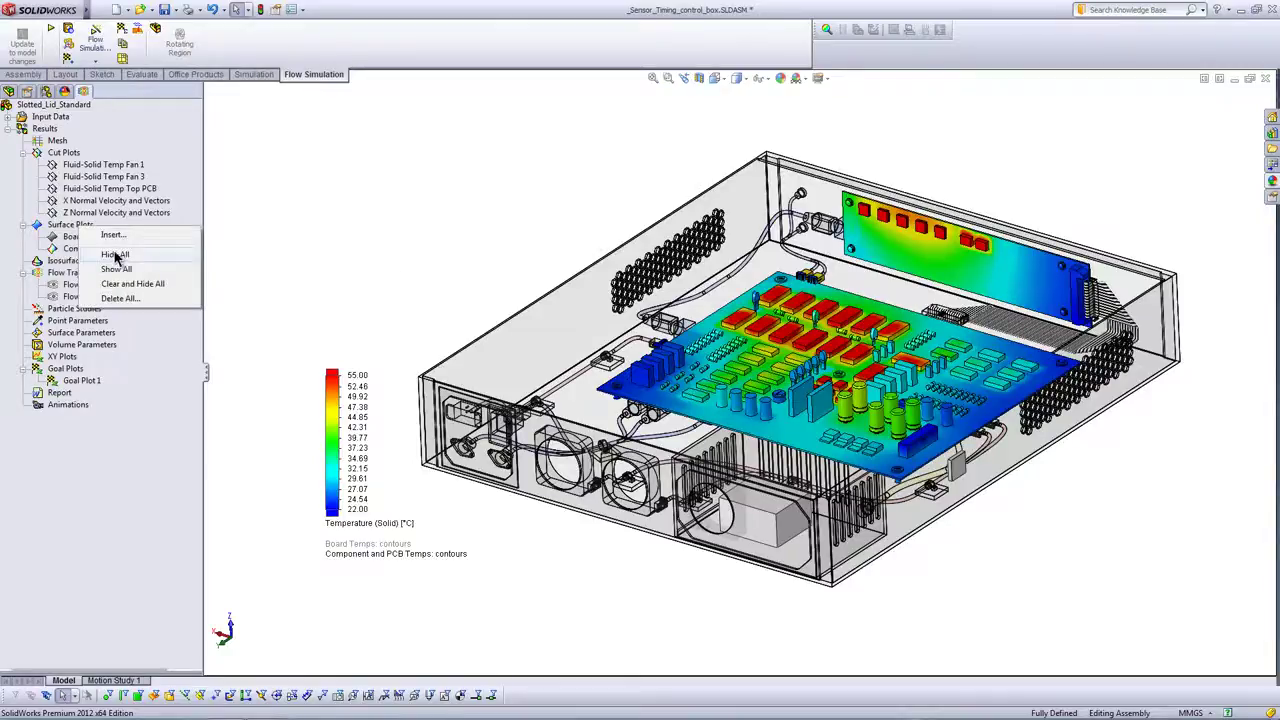
pyautogui.click(115, 256)
pyautogui.click(95, 284)
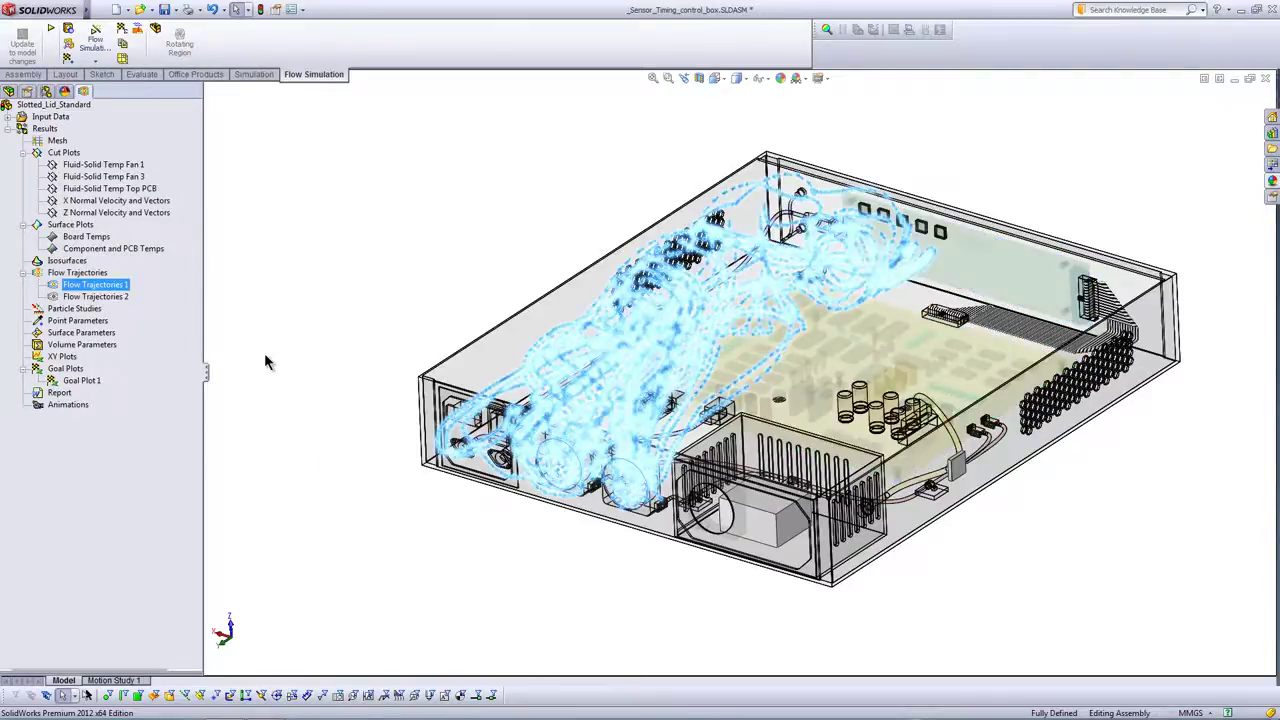
# Show Flow Trajectories 2 and play the animation of all flow trajectories in Front view.
pyautogui.rightClick(97, 297)
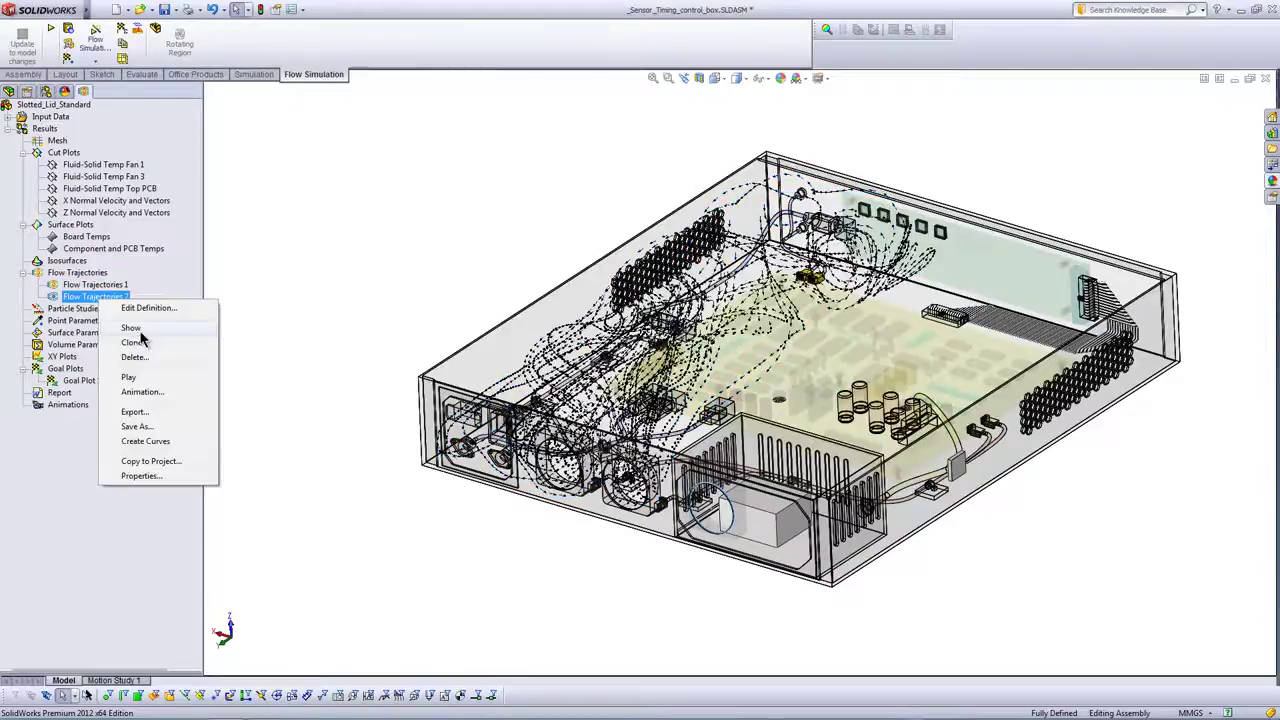
pyautogui.click(136, 328)
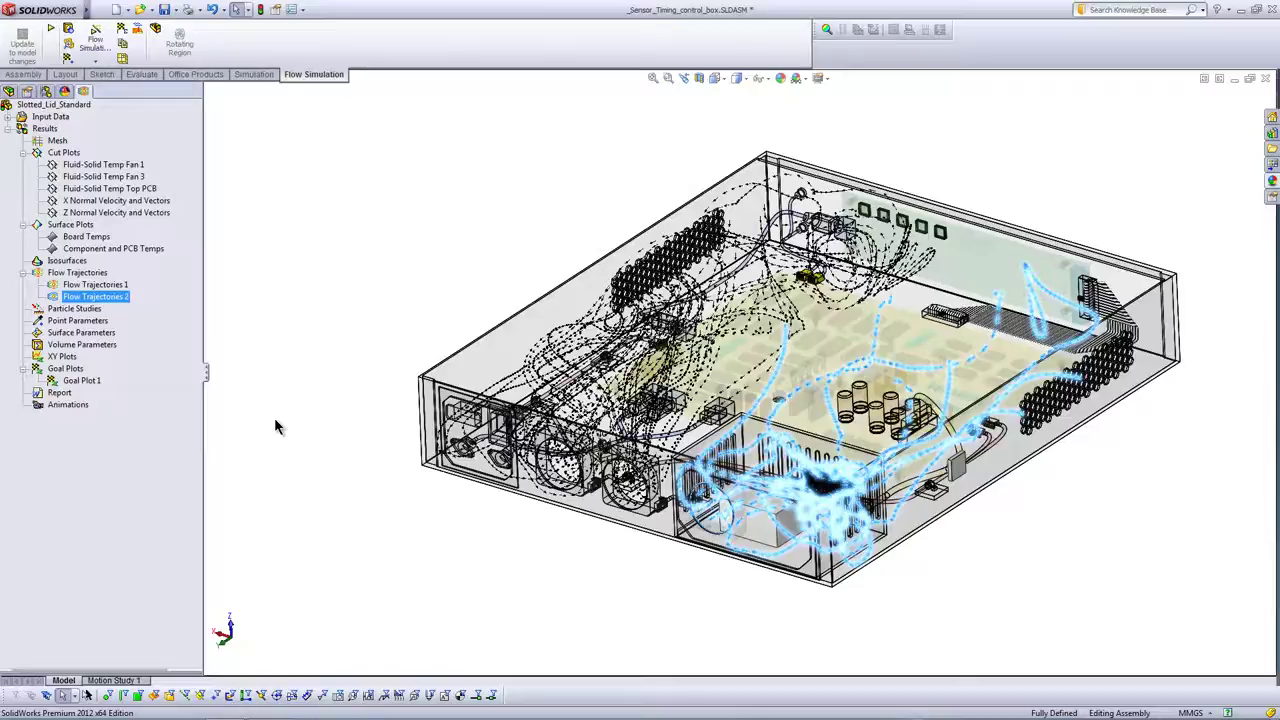
pyautogui.click(275, 412)
pyautogui.rightClick(67, 272)
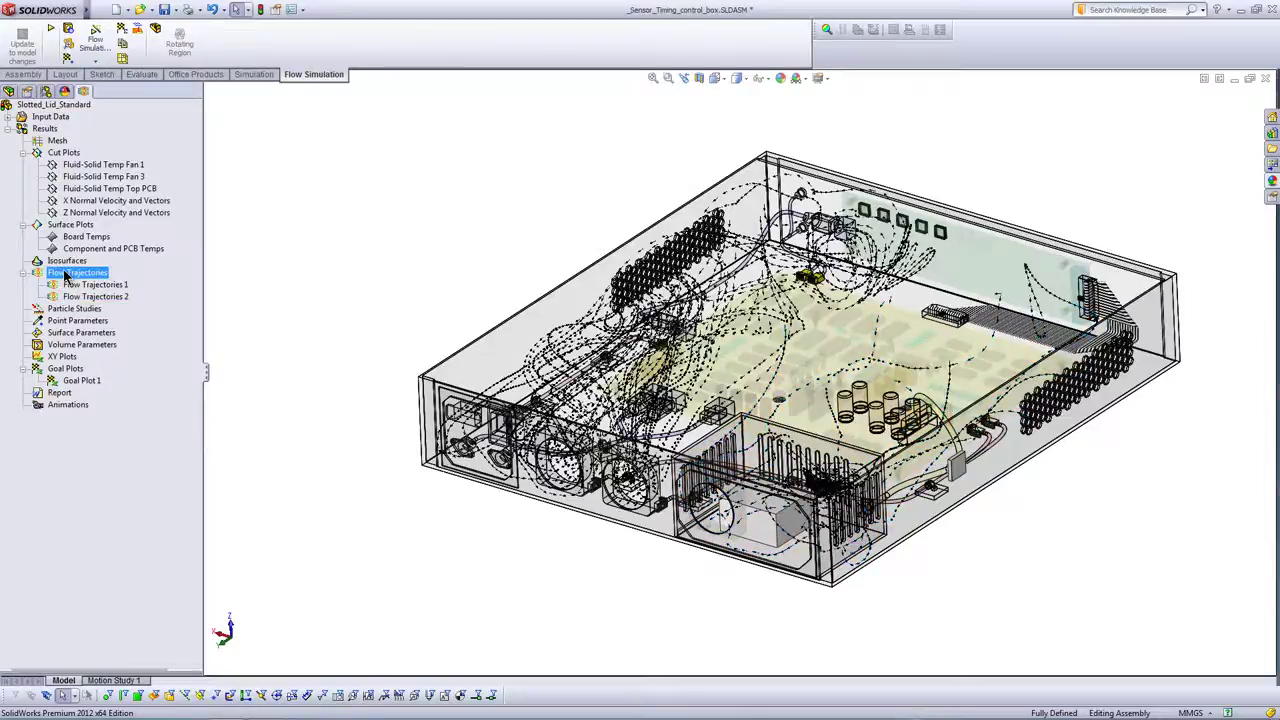
pyautogui.click(118, 349)
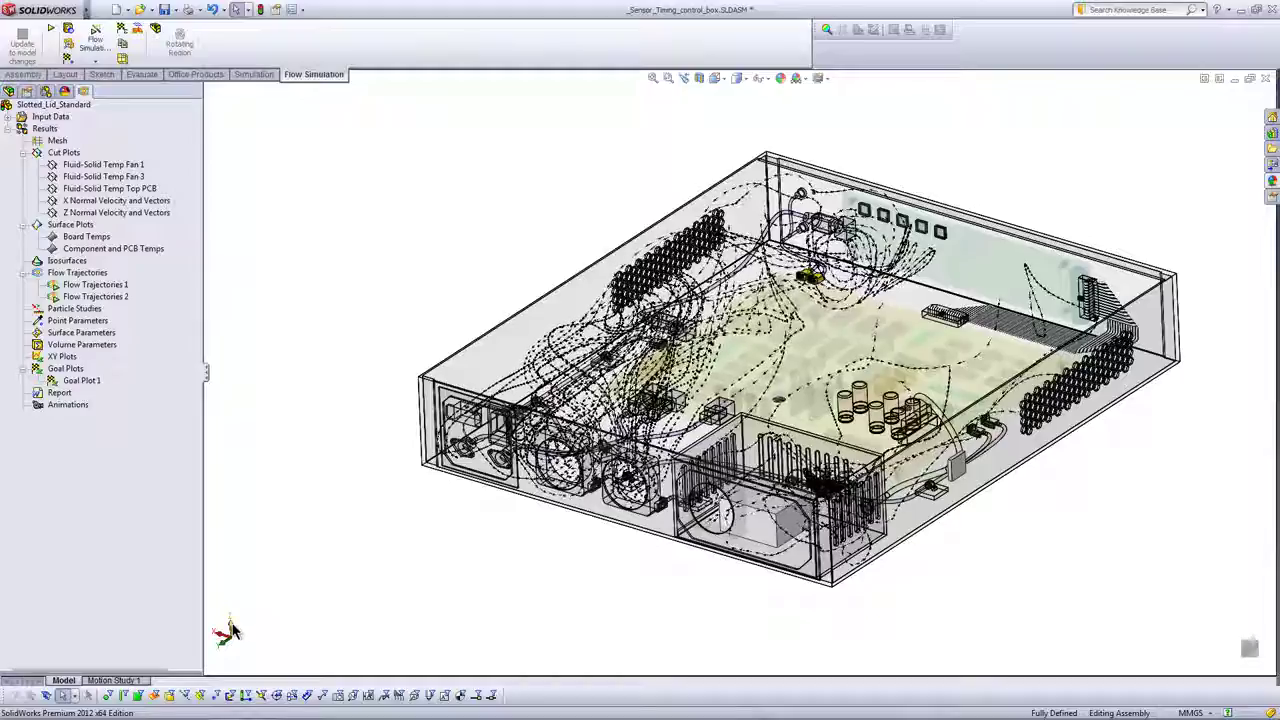
pyautogui.hotkey('ctrl', '1')
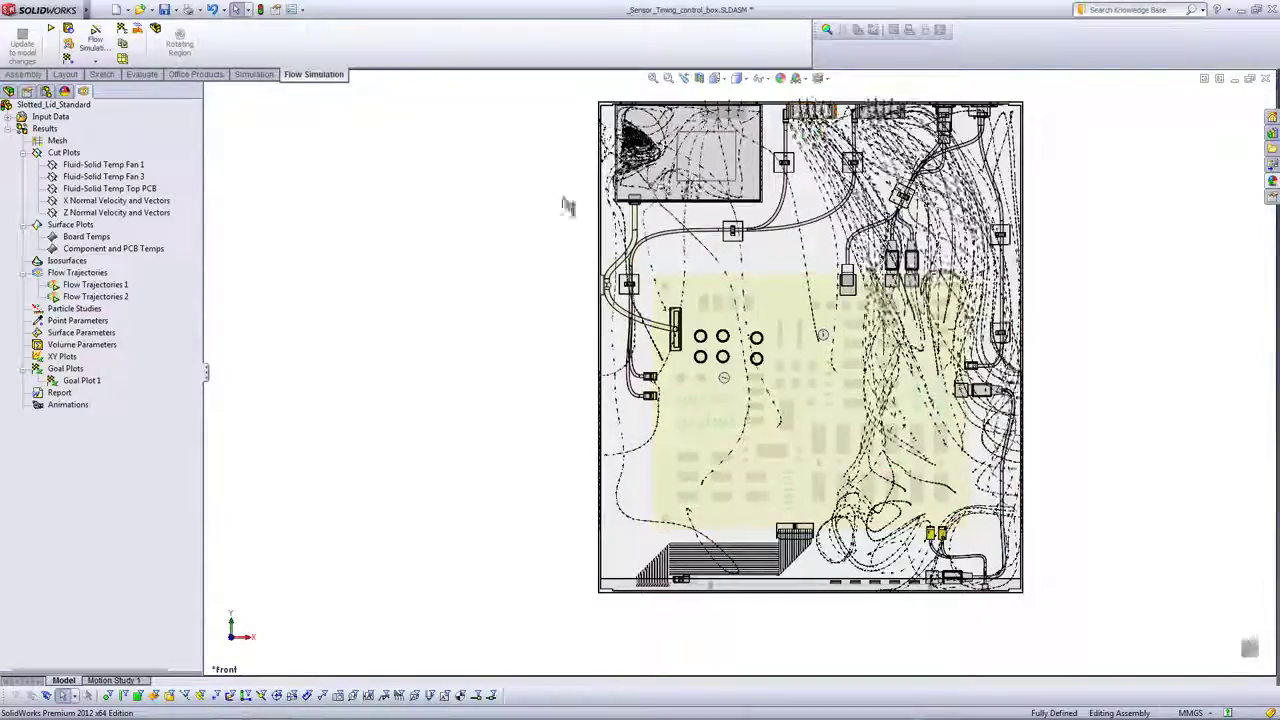
# Clear and hide all flow trajectories, then bring up the Excel goals workbook.
pyautogui.rightClick(82, 277)
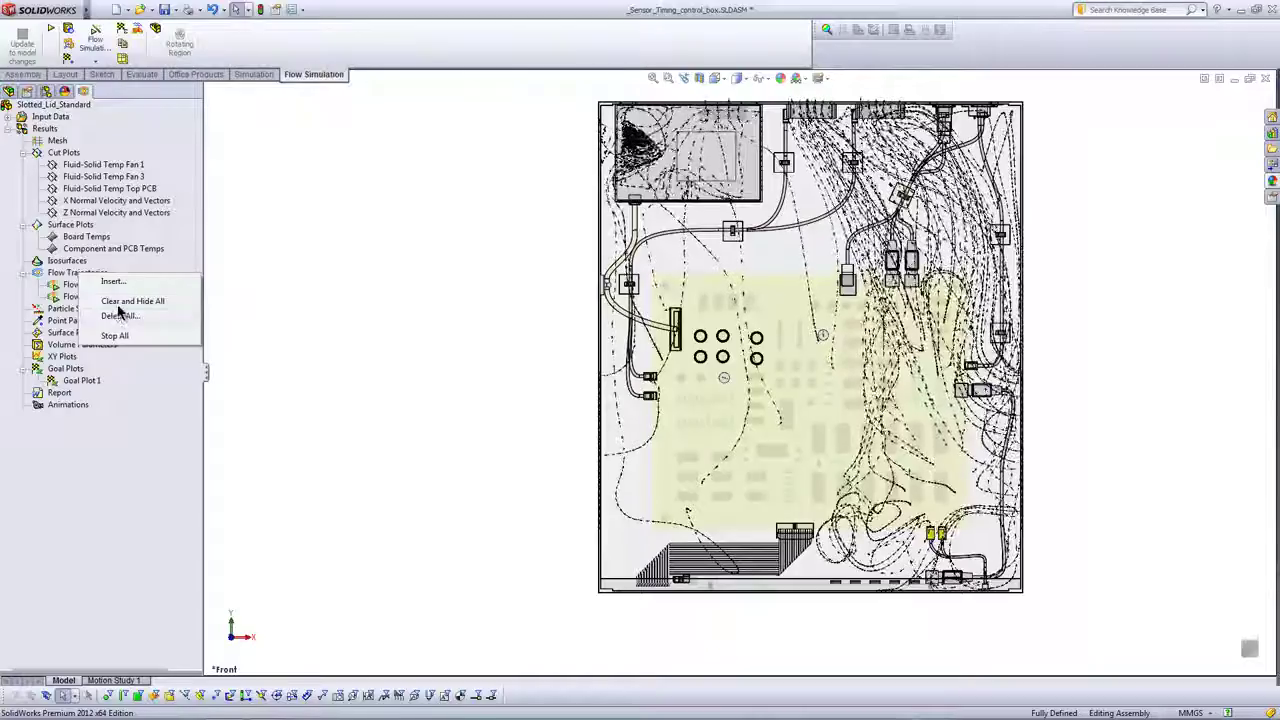
pyautogui.click(118, 302)
pyautogui.click(82, 380)
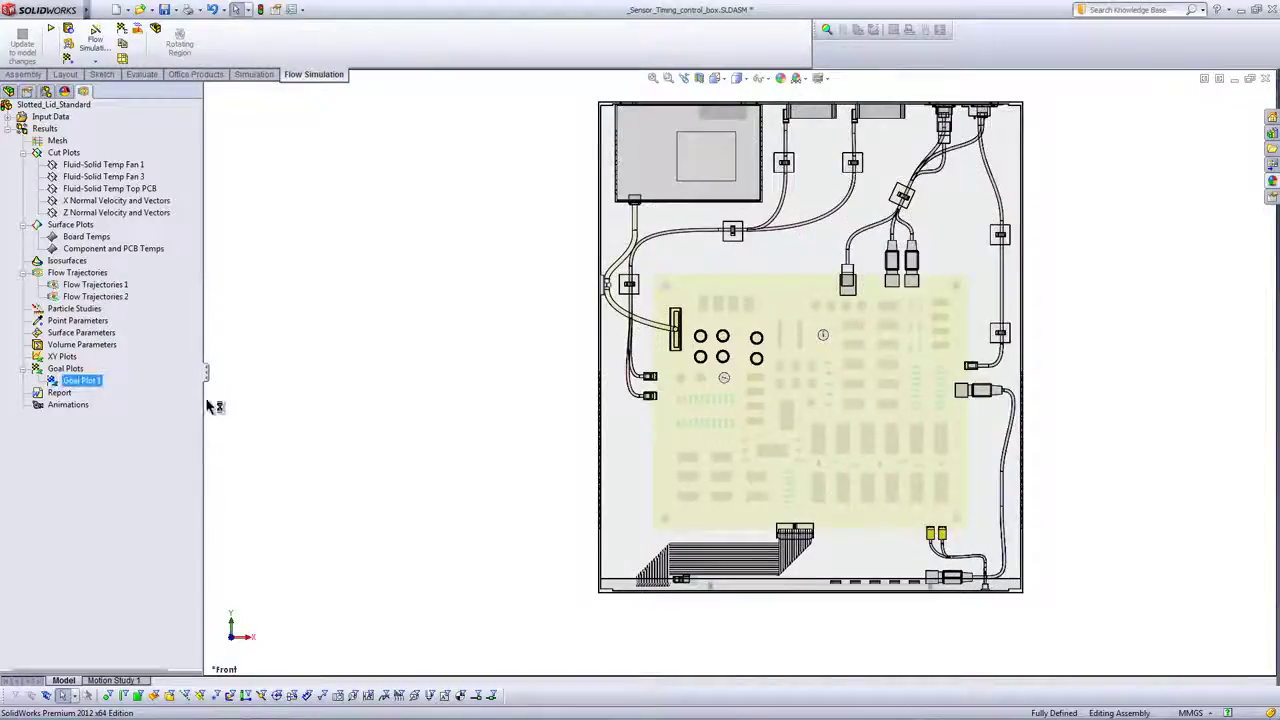
pyautogui.click(305, 706)
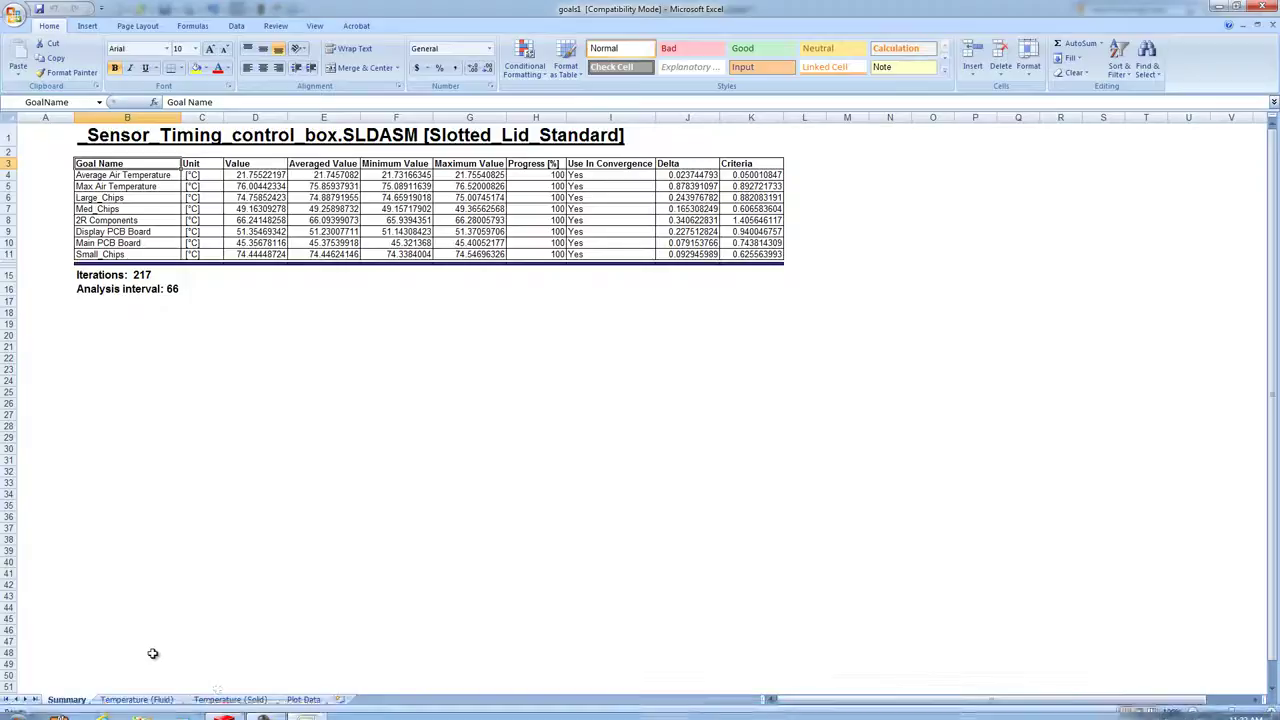
# View the Temperature (Solid) sheet charting component temperatures across iterations.
pyautogui.click(247, 700)
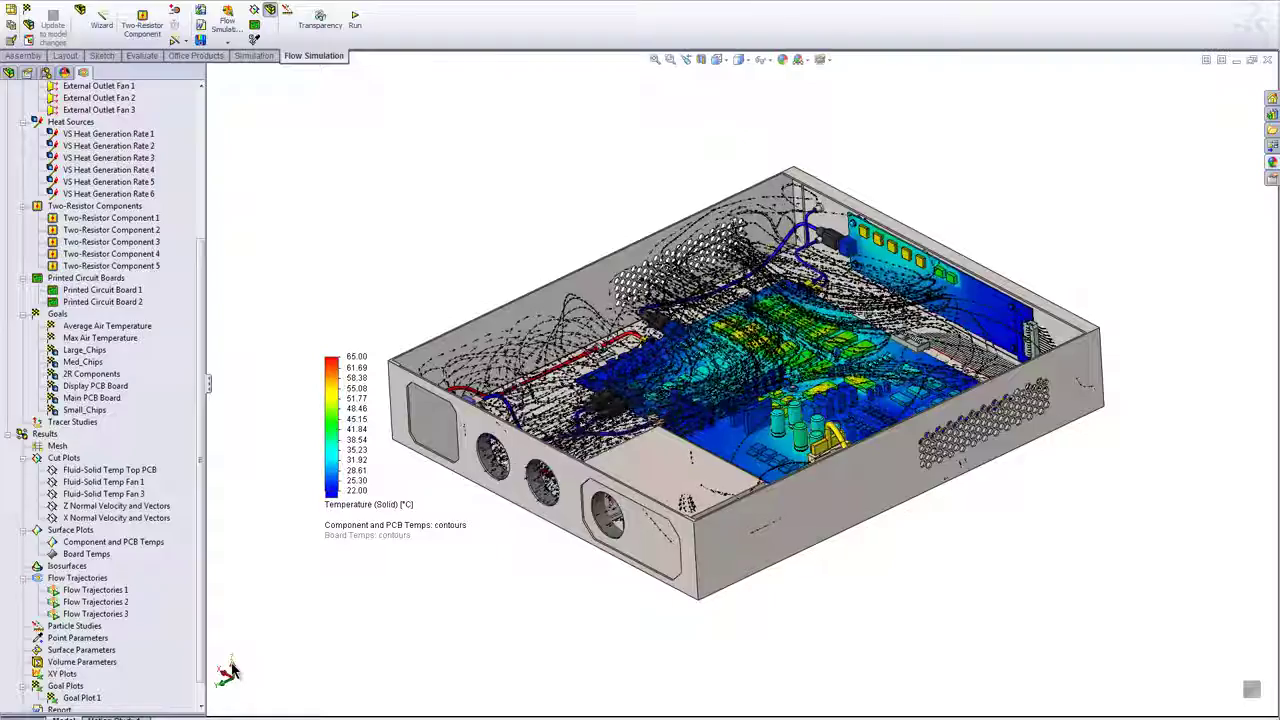
# View the board from the front (Ctrl+1) and open the Flow Trajectories menu containing Delete All.
pyautogui.hotkey('ctrl', '1')
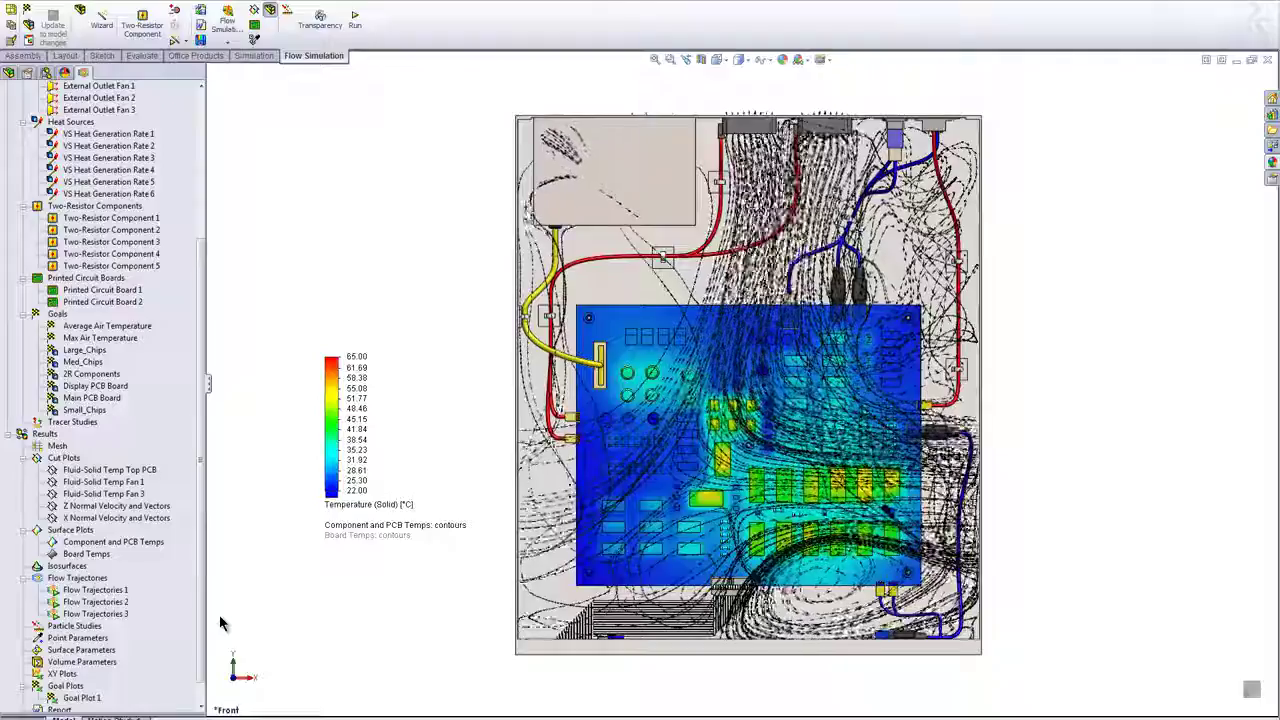
pyautogui.rightClick(104, 579)
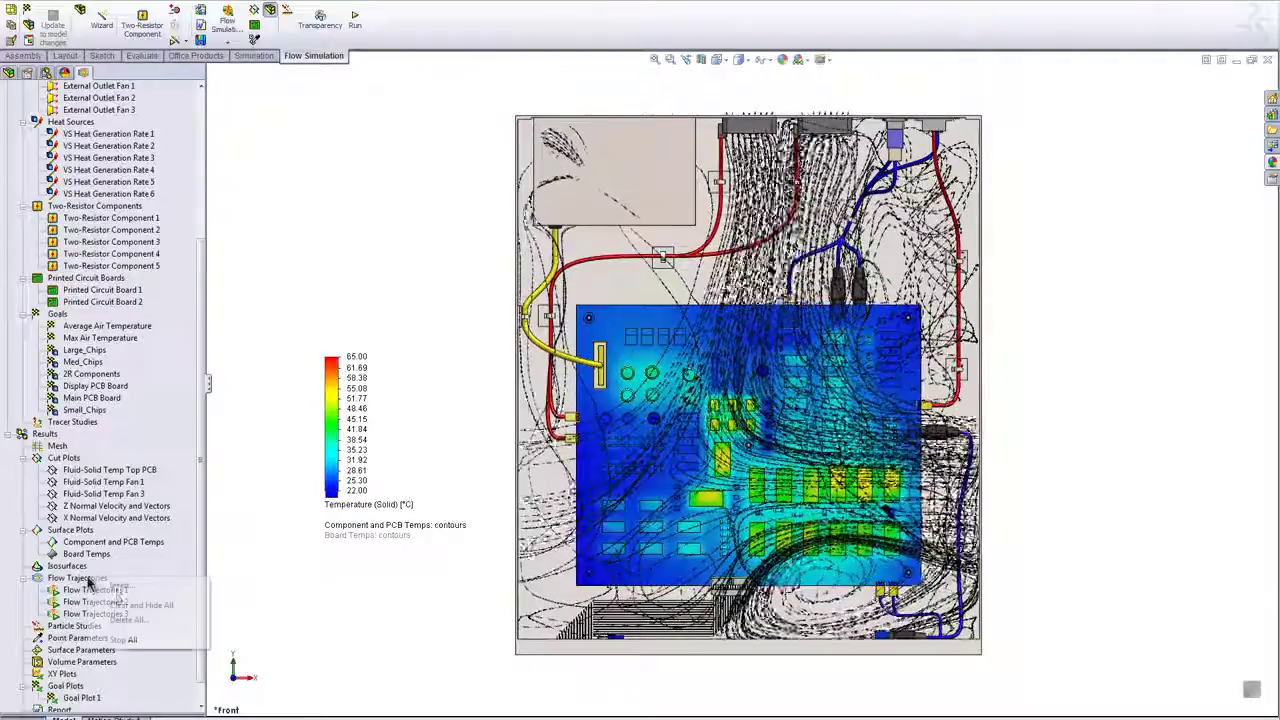